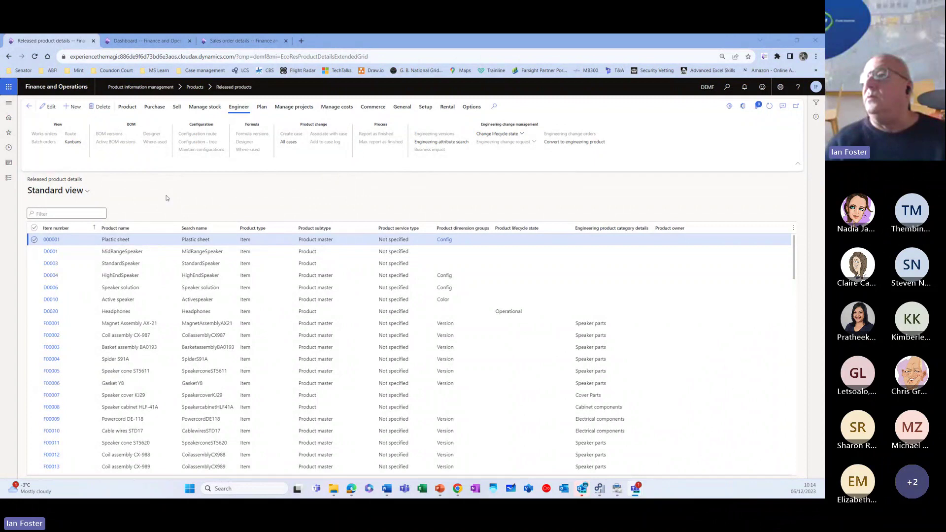
Step: Open the engineering change management parameters and examine the release behaviour options for an inactive BOM
click(8, 180)
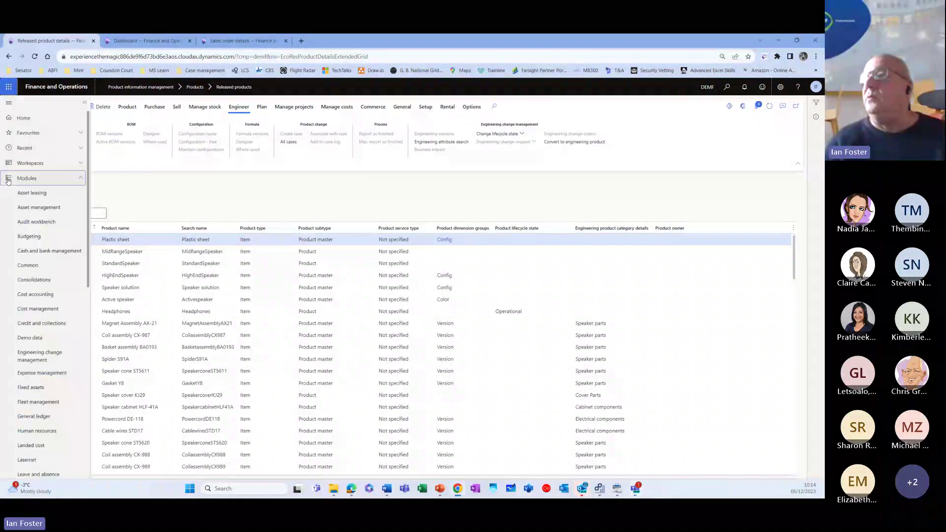
click(32, 359)
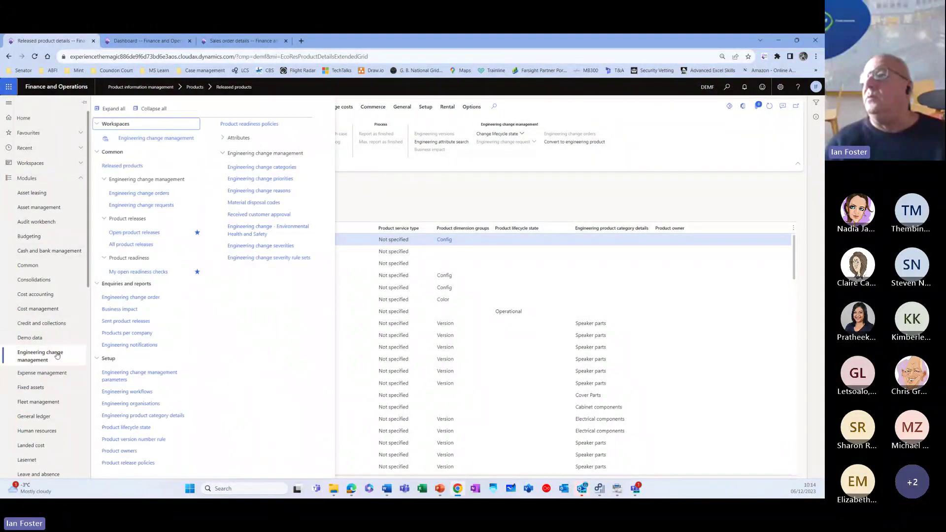
click(146, 377)
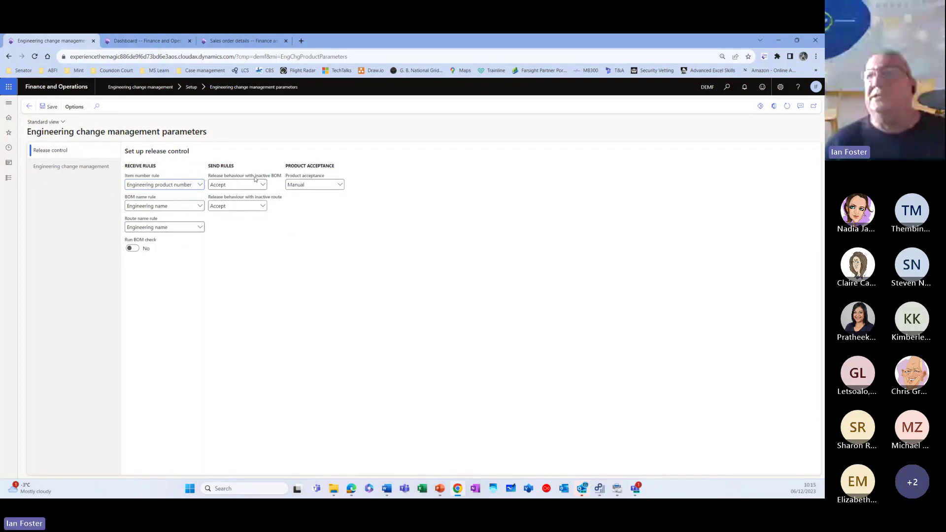
mouse_move(263, 181)
click(263, 185)
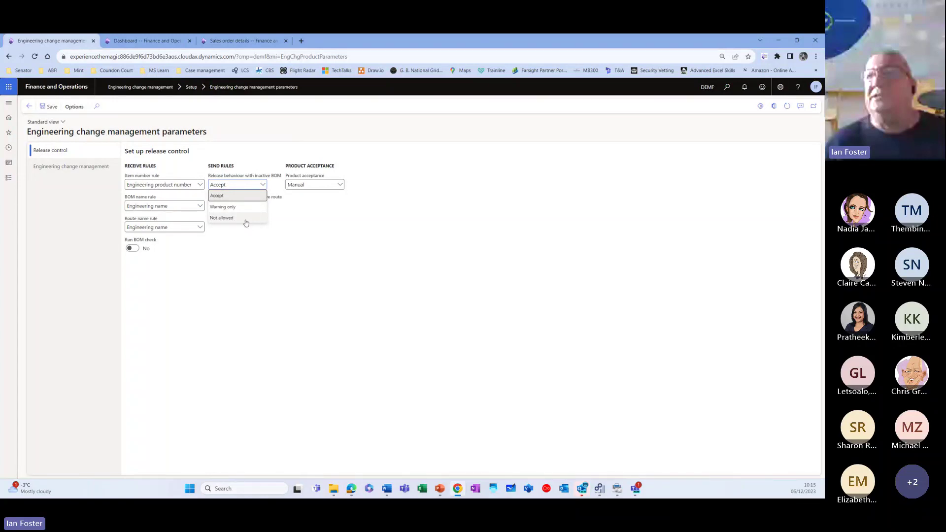
click(247, 252)
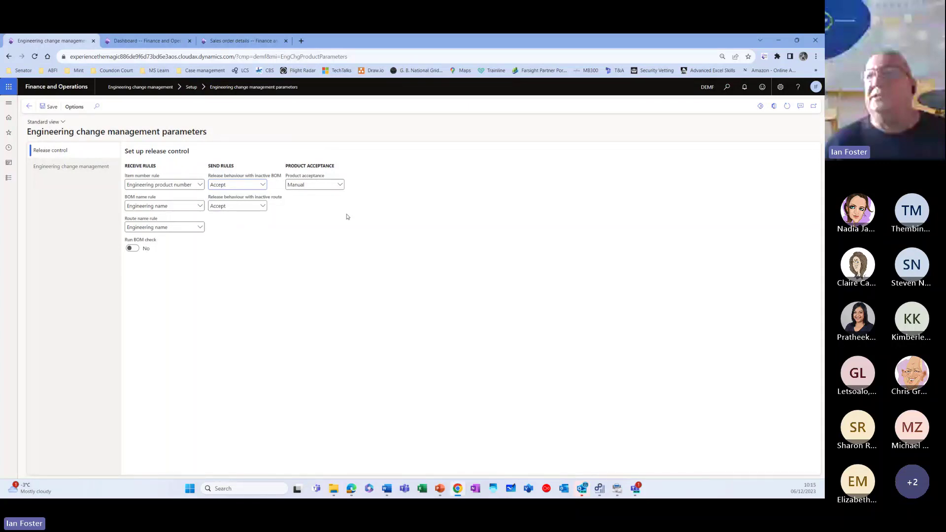
Step: Review the product acceptance options, keeping Manual, and examine the engineering change management default, rule and release parameters
click(341, 185)
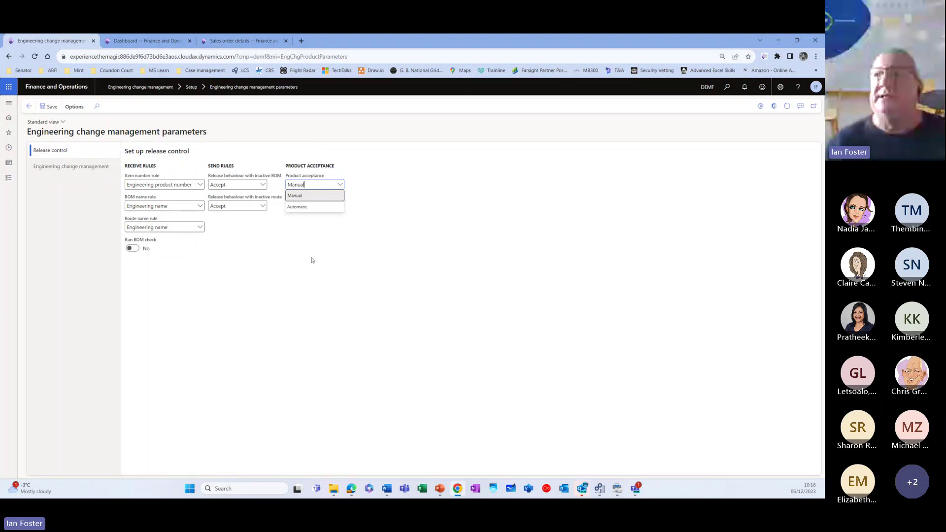
click(330, 198)
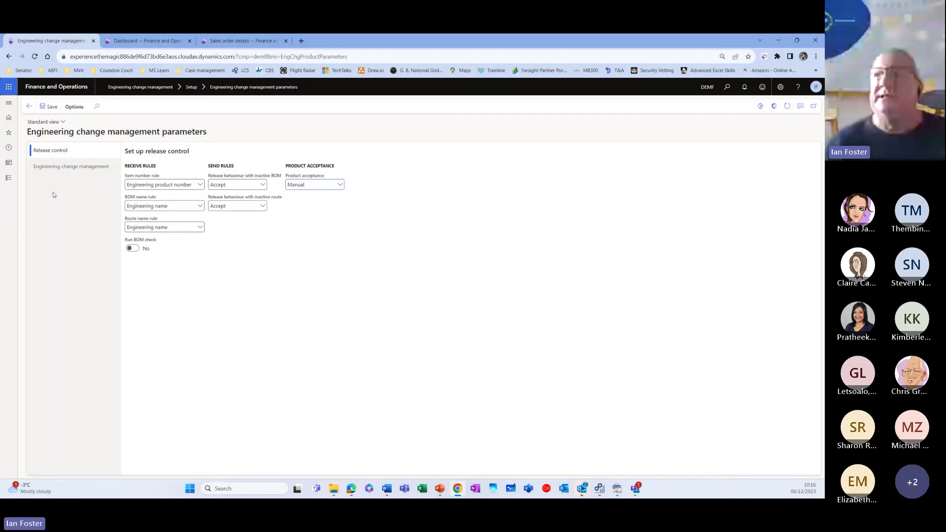
click(68, 170)
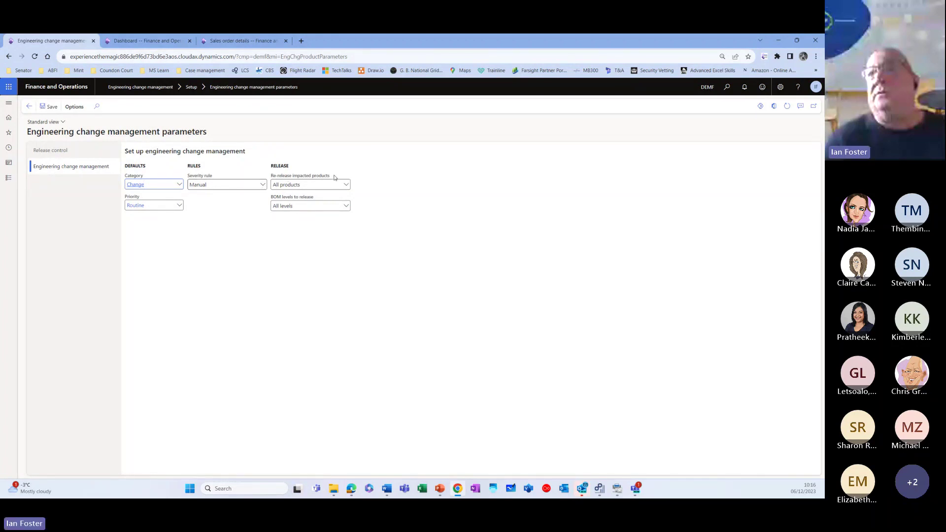
mouse_move(318, 199)
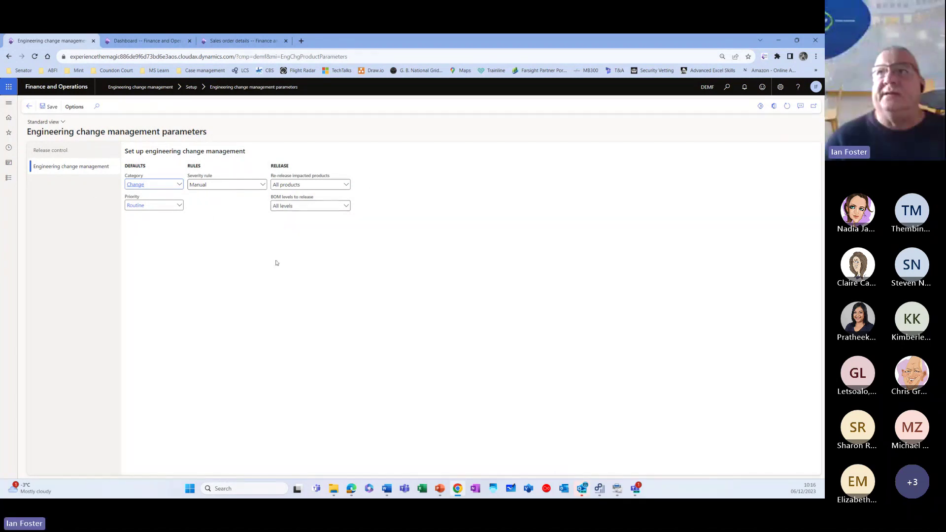
Step: View the engineering workflows and the engineering organisations in the engineering change management setup
click(10, 179)
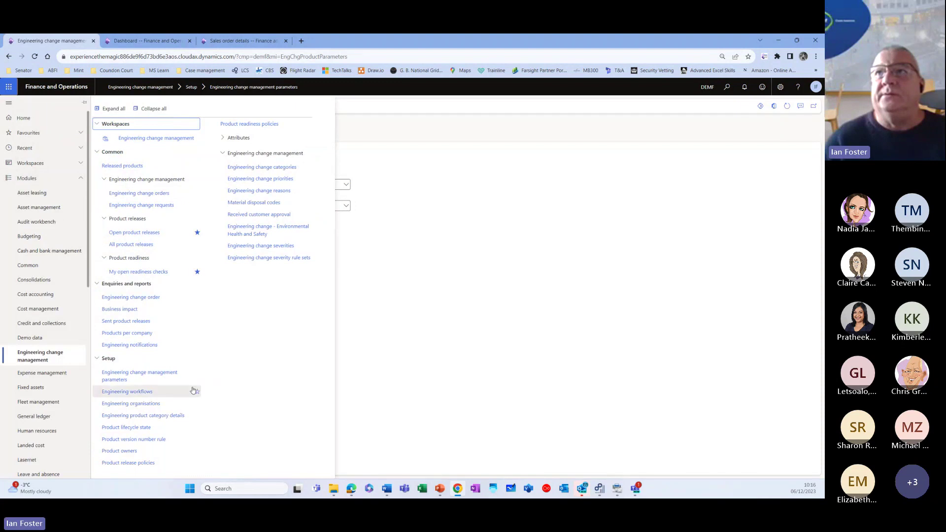
click(133, 393)
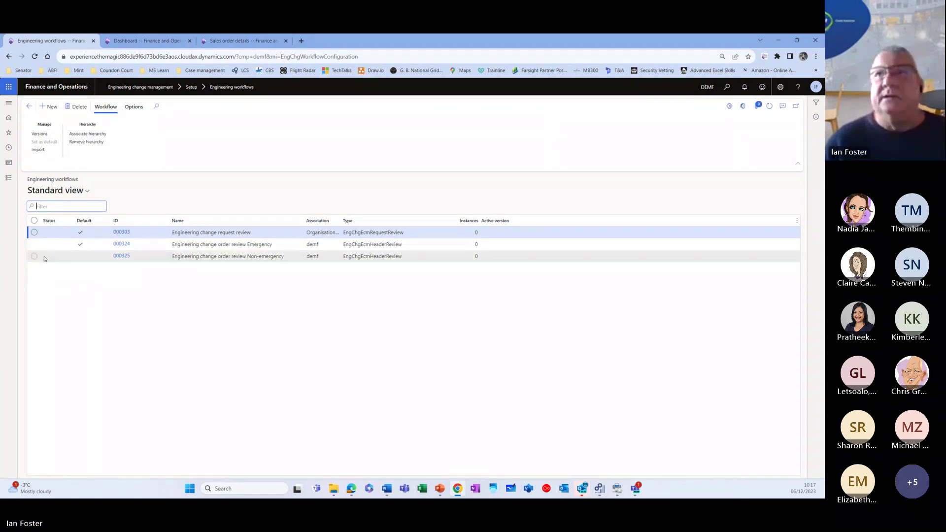
click(8, 176)
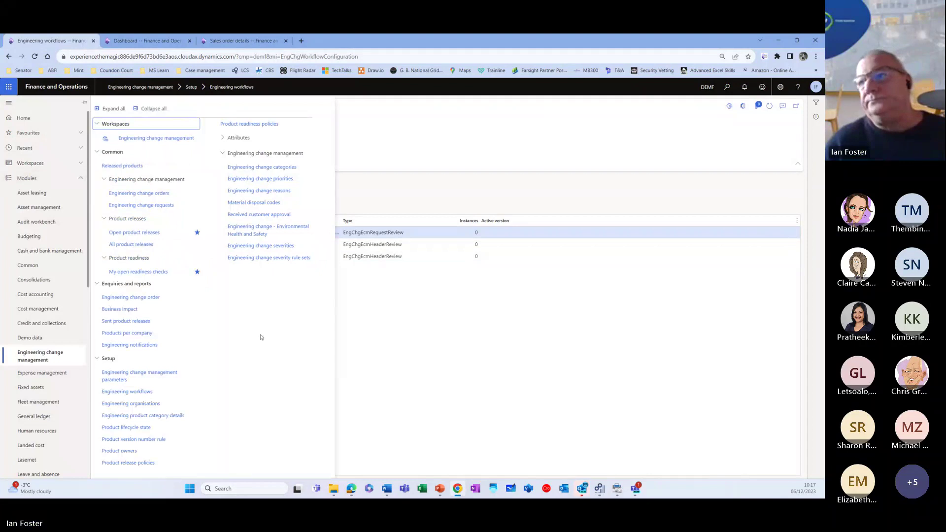
click(129, 405)
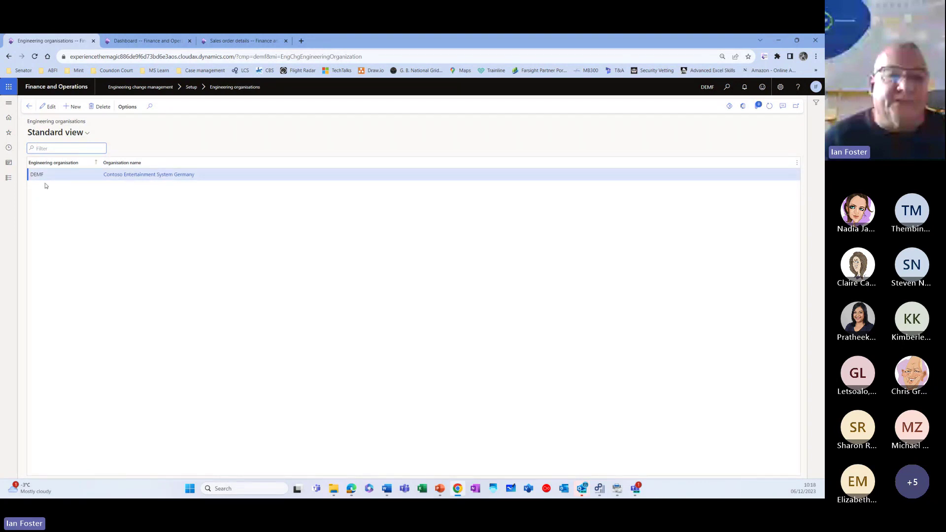
Step: Open the engineering product category details and examine the Components category's defaults and product dimension group
click(8, 179)
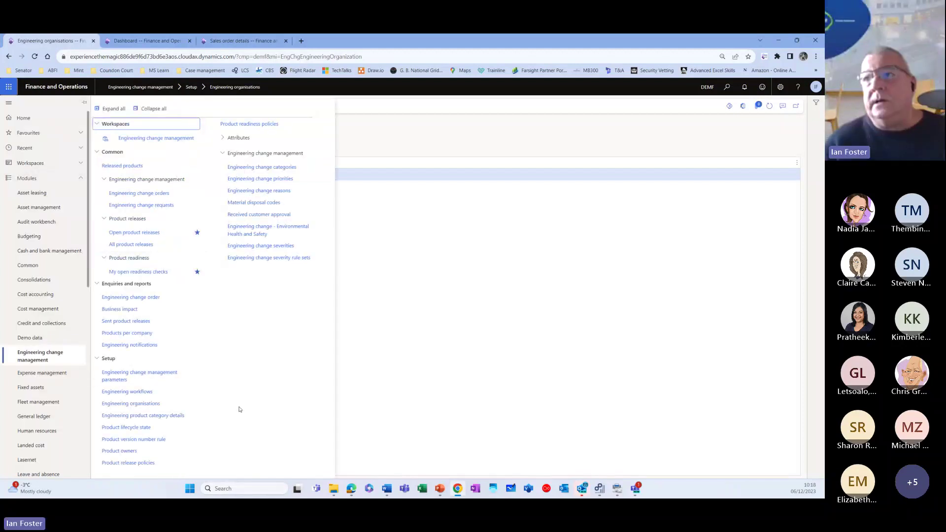
click(143, 417)
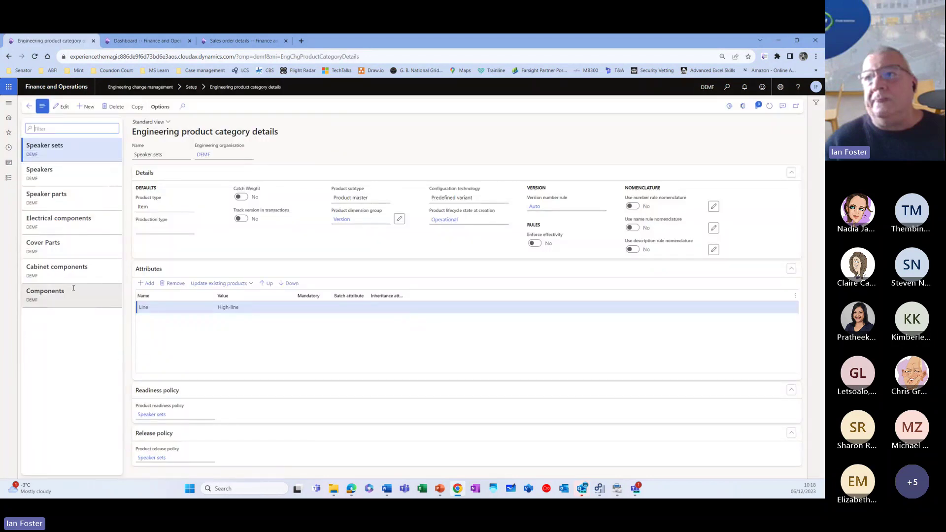
click(70, 299)
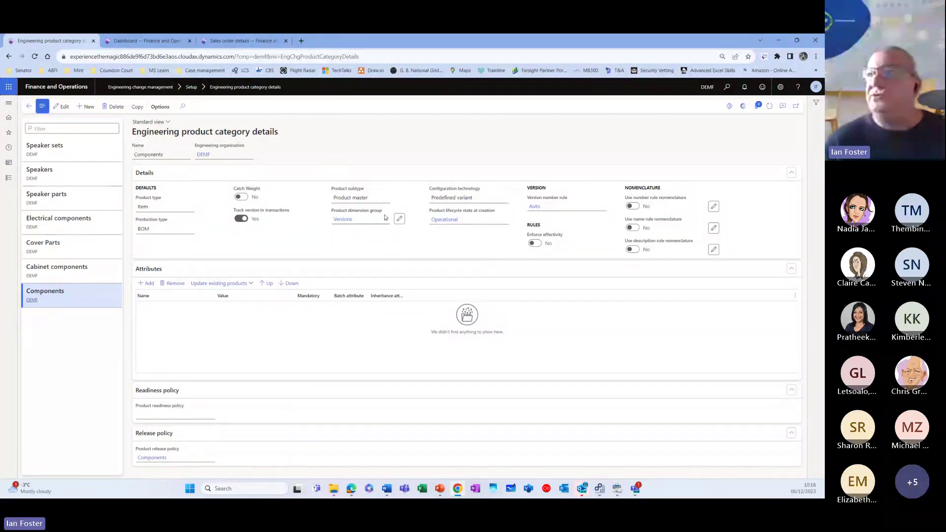
mouse_move(344, 223)
Step: Inspect the Auto, List and Manual product version number rules from the Components category and return to its details
click(535, 207)
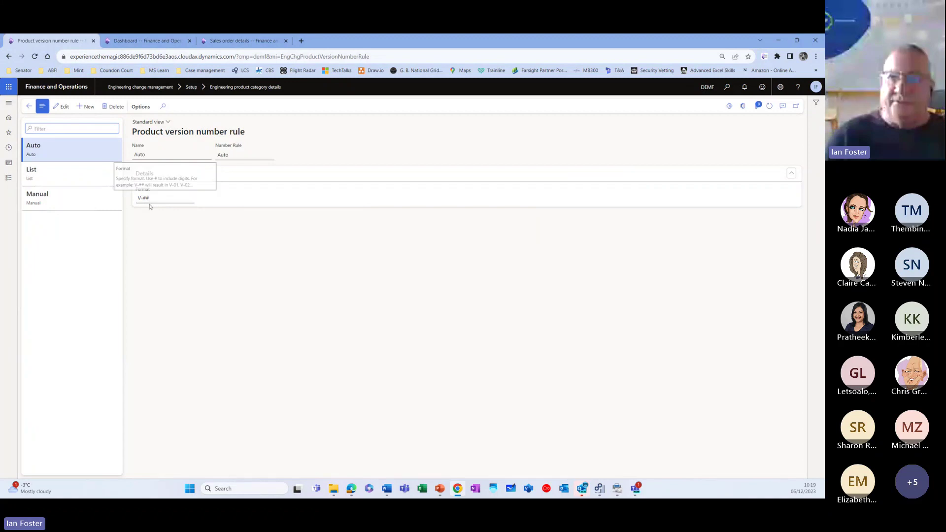
click(57, 177)
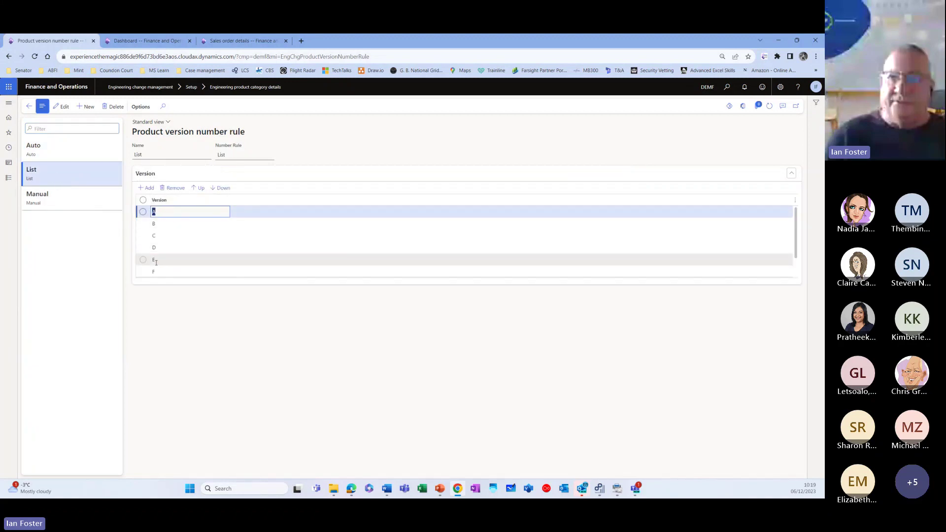
click(66, 198)
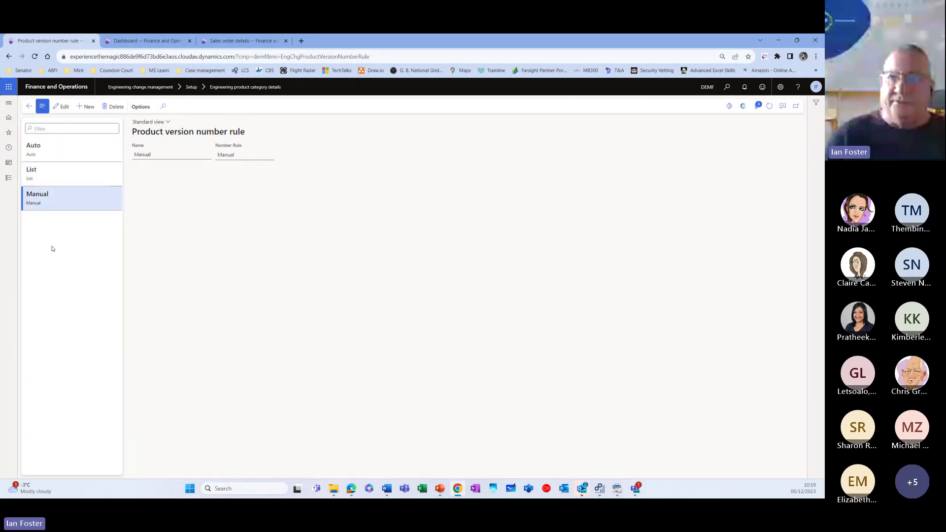
click(9, 179)
click(8, 102)
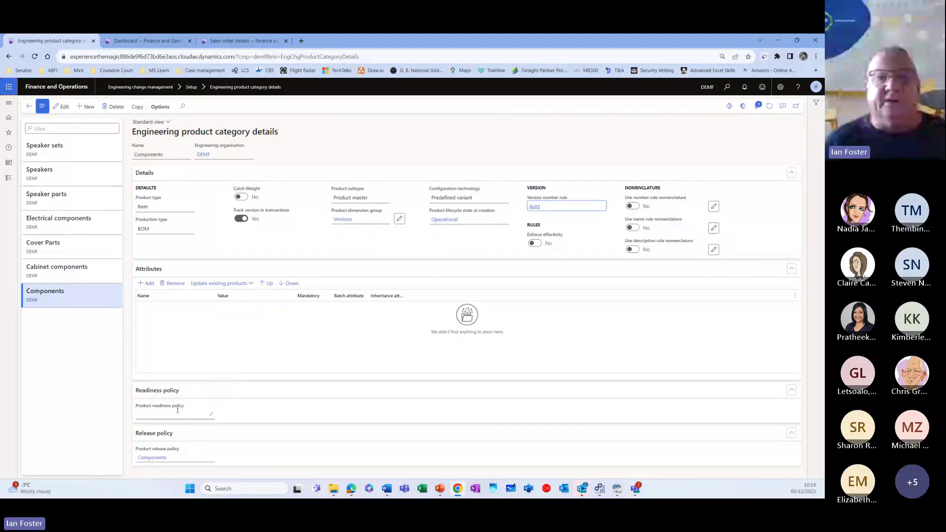
Step: Look up product readiness policy details from the Components category's empty readiness policy field and return to the category
click(212, 415)
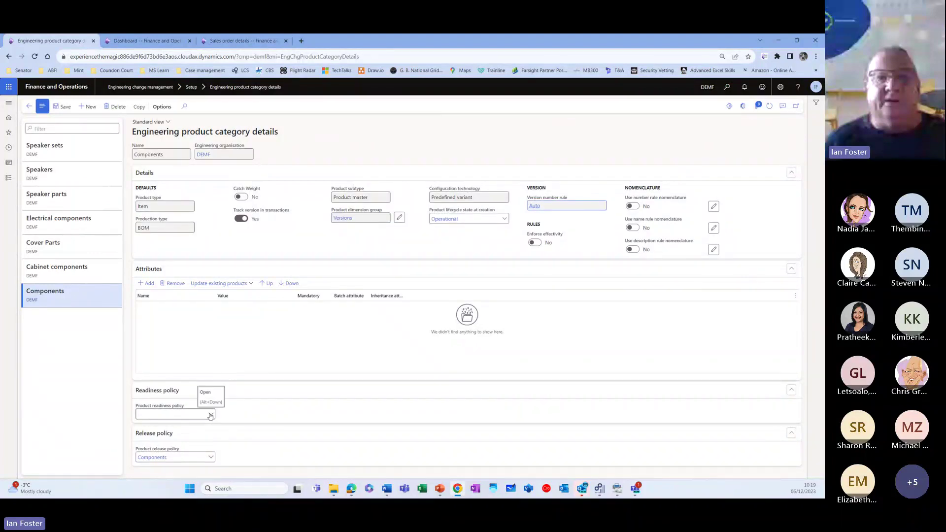
click(210, 416)
click(219, 450)
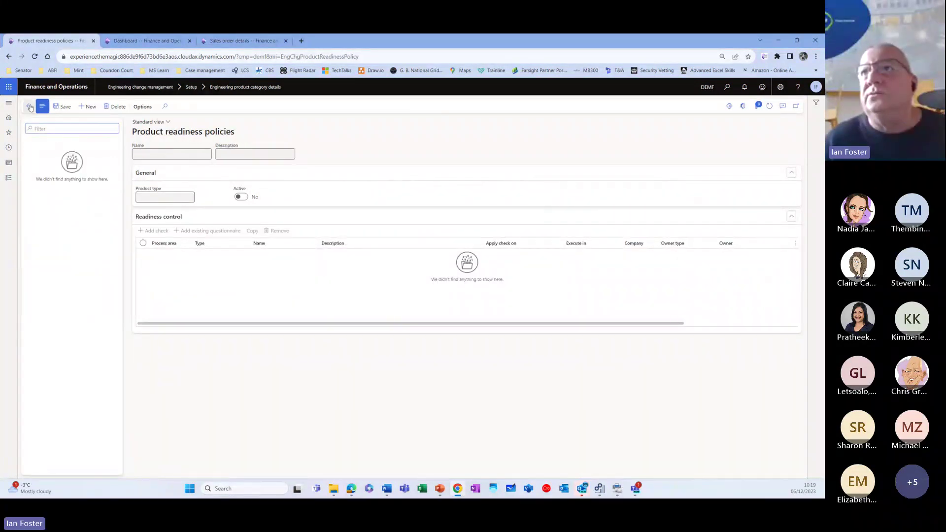
click(29, 107)
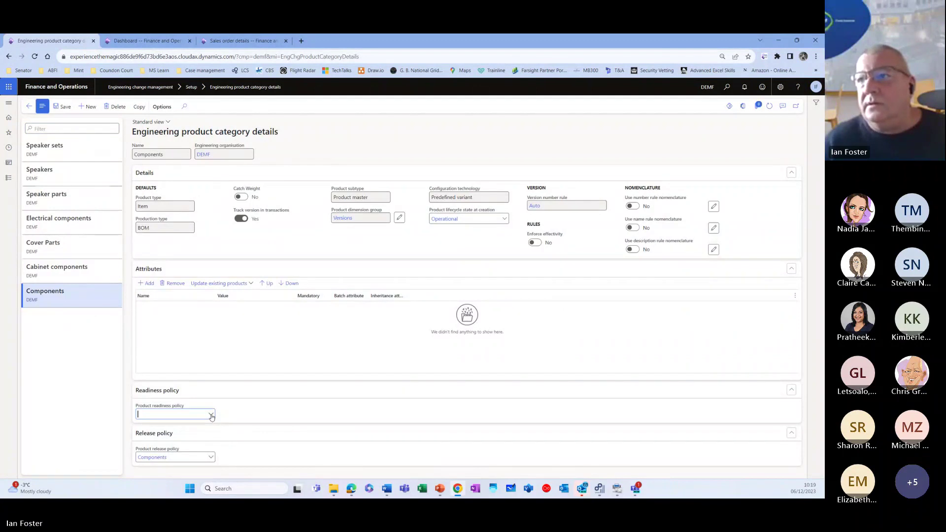
Step: Assign the Components product readiness policy to the Components category and examine the policy's readiness control checks
click(212, 416)
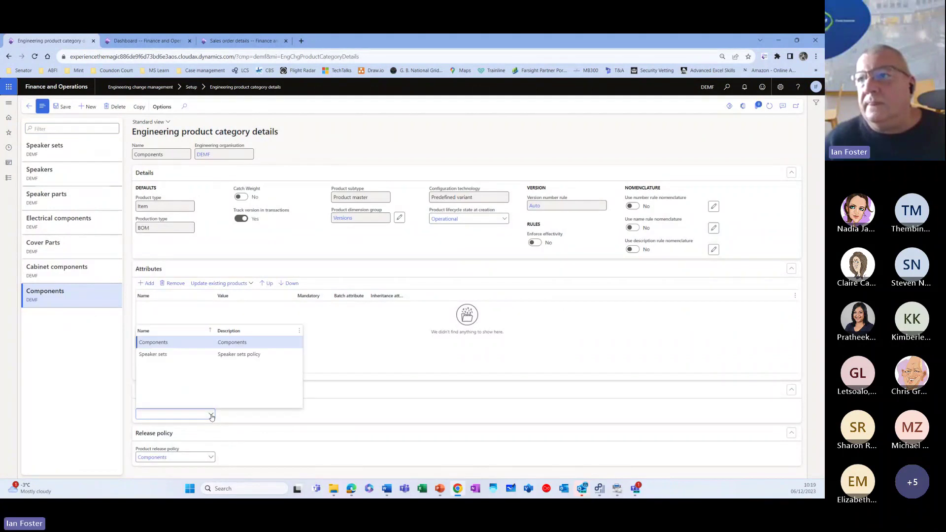
click(164, 348)
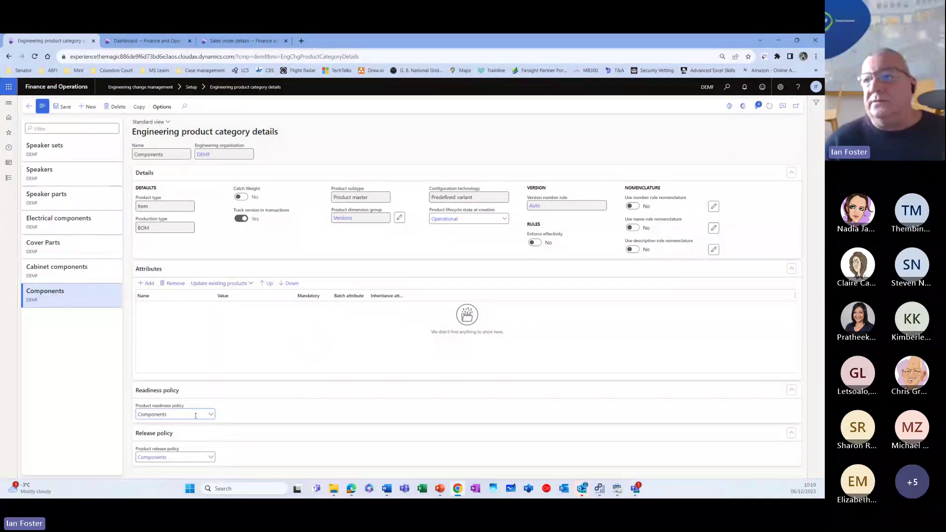
right_click(212, 415)
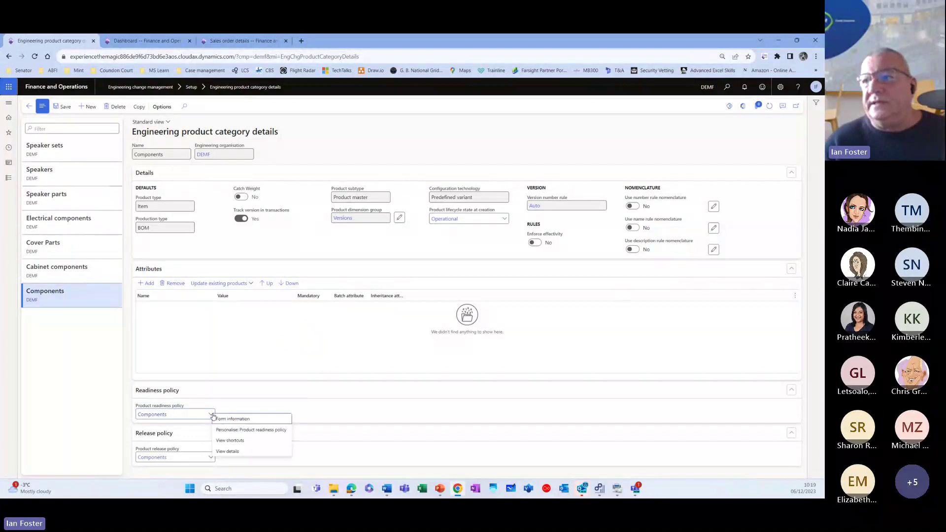
click(226, 452)
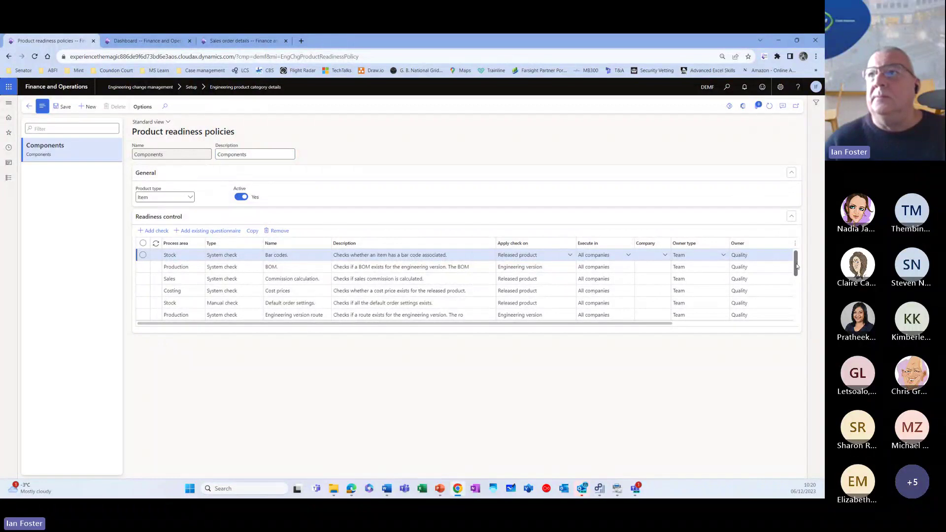
mouse_move(796, 266)
mouse_down()
mouse_move(796, 309)
mouse_move(798, 263)
mouse_up()
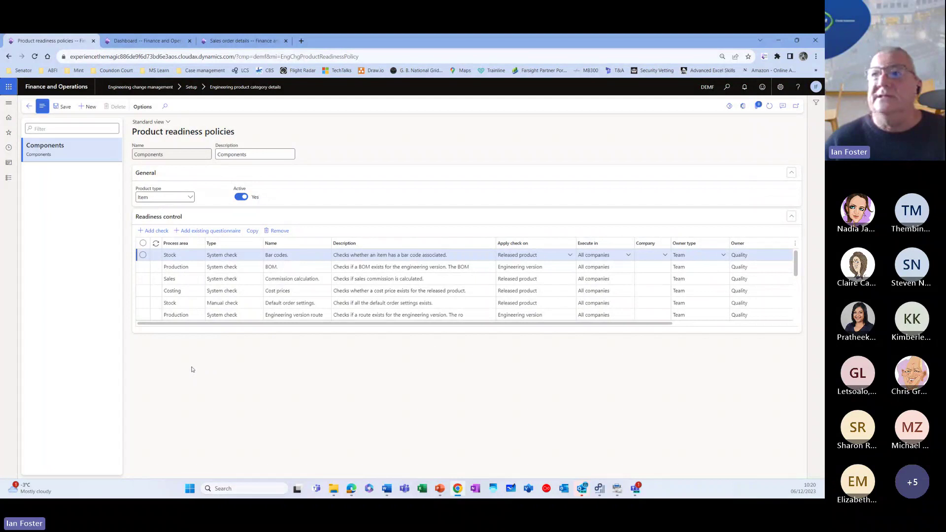
Step: Return to the Components category and clear its product readiness policy
click(29, 106)
click(173, 413)
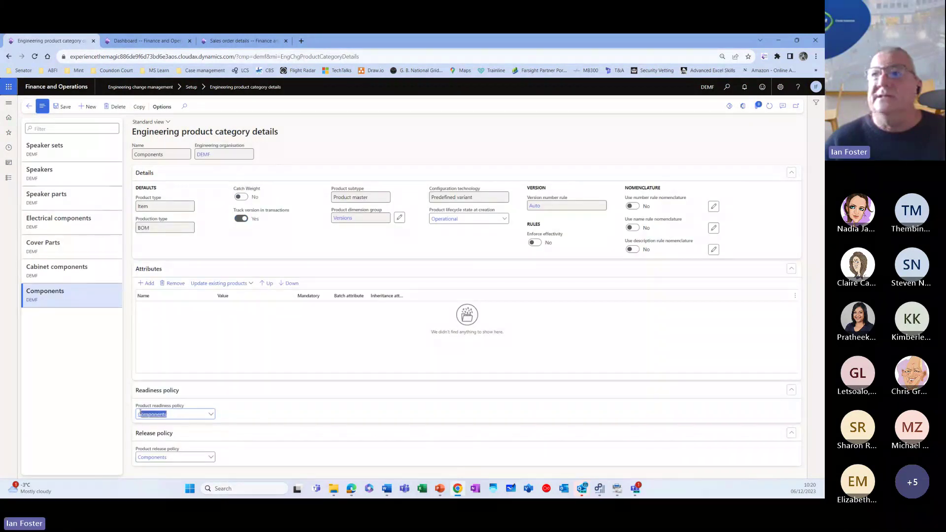
key(BackSpace)
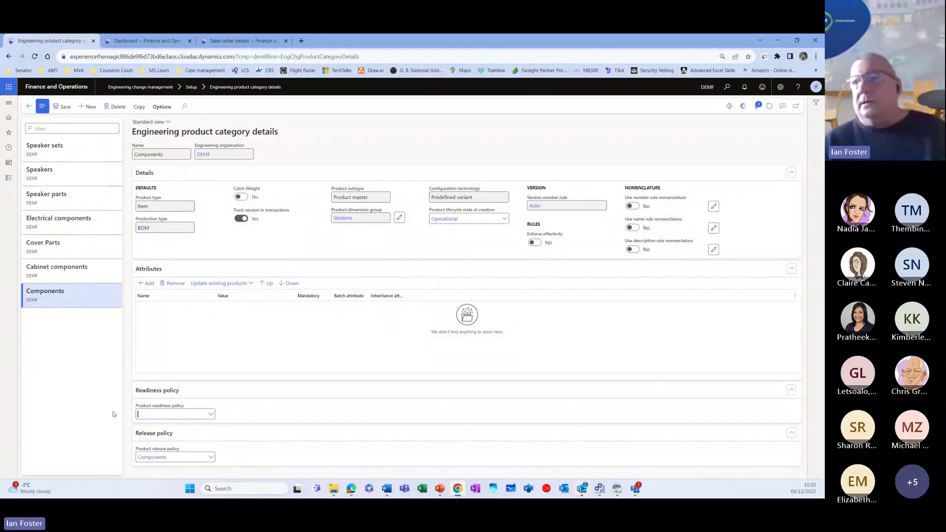
Step: Examine the Components product release policy, including the USMF company's template and optional parameters, and return to the category
click(155, 458)
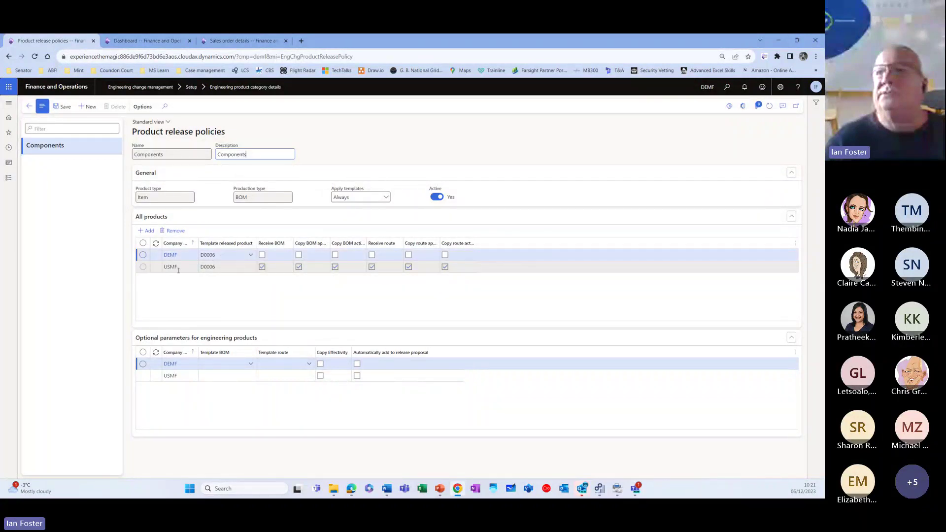
click(143, 268)
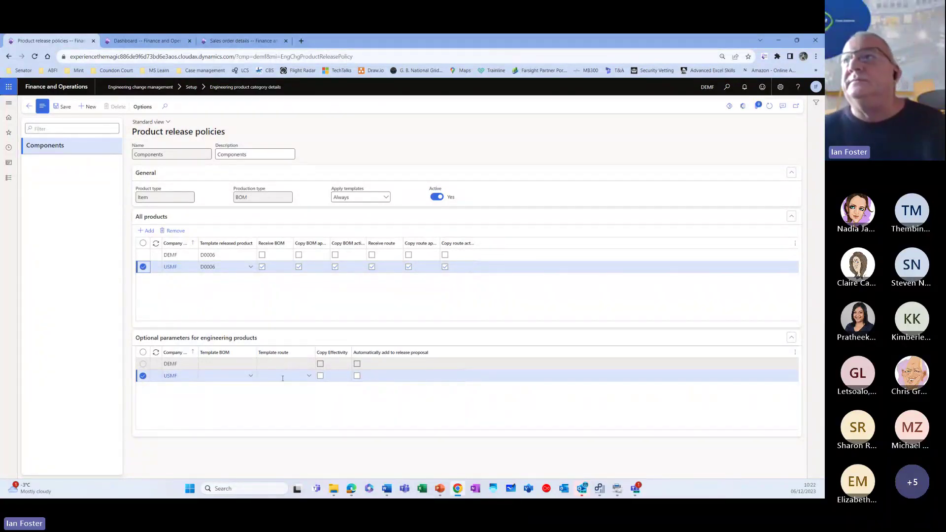
click(30, 108)
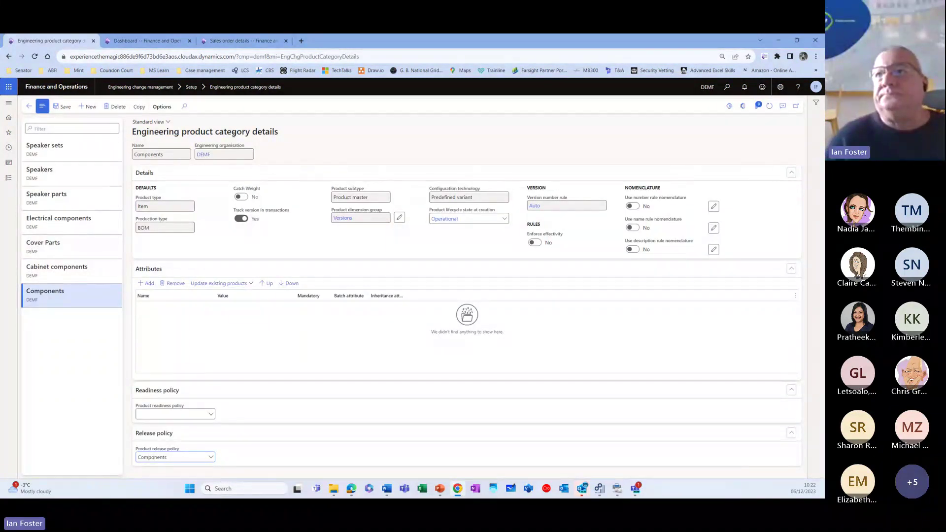
Step: Leave the engineering product category details and open the released products list from the favourites
click(28, 107)
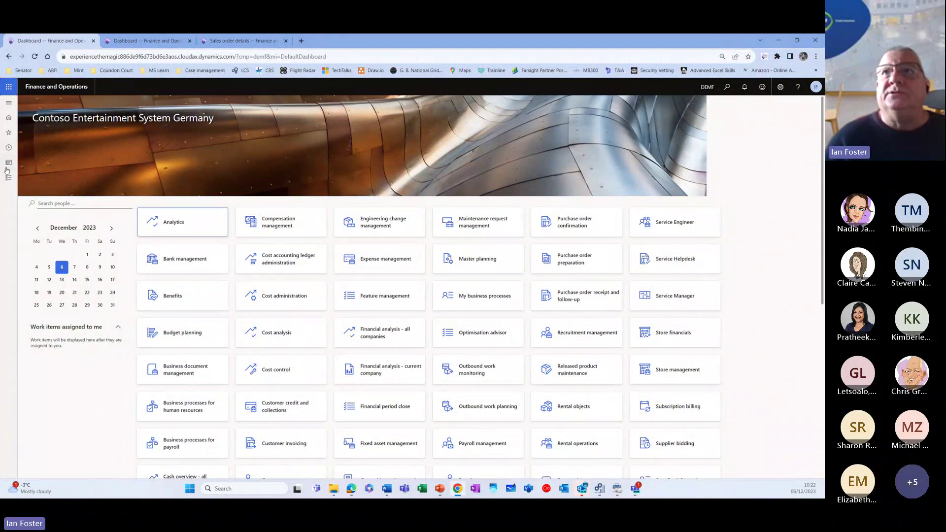
click(9, 133)
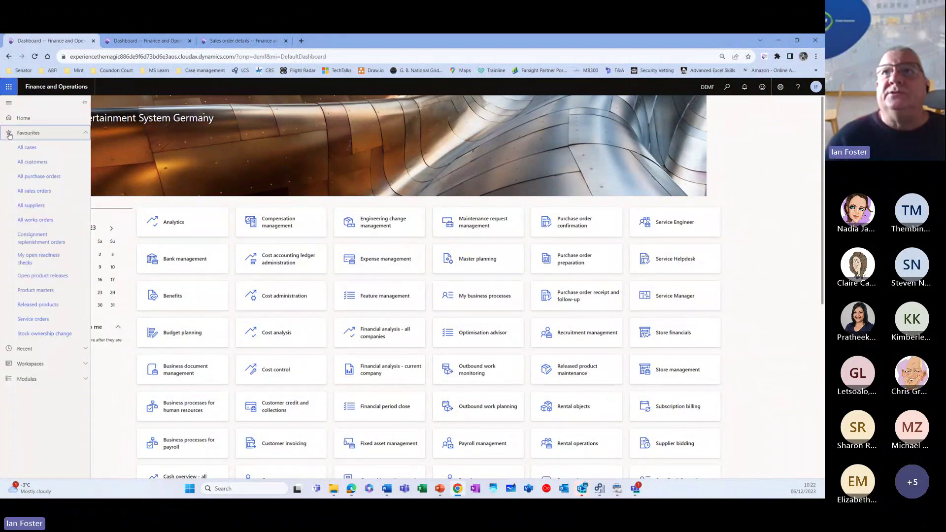
click(32, 319)
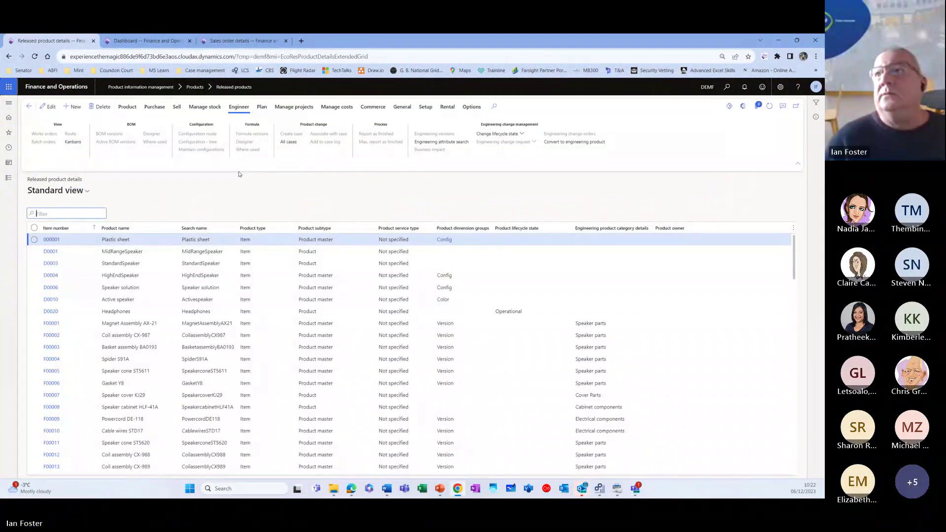
Step: Start a new engineering product with the engineering product category Components and the product owner Components
click(125, 107)
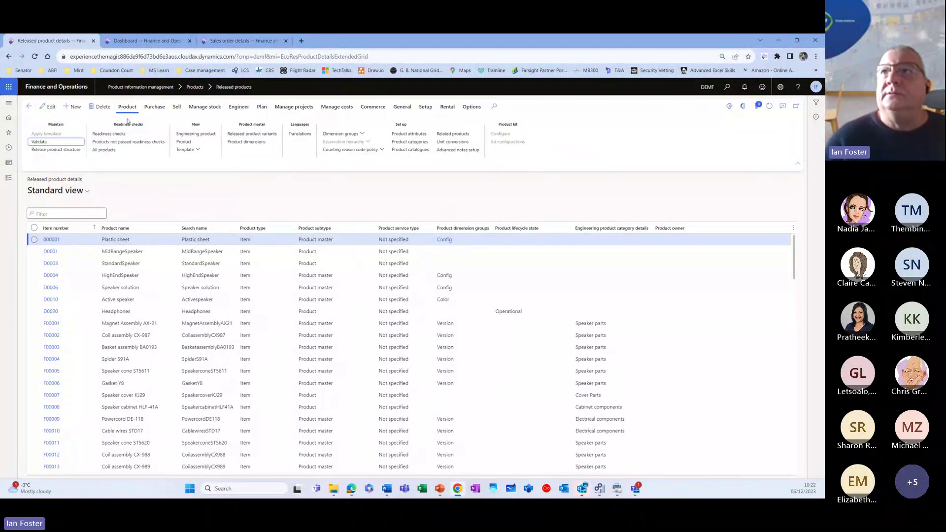
click(203, 136)
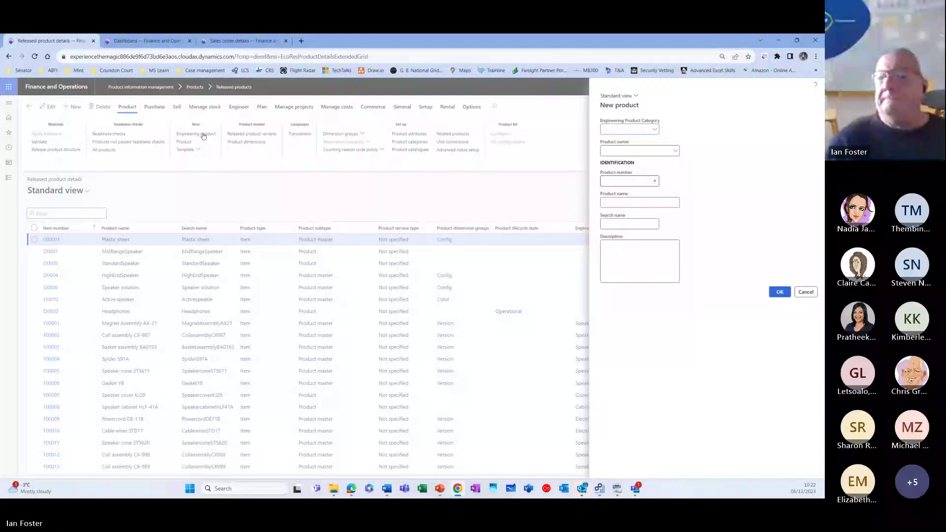
click(655, 130)
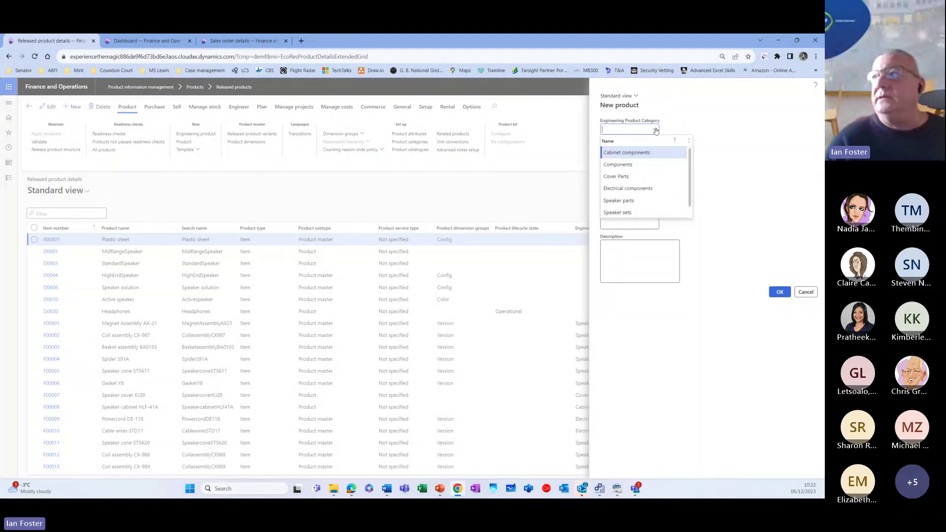
click(630, 165)
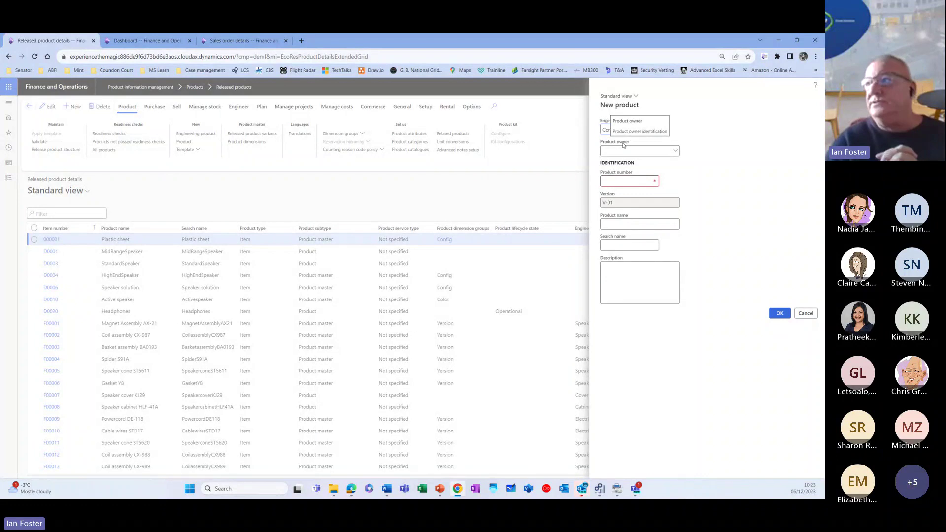
click(676, 151)
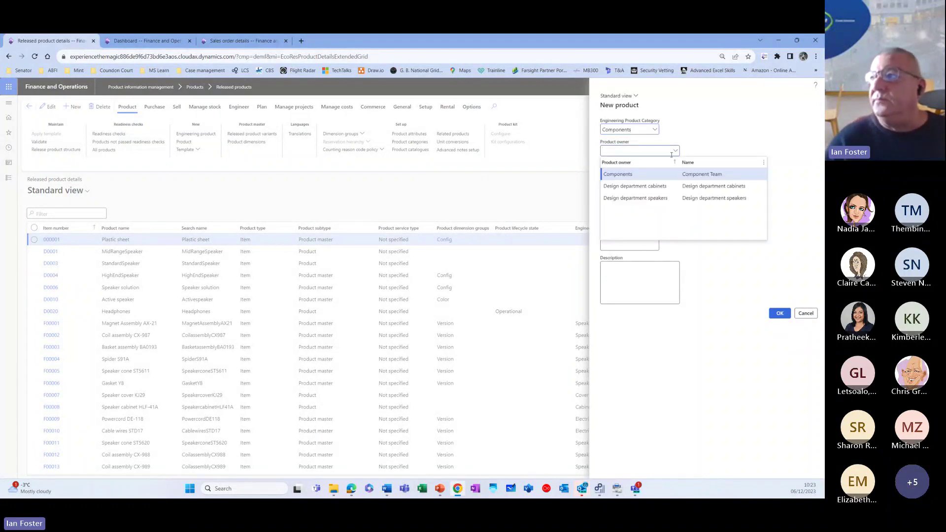
click(635, 175)
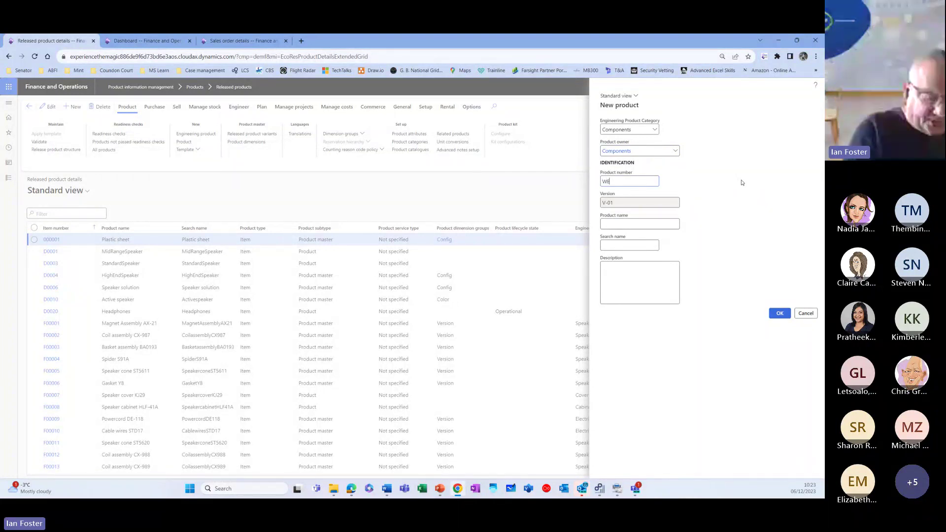
Step: Enter product number WEB-001 and product name High-end Speaker Set, fill in the search name HighendSpeakerSet, and create the product
text(001)
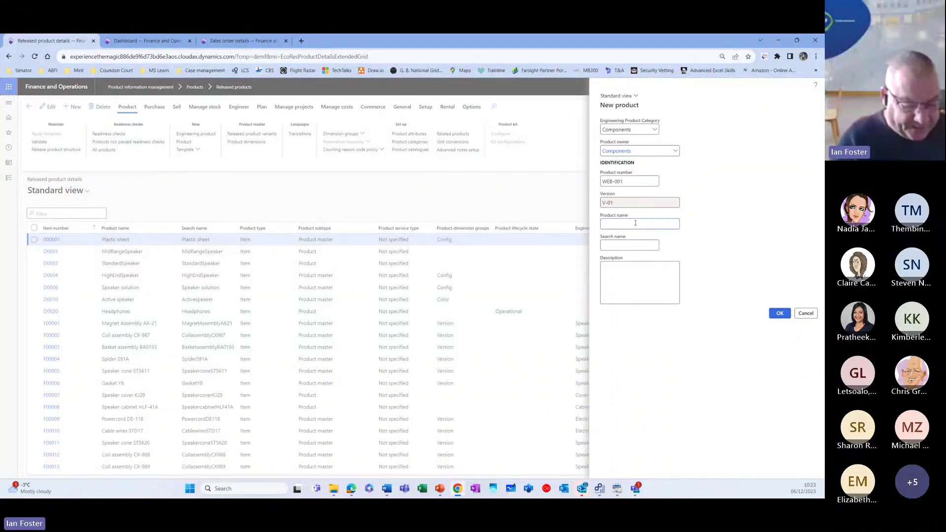
text(H)
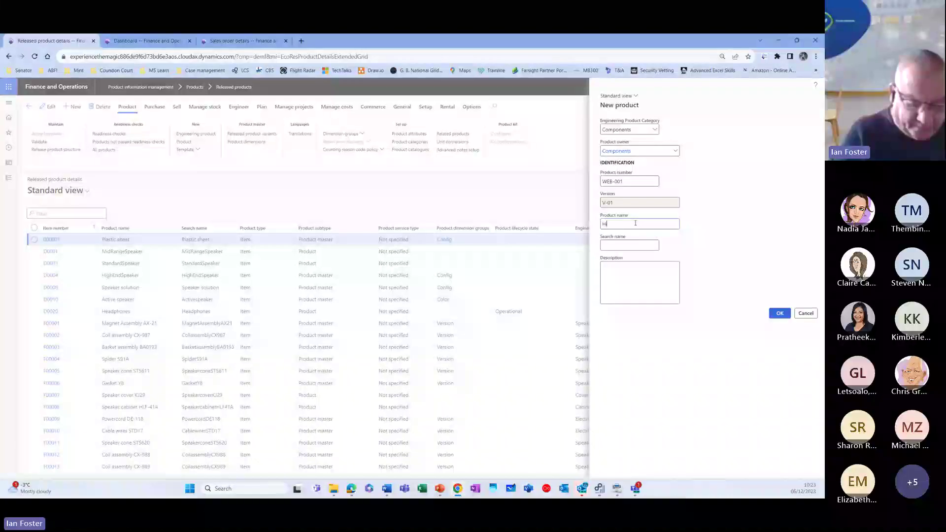
text(igh-end )
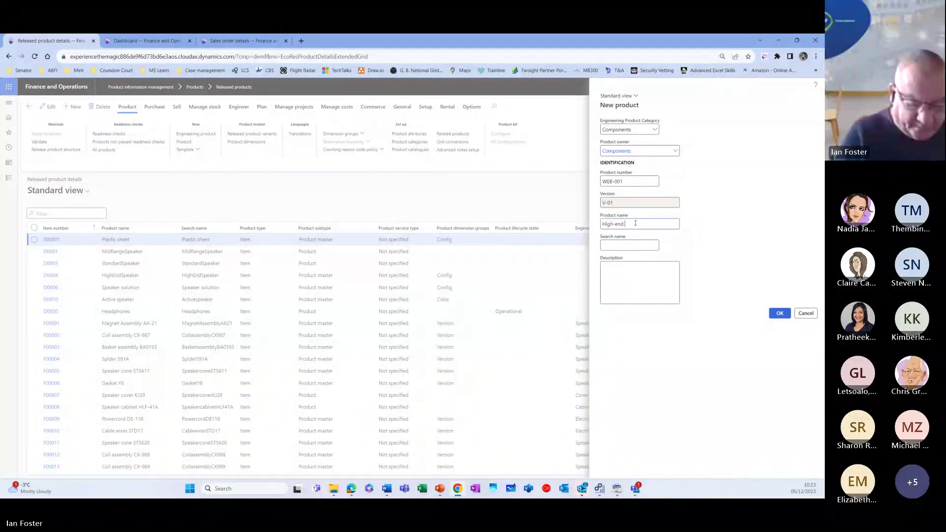
text(Speak)
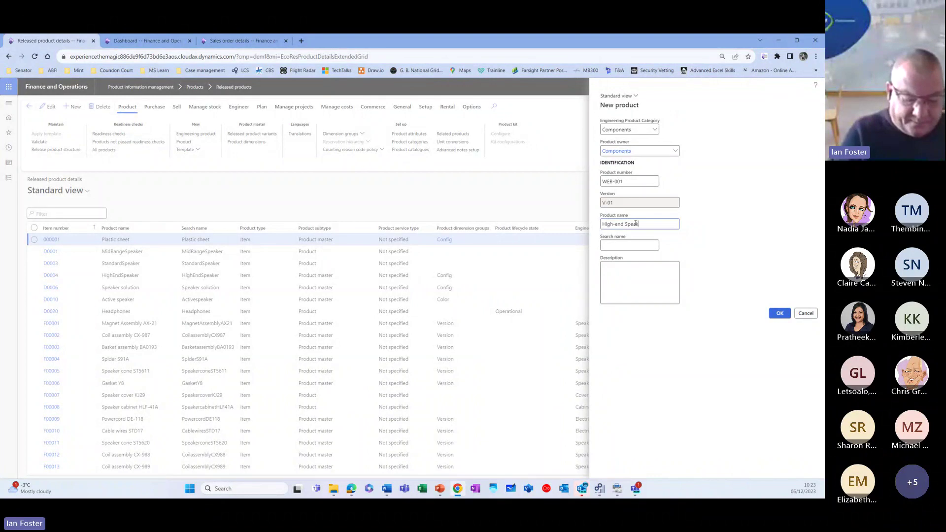
text(er Set)
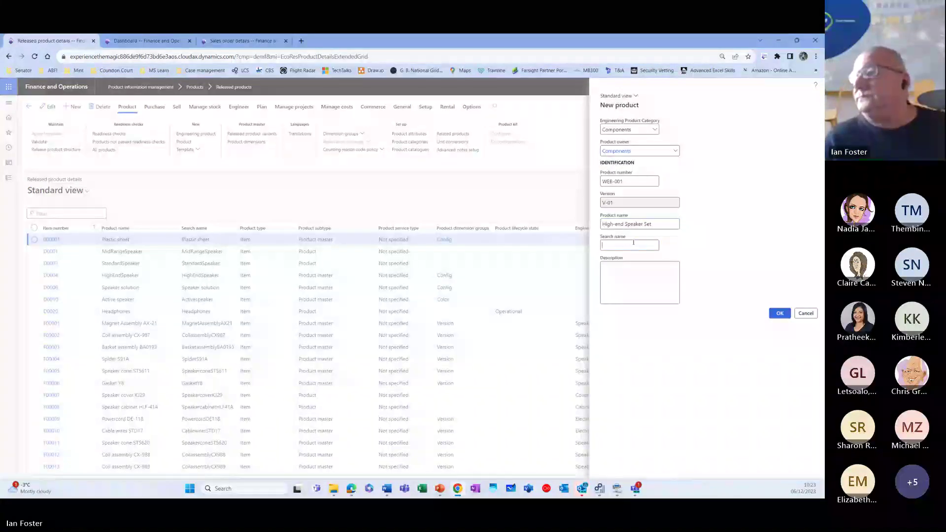
click(634, 244)
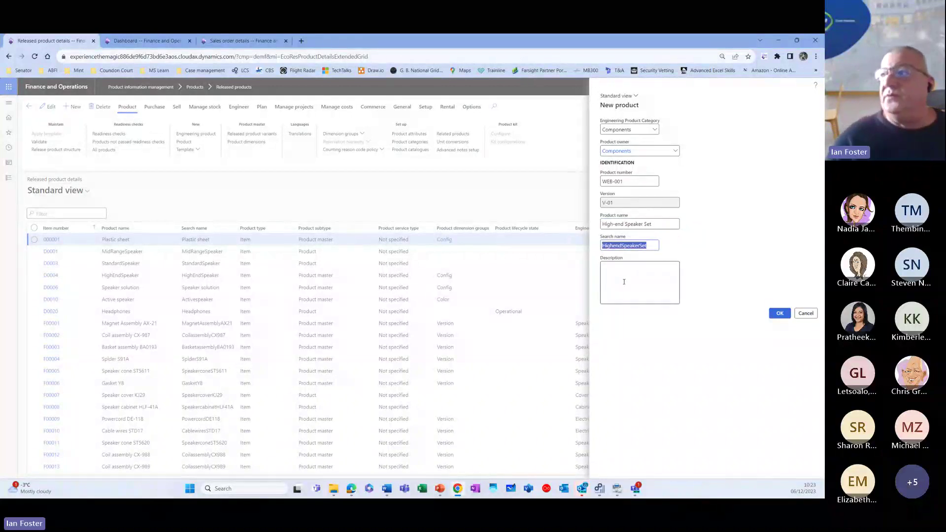
click(779, 314)
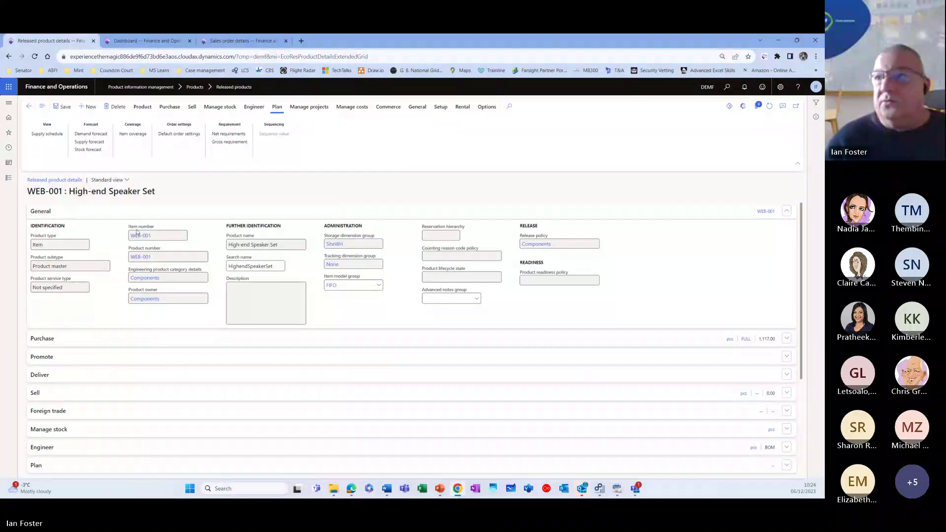
Step: Open engineering version V-01 of product WEB-001 and examine its general details, engineering attributes, documents and bill of material sections
click(254, 107)
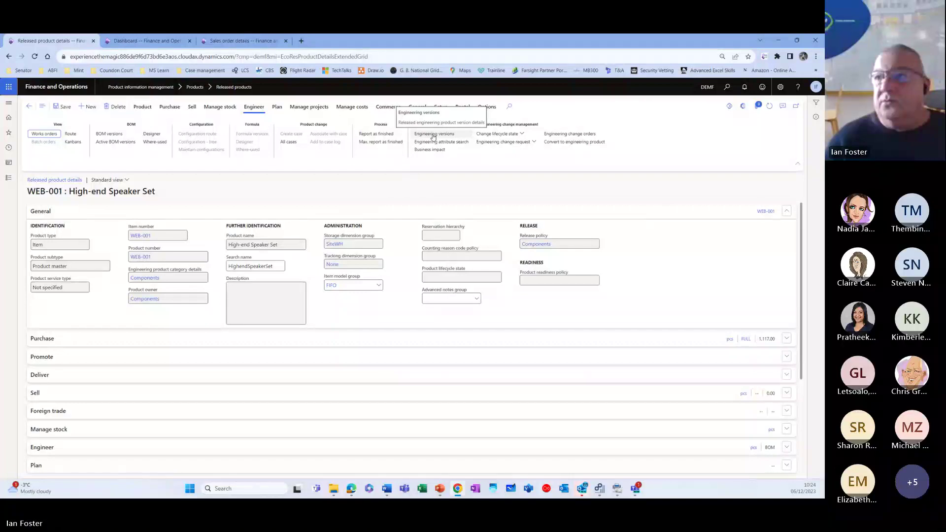
click(433, 135)
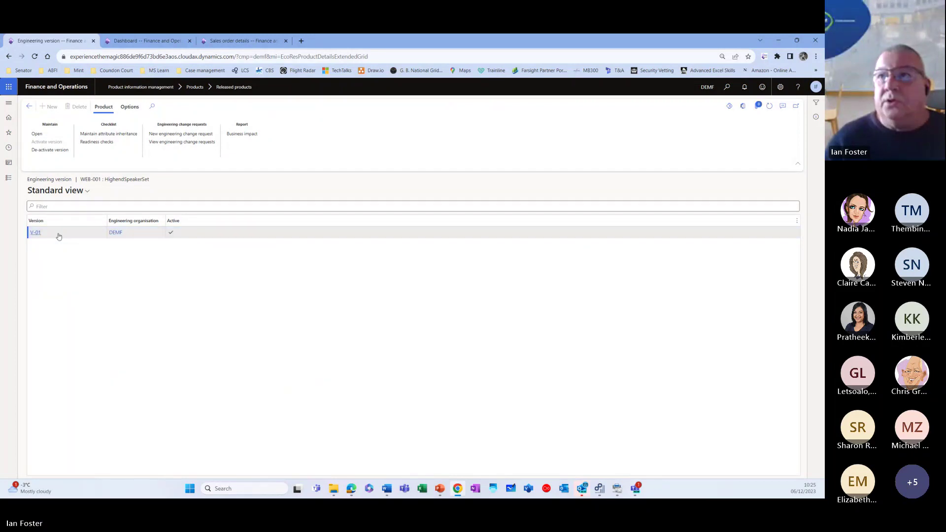
click(33, 234)
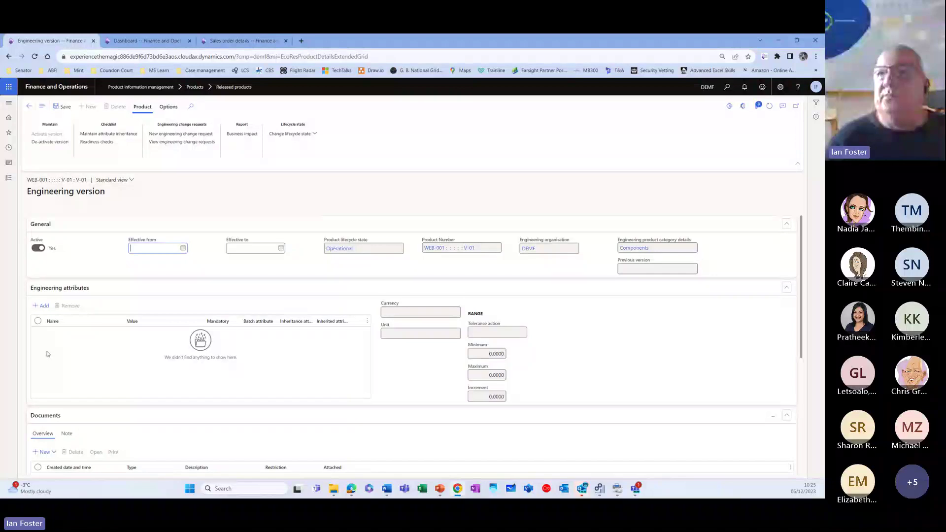
scroll(664, 381, down, 2)
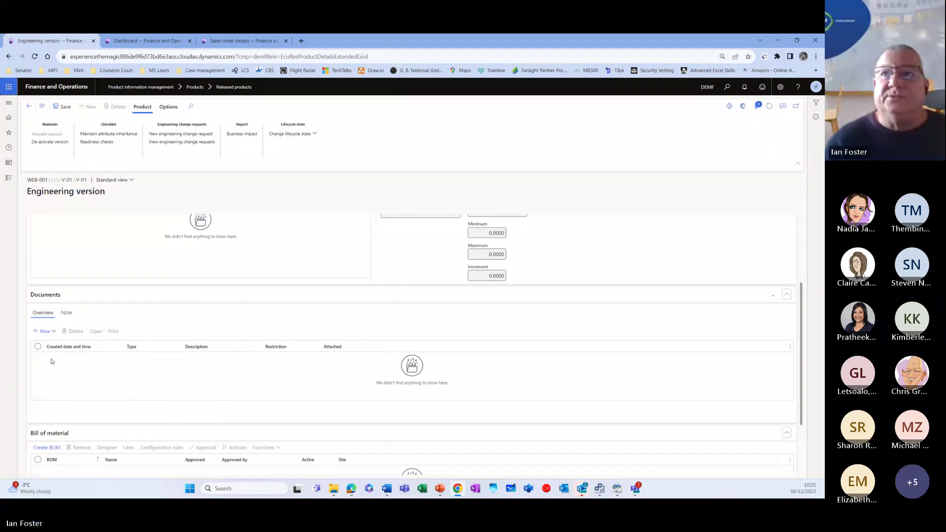
scroll(64, 374, down, 2)
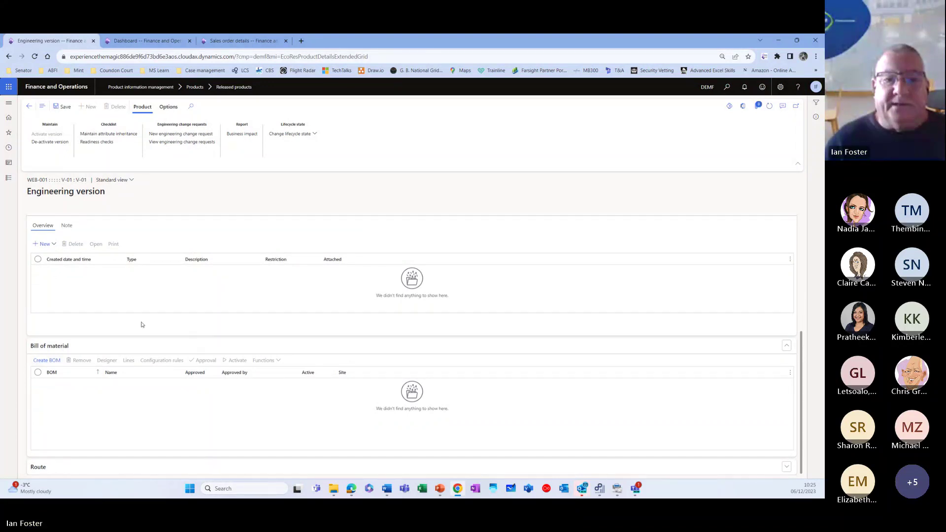
scroll(143, 324, up, 2)
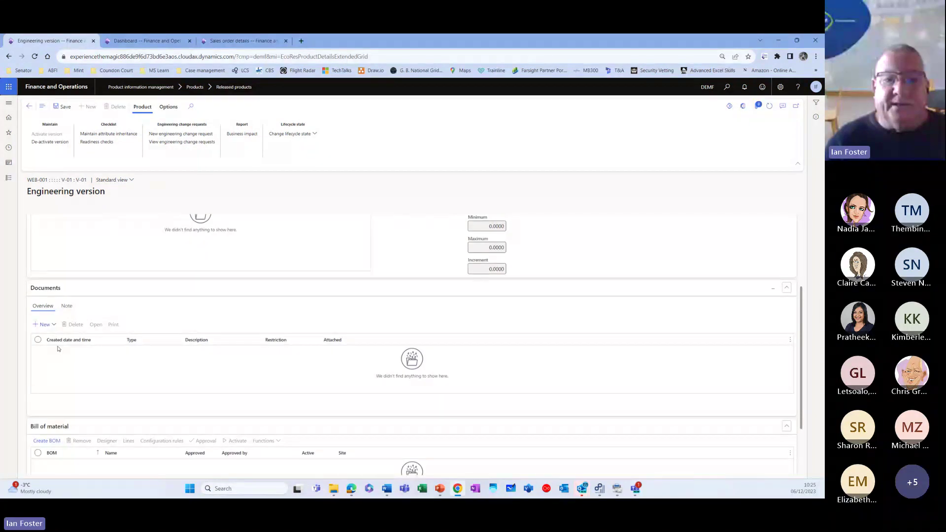
Step: Create a bill of materials named WEB-001 for site 1 on the engineering version
scroll(58, 349, down, 2)
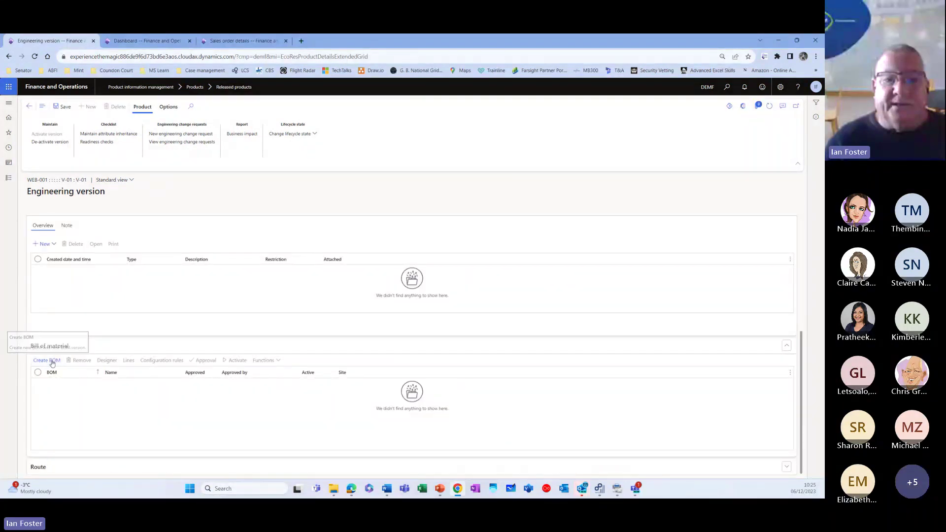
click(54, 361)
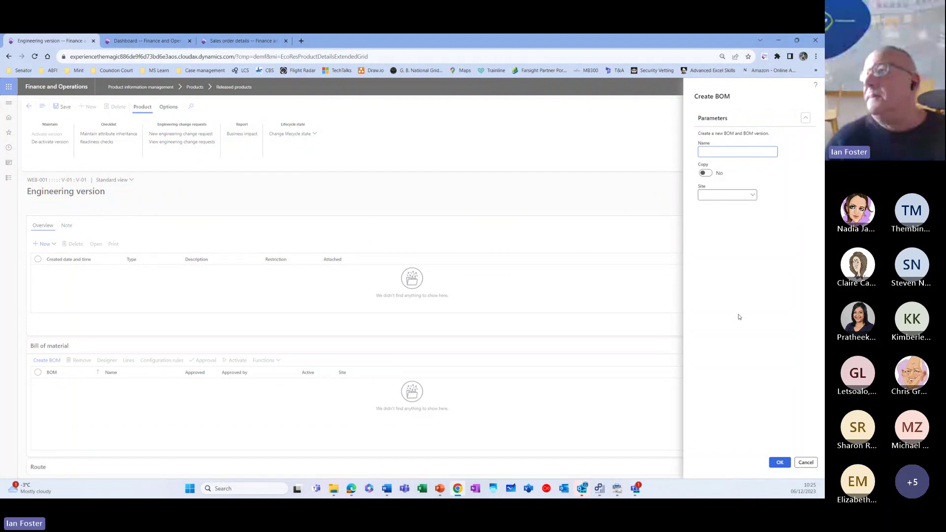
text(W)
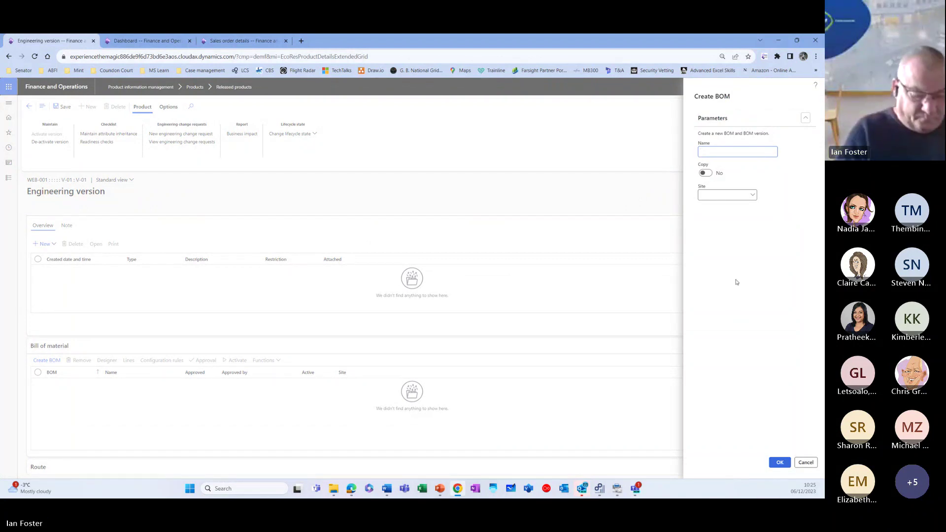
text(EB)
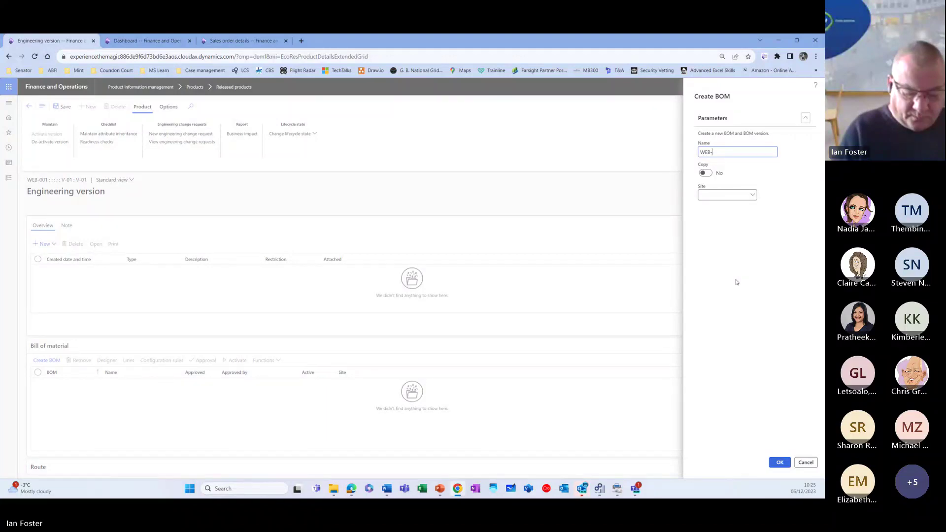
text(-)
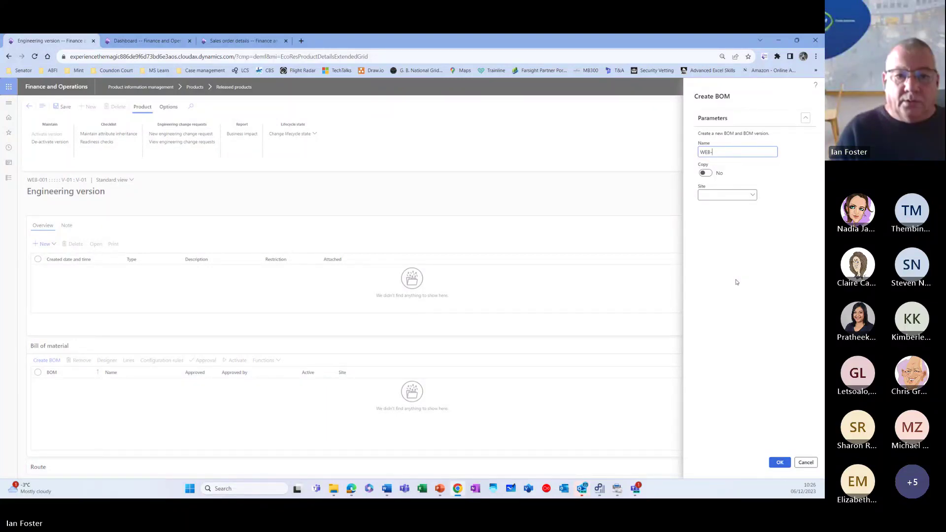
text(001)
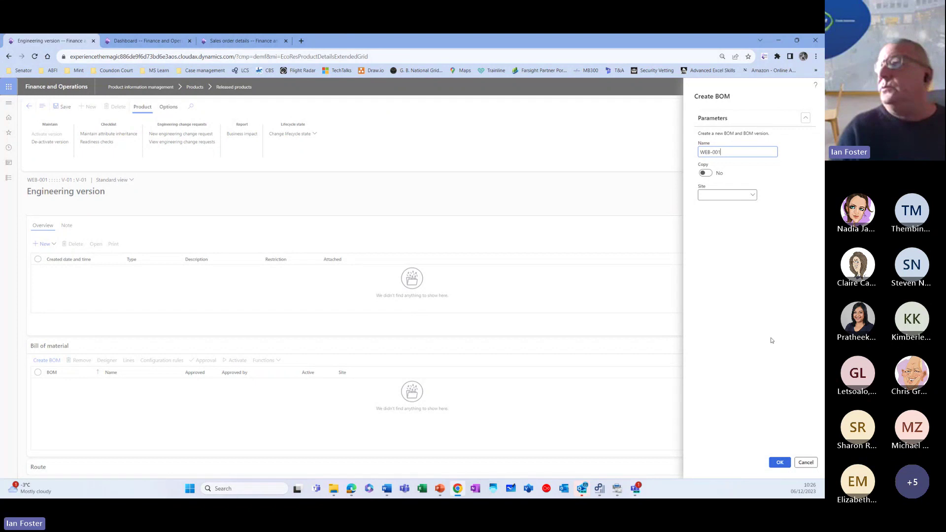
click(708, 195)
click(779, 462)
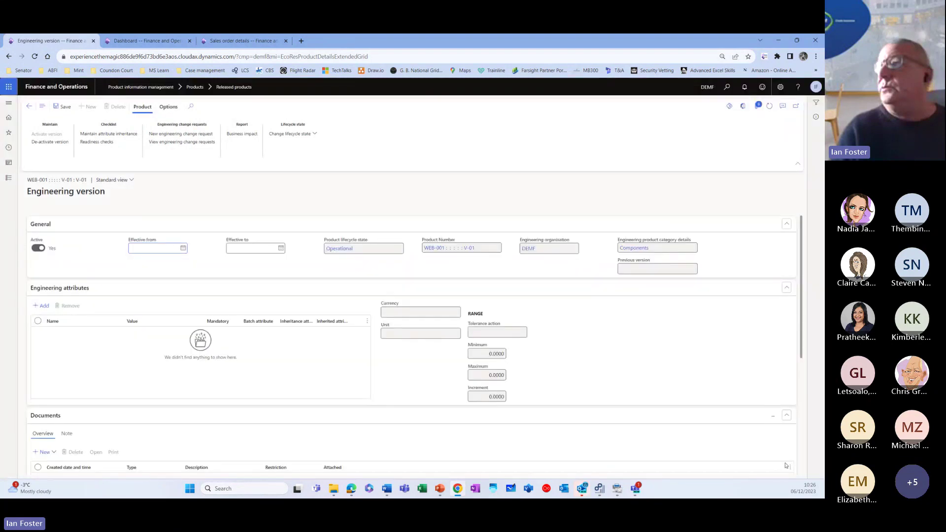
Step: Open the lines of bill of materials WEB-001 and add a line for item D0001 (MidRangeSpeaker)
scroll(253, 448, down, 3)
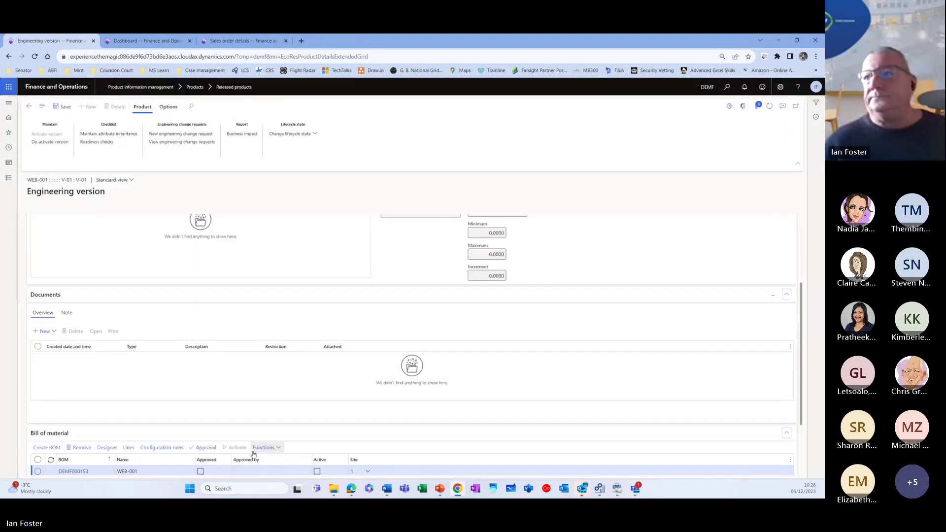
scroll(253, 453, down, 1)
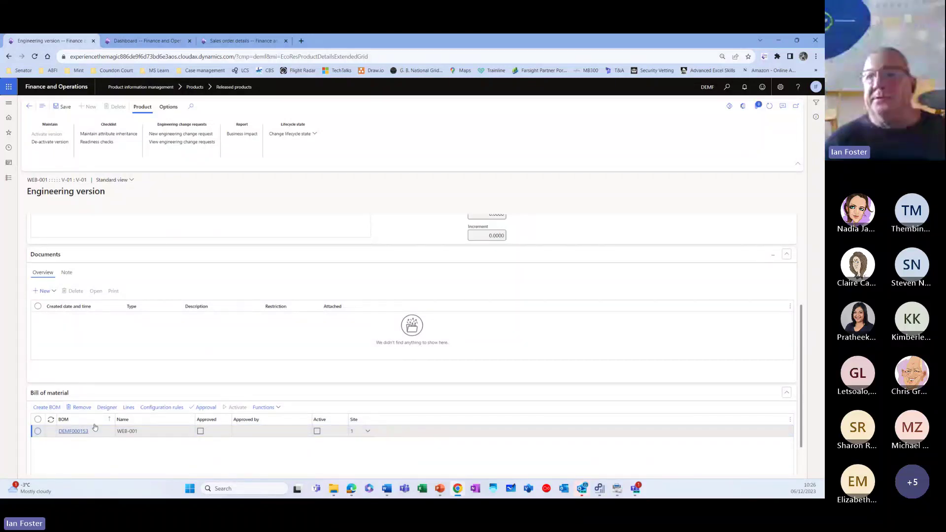
scroll(138, 448, down, 1)
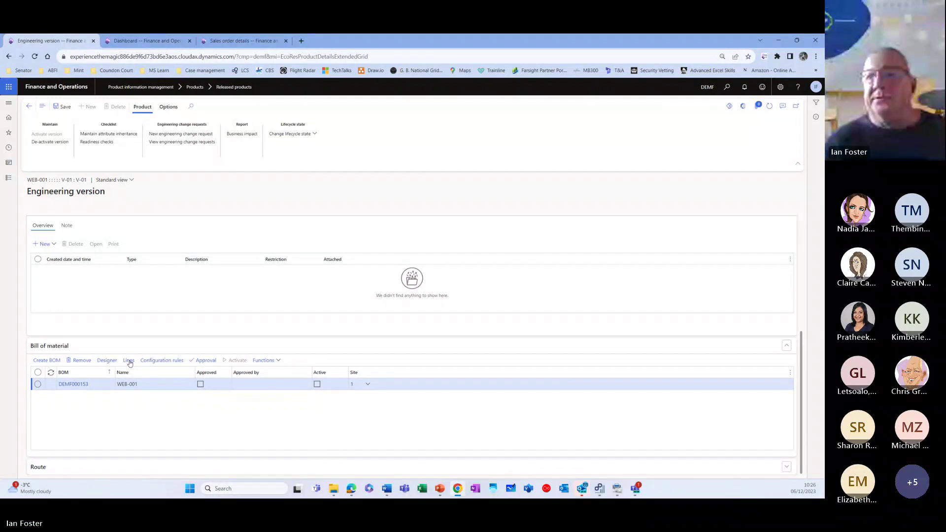
click(129, 361)
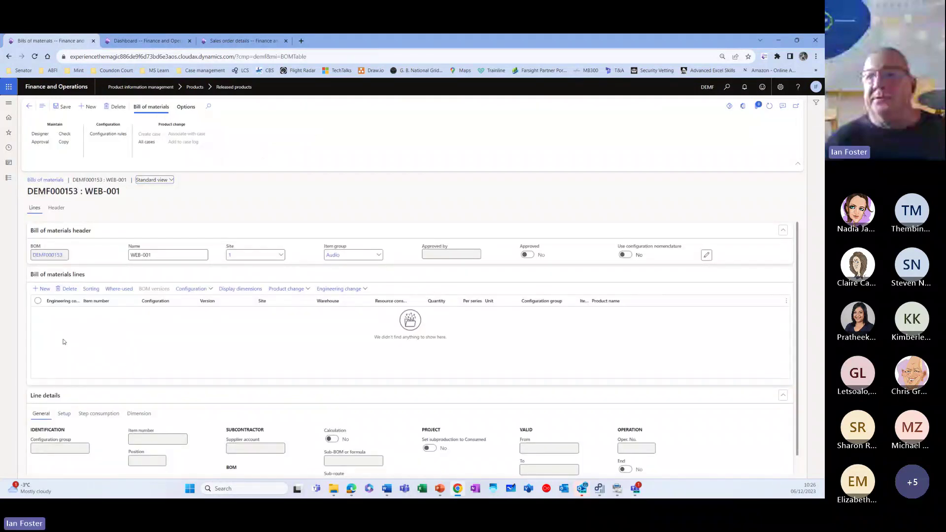
click(43, 289)
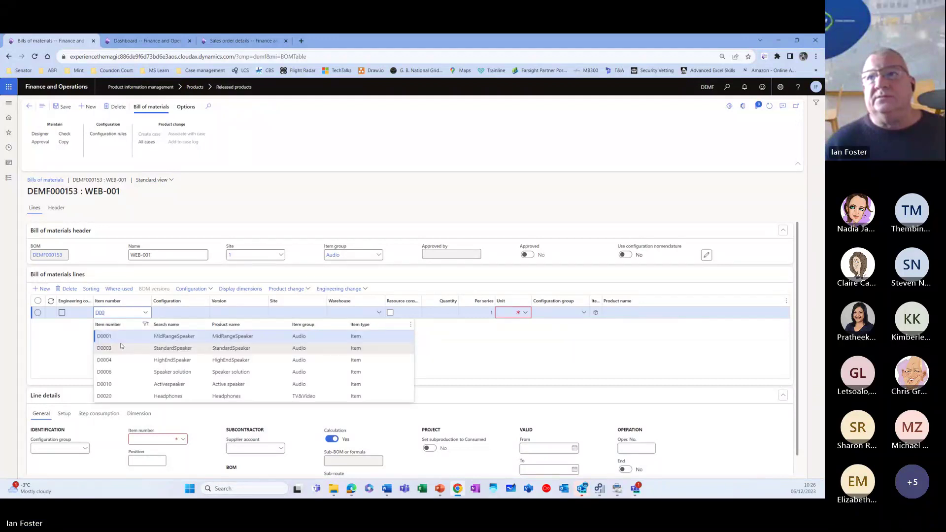
mouse_move(122, 346)
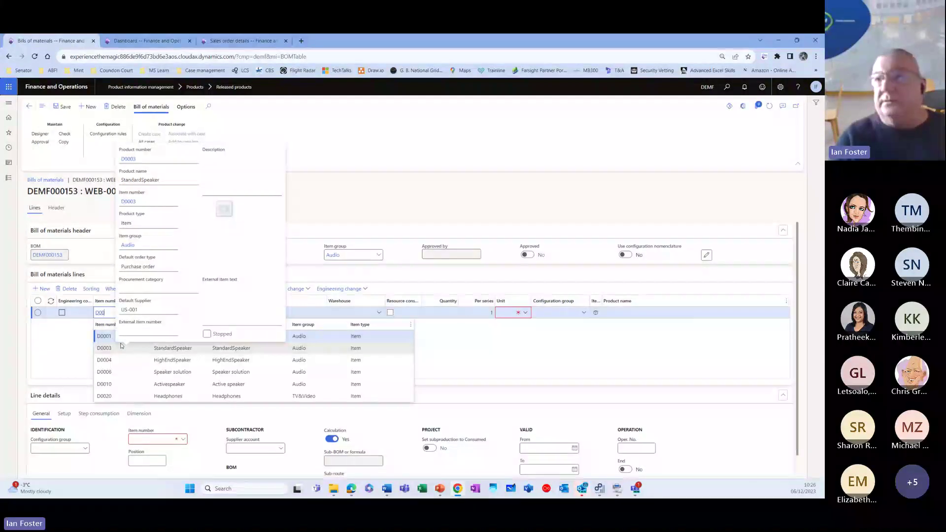
text(01)
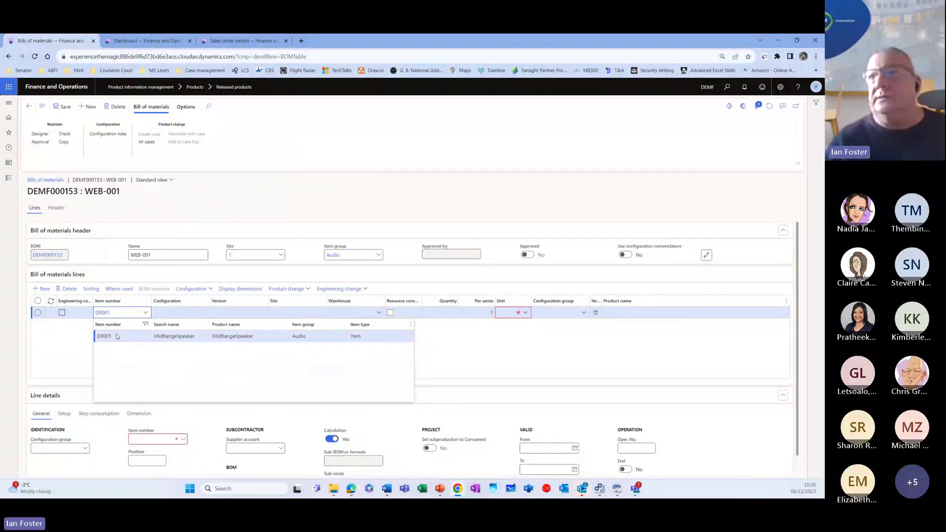
click(116, 337)
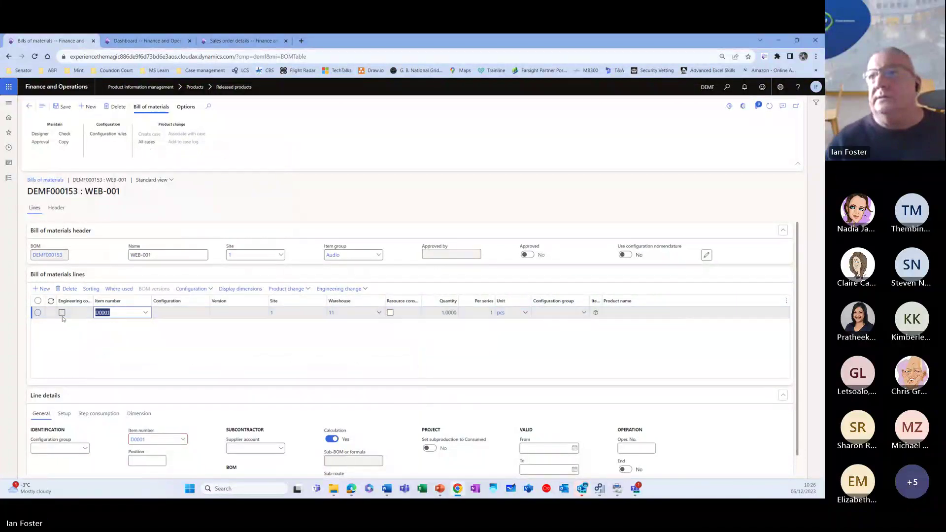
Step: Add a bill of materials line for item D0003 (StandardSpeaker)
click(42, 289)
text(D)
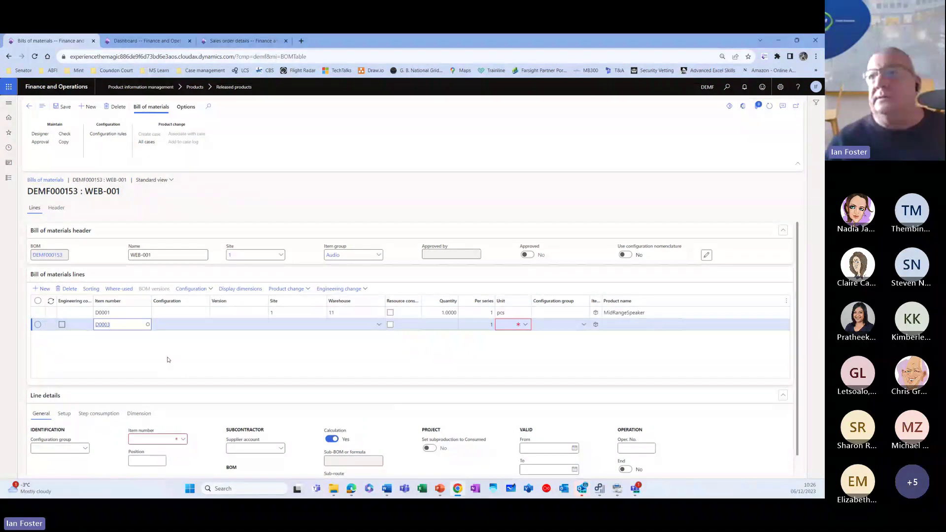
text(0003)
click(106, 349)
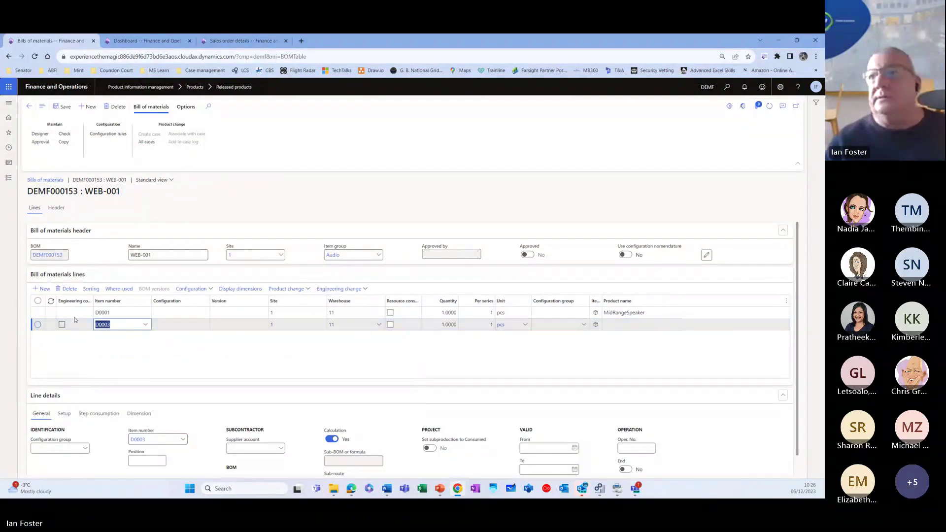
Step: Add a bill of materials line for item D0006 (Speaker solution) and save the bill of materials
click(44, 290)
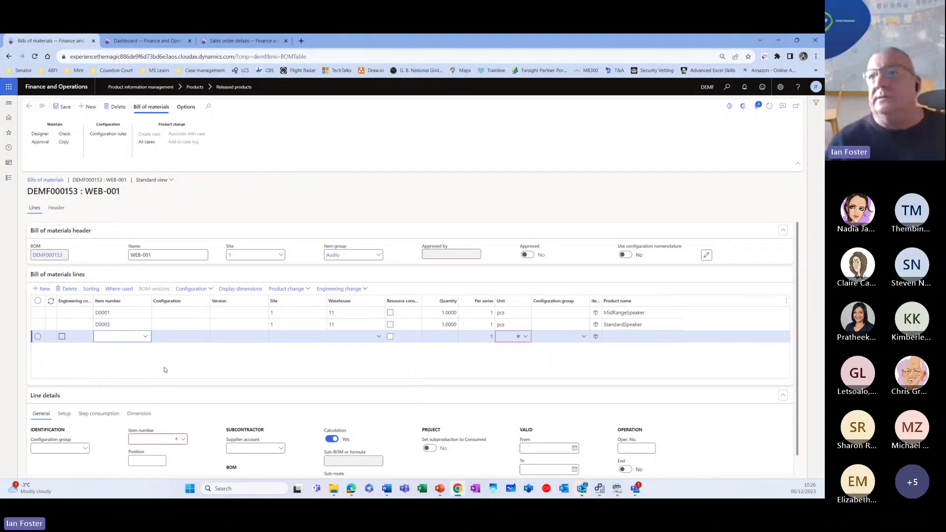
text(D000)
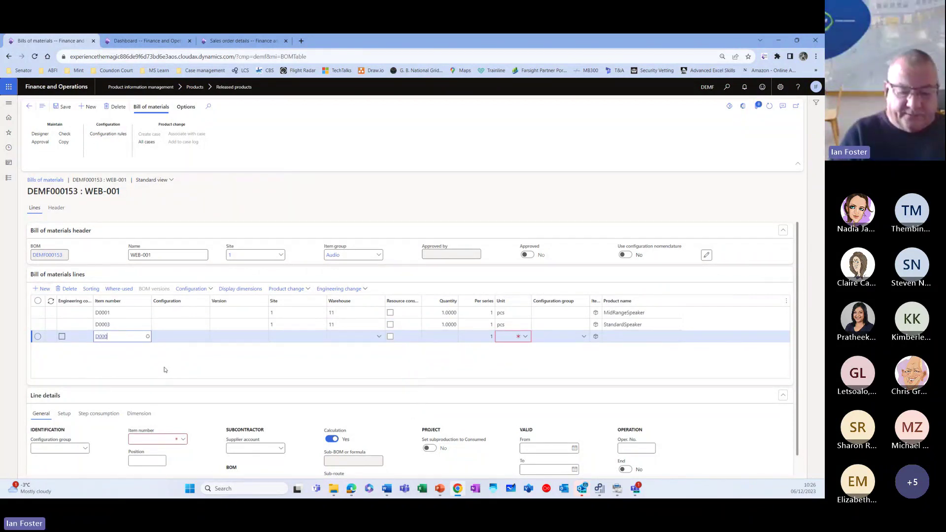
text(6)
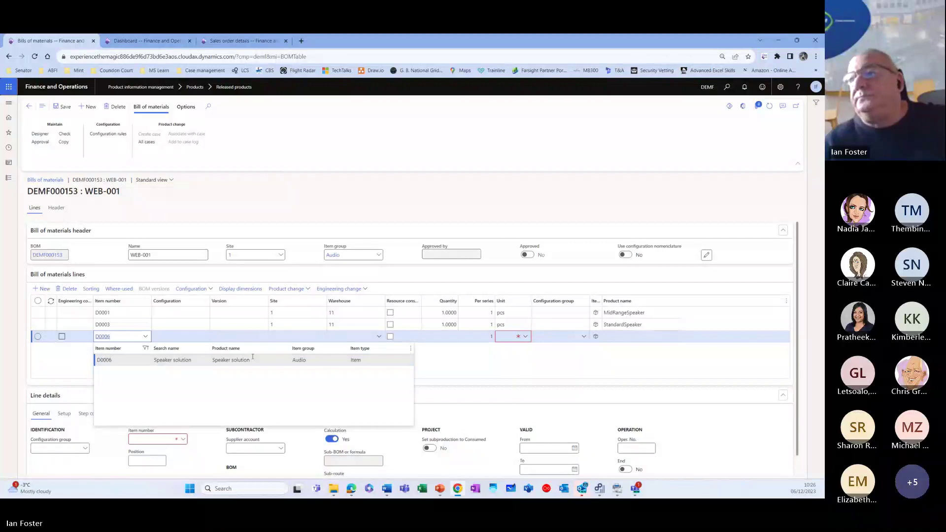
click(253, 359)
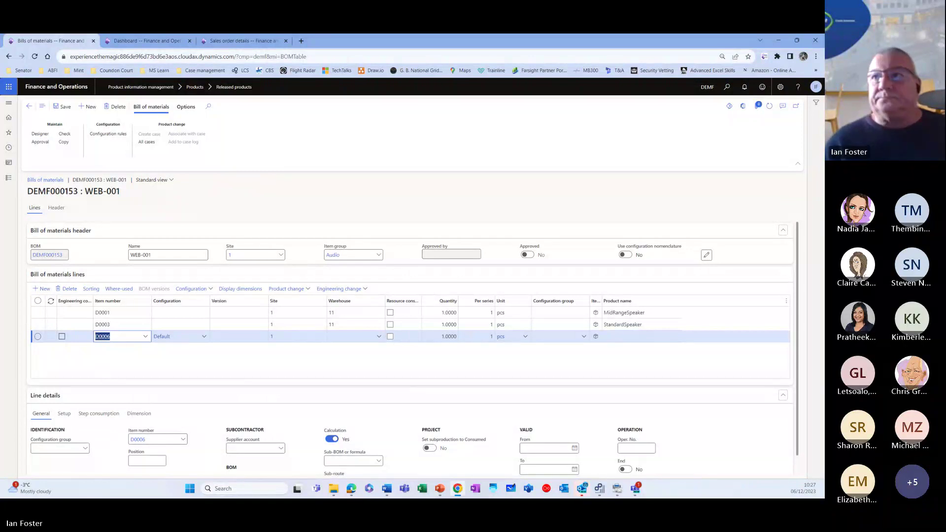
click(68, 106)
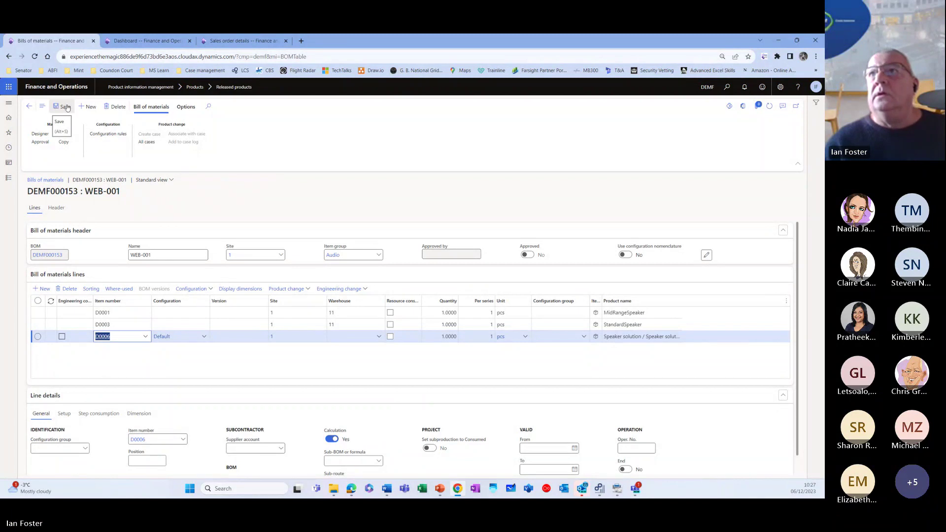
click(64, 107)
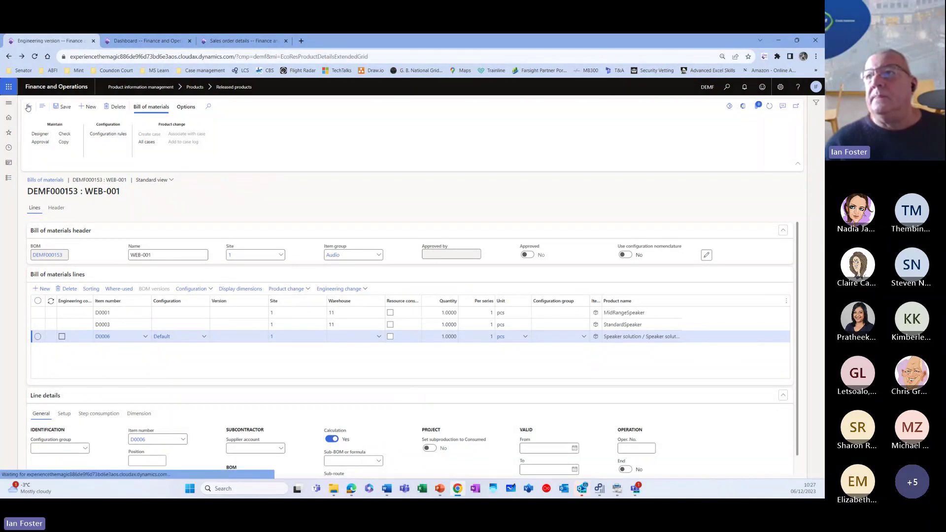
Step: Return to the engineering version and approve bill of materials WEB-001, selecting the approver's record from the current legal entity's employees
click(28, 106)
scroll(57, 290, down, 5)
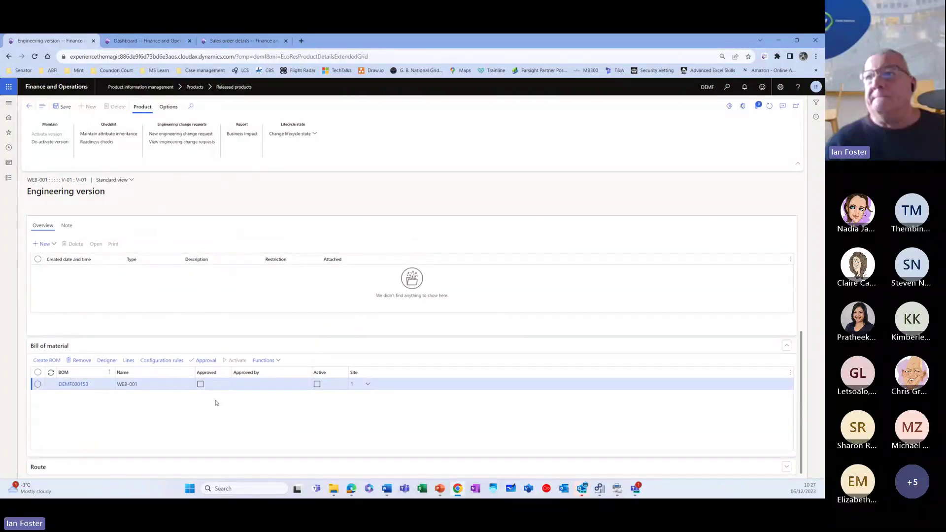
click(206, 360)
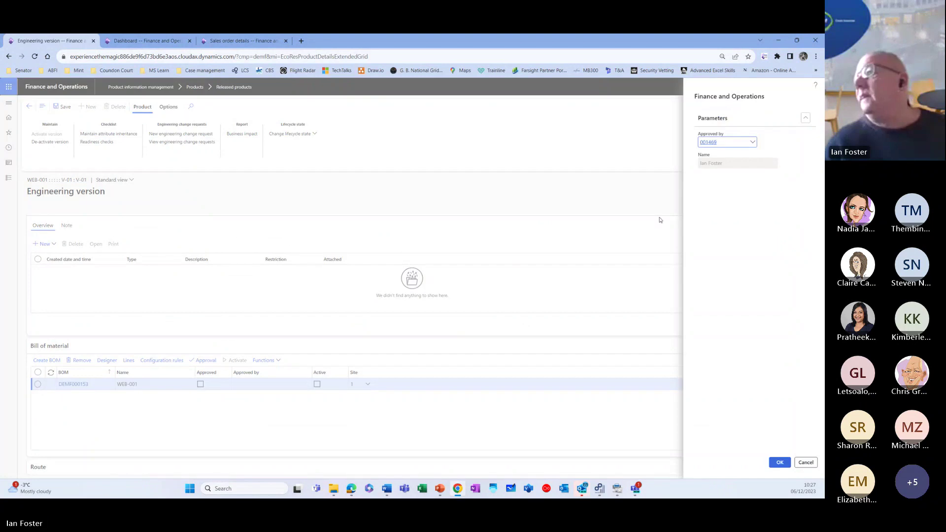
click(752, 142)
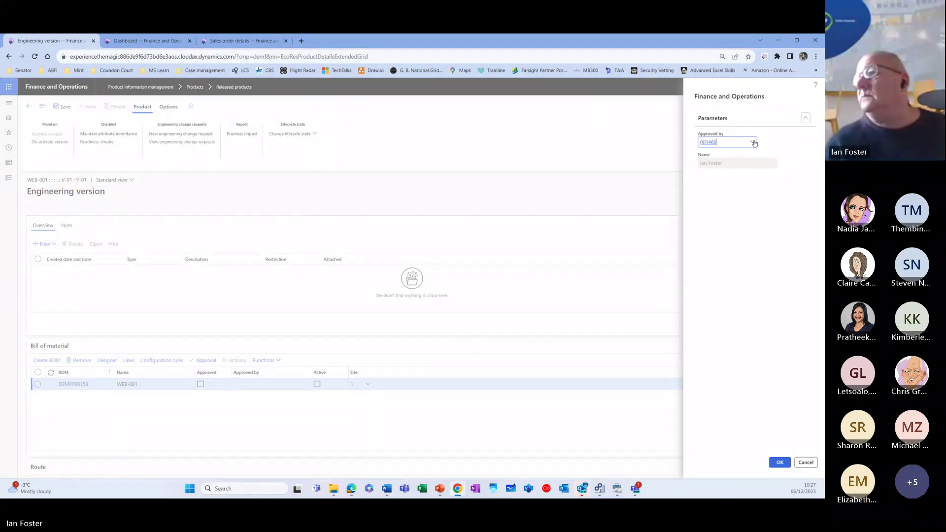
click(407, 263)
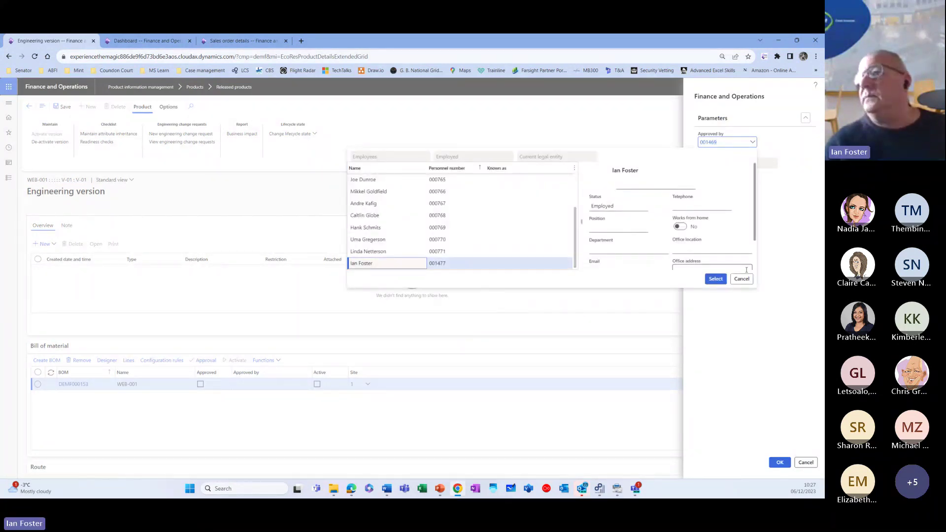
click(718, 281)
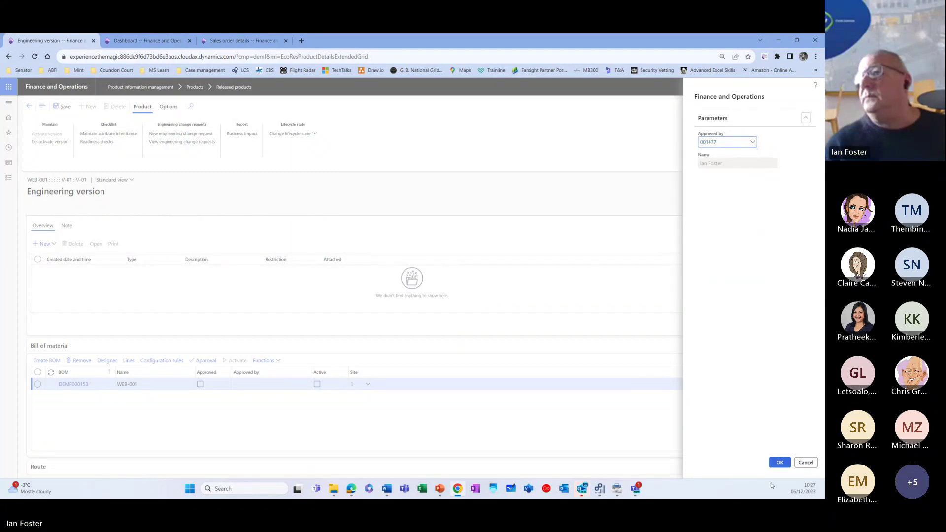
click(778, 463)
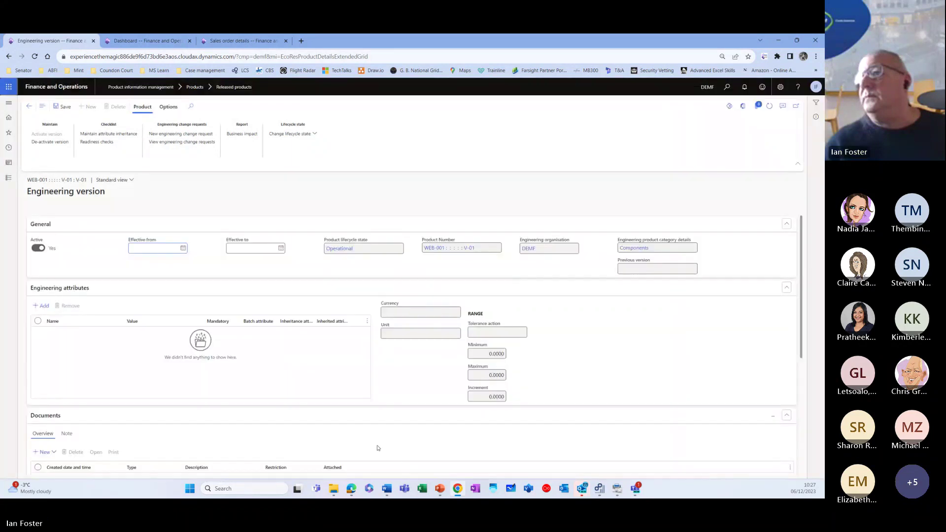
Step: Activate the approved bill of materials WEB-001 and expand the engineering version's Route section
scroll(270, 444, down, 5)
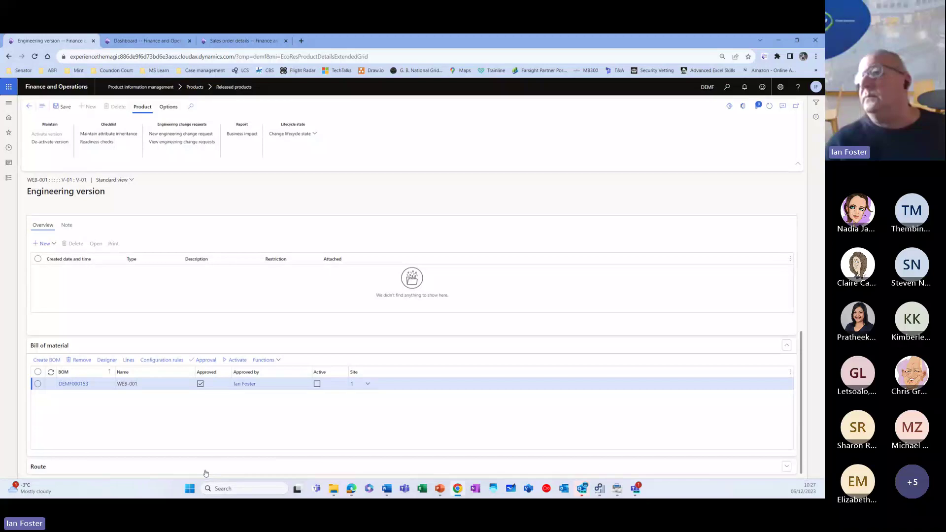
click(237, 360)
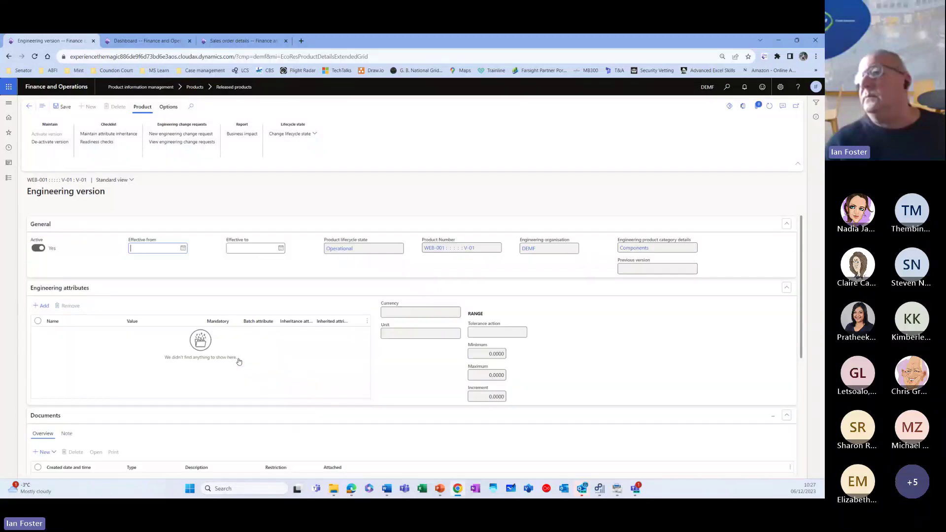
scroll(269, 426, down, 3)
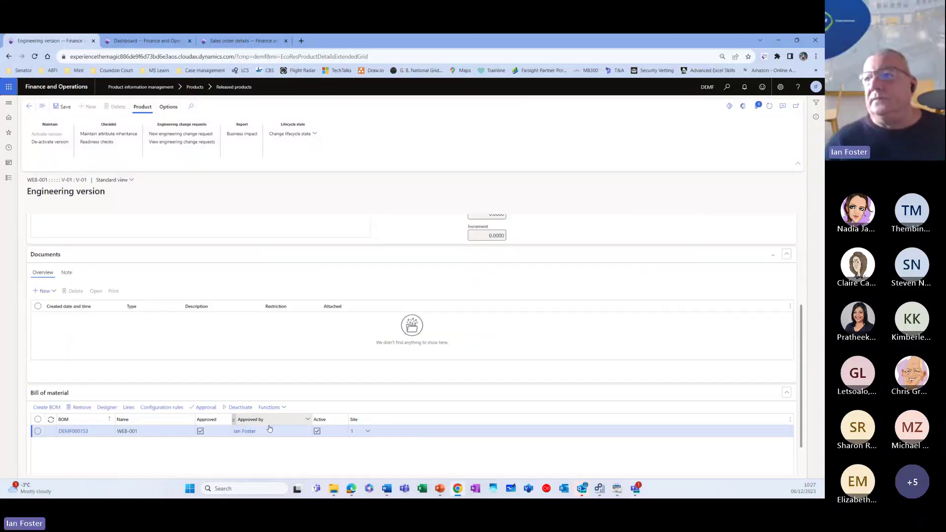
scroll(270, 428, down, 1)
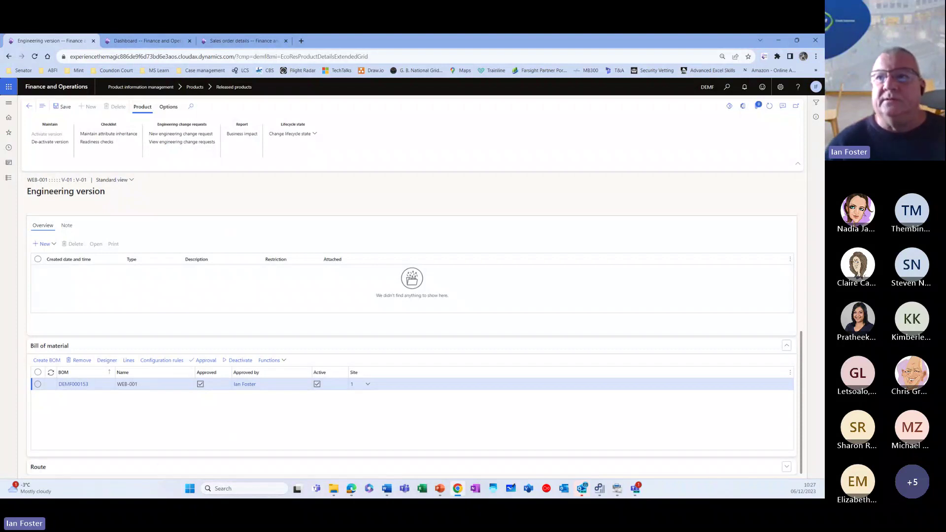
click(69, 465)
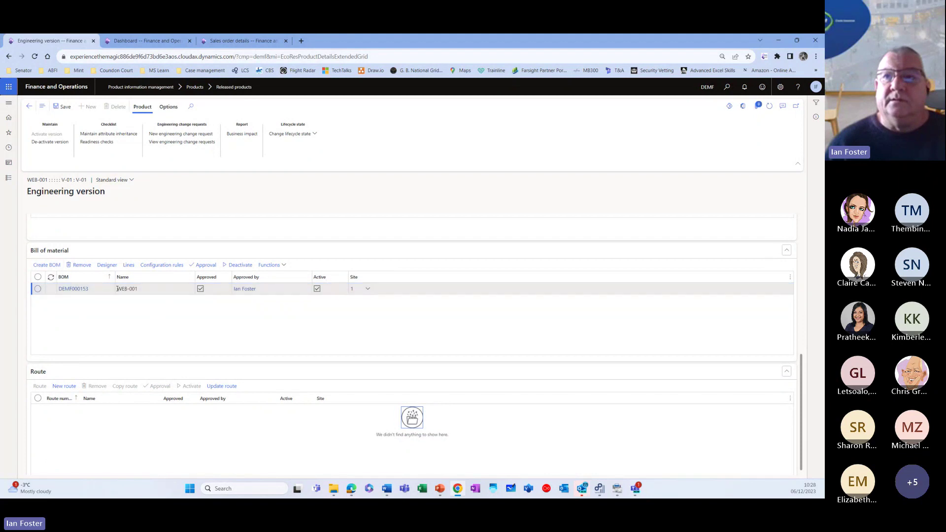
scroll(84, 334, up, 5)
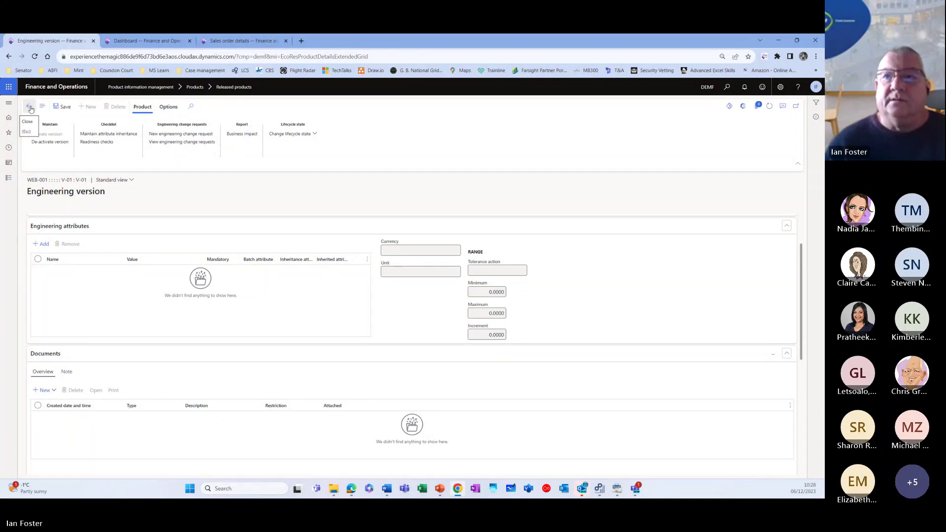
Step: Open the released products list and filter it to item numbers beginning with web
click(8, 132)
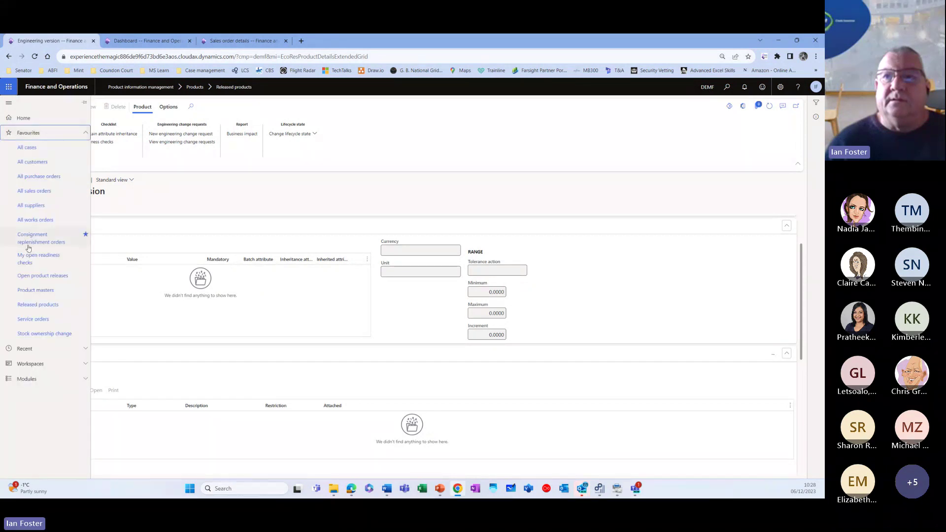
click(35, 305)
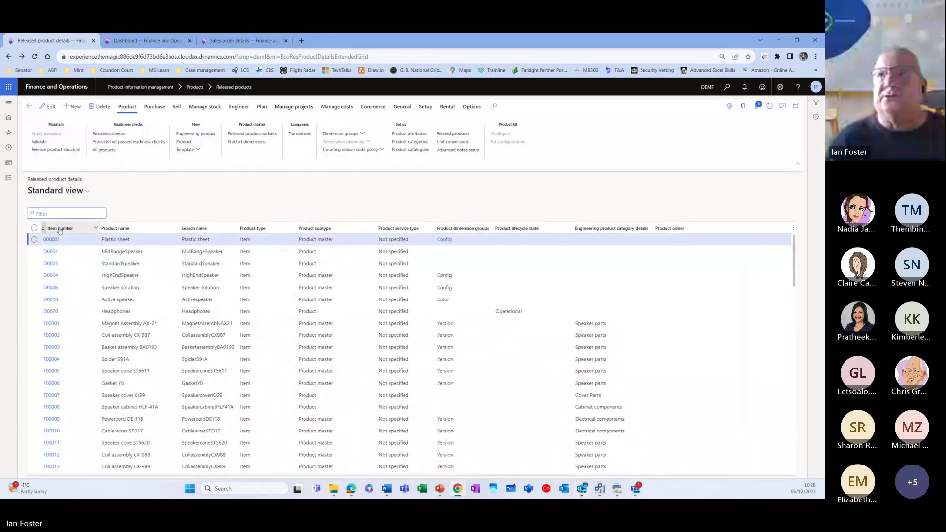
click(60, 231)
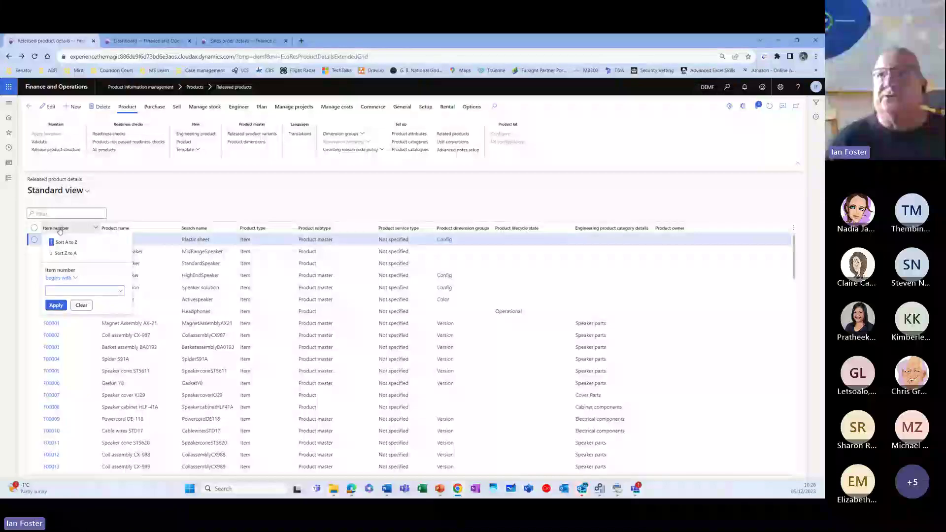
text(web)
key(Escape)
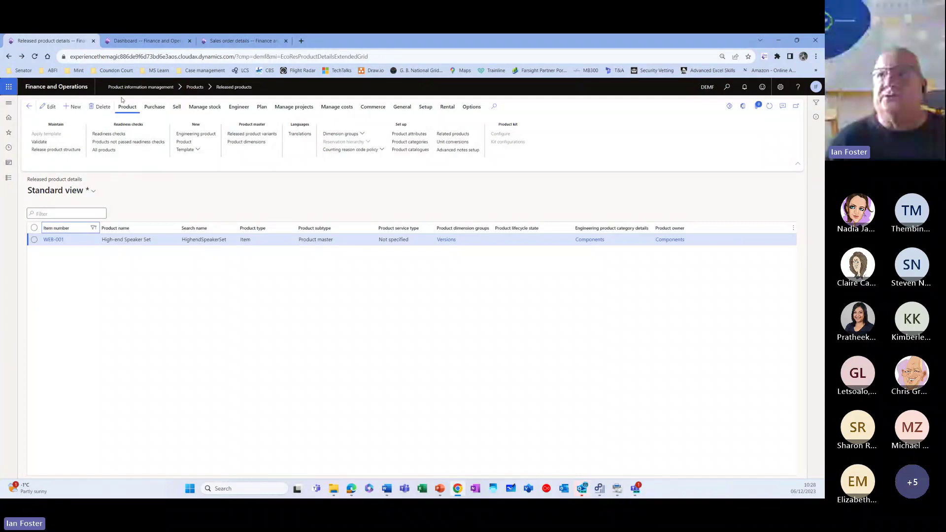
Step: Start the release product structure process for product WEB-001
click(57, 152)
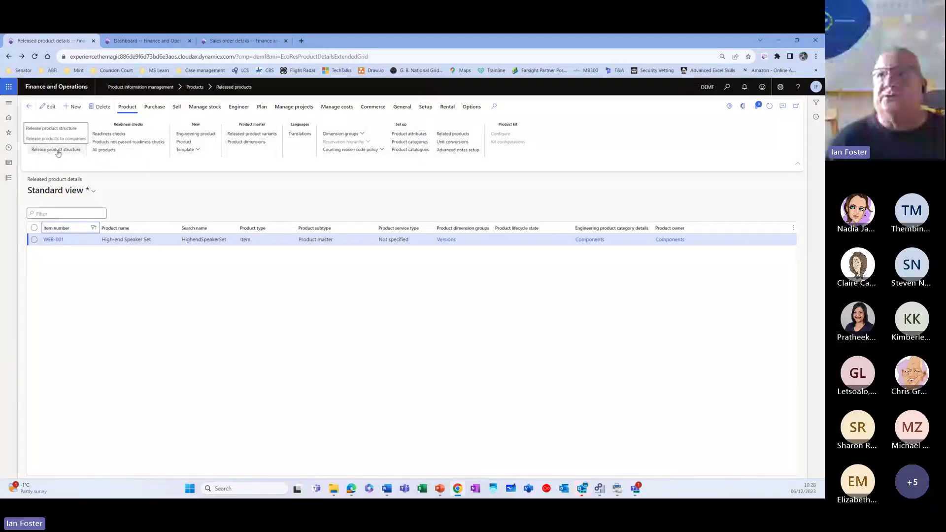
click(57, 151)
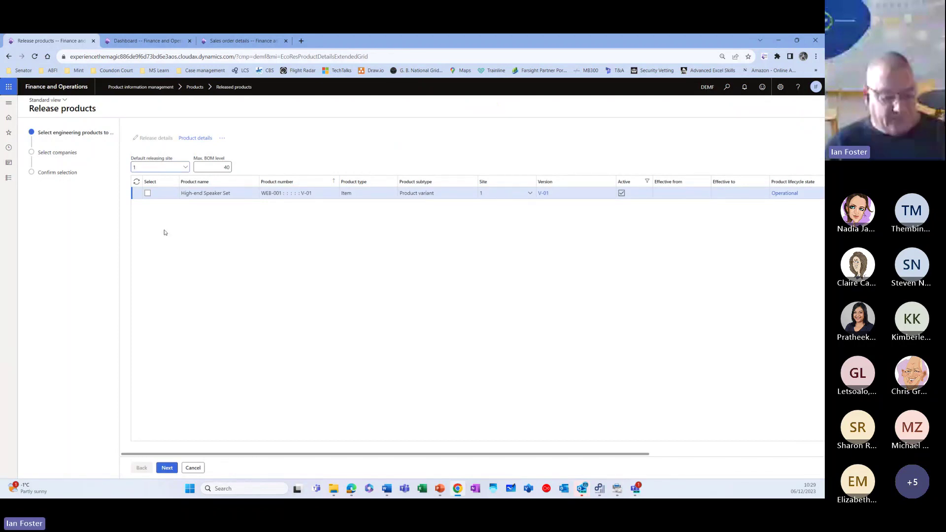
click(237, 228)
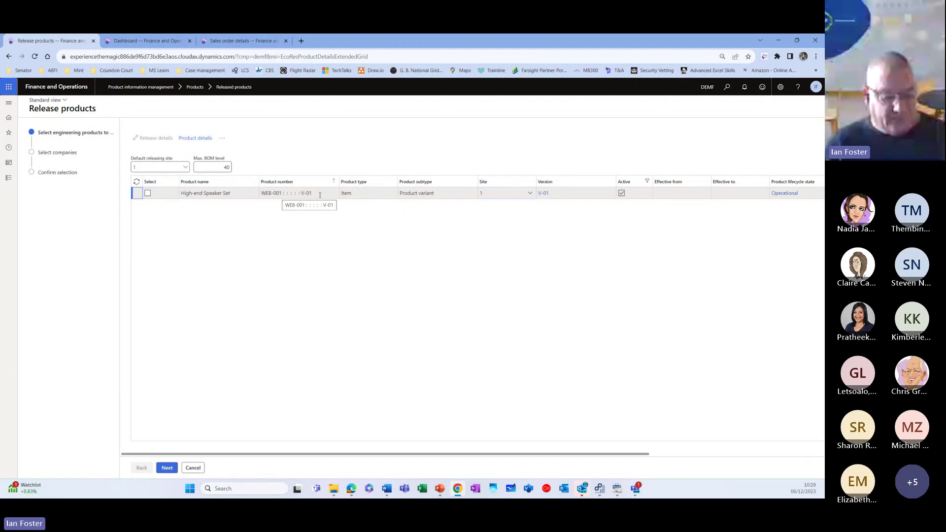
Step: Select High-end Speaker Set version V-01 and release its product structure to company USMF
click(147, 193)
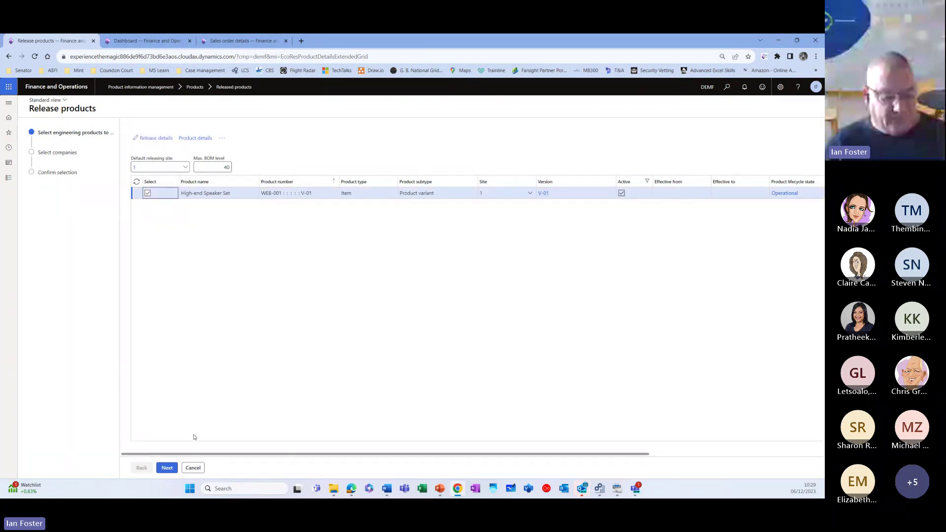
click(167, 468)
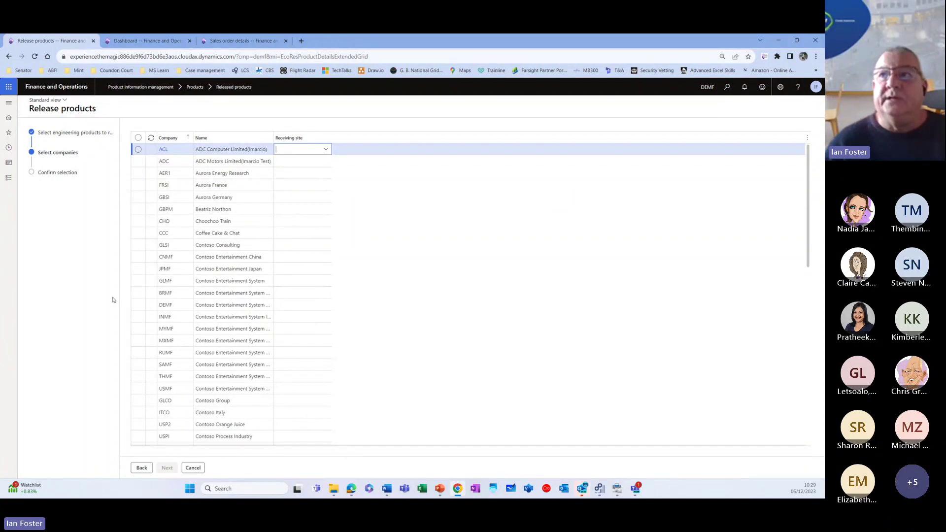
click(138, 390)
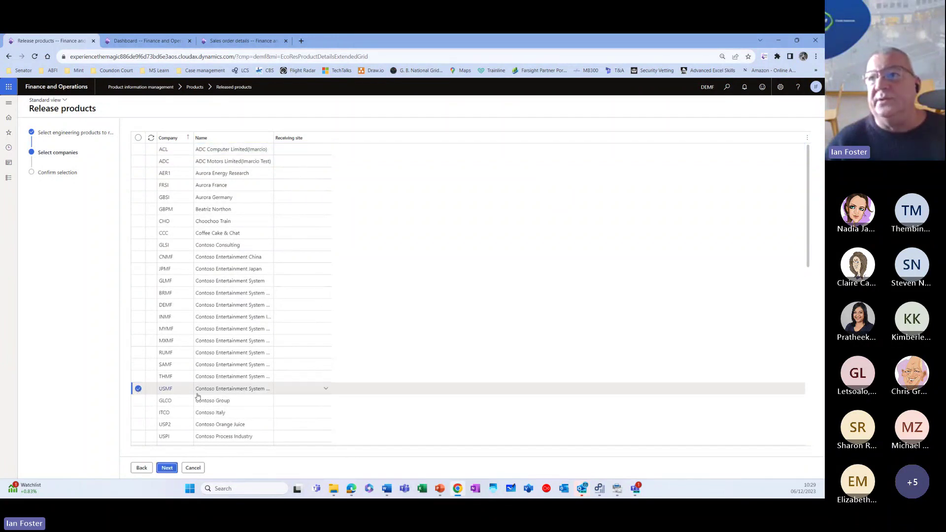
click(167, 468)
click(167, 467)
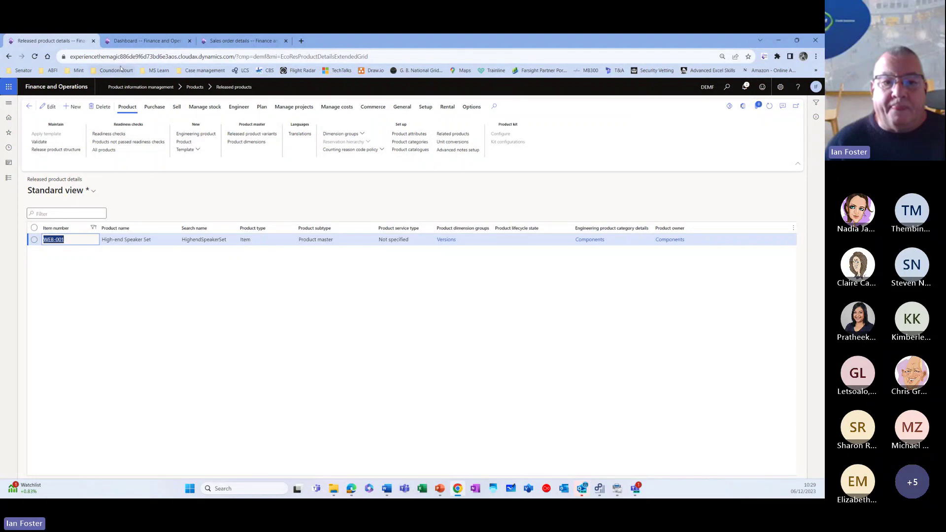
Step: Switch to the USMF session, keep it signed in, and filter its released products to item numbers beginning with web
click(138, 40)
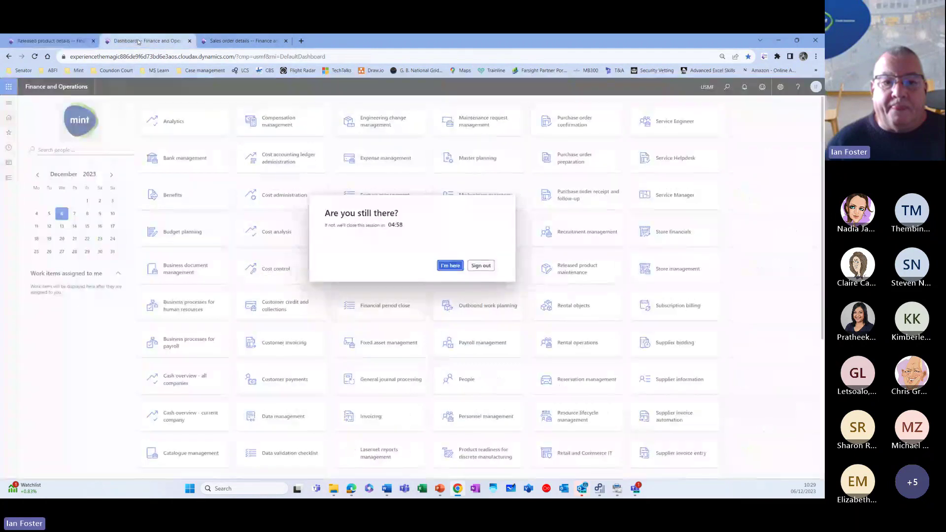
click(442, 266)
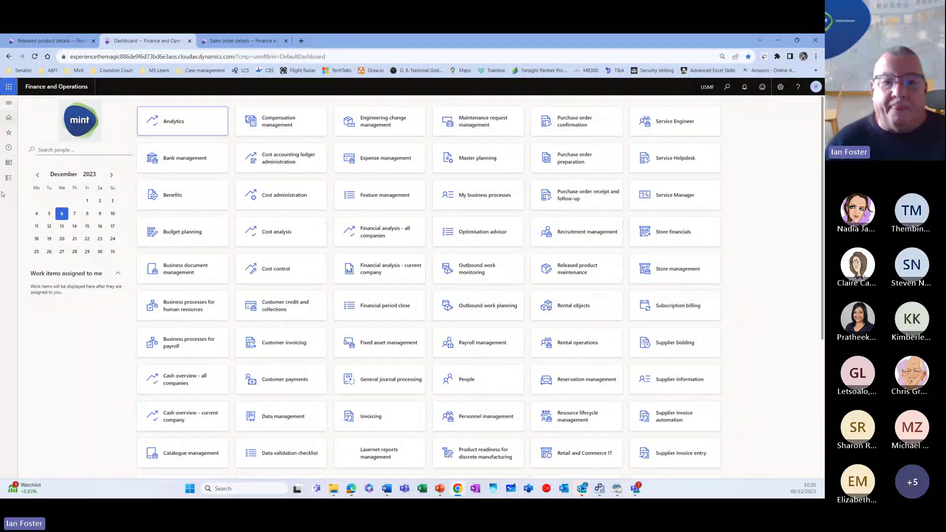
click(8, 132)
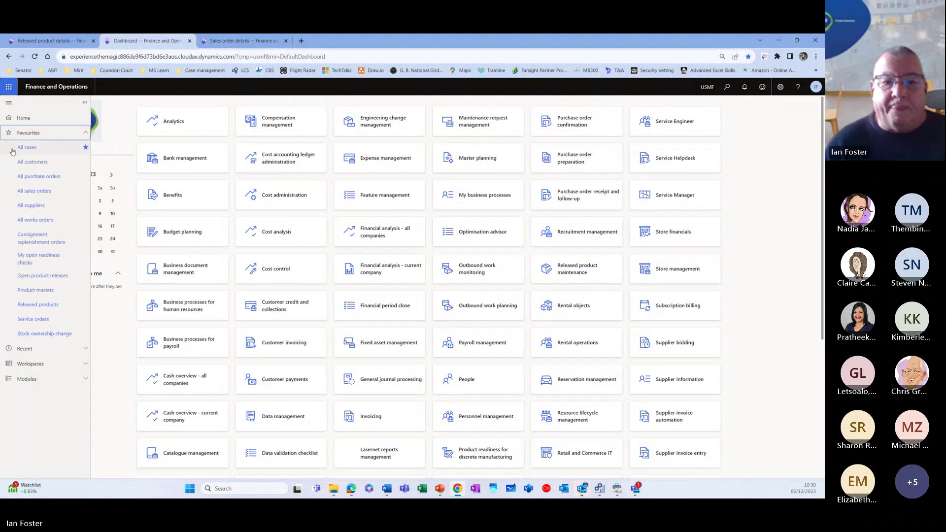
click(36, 306)
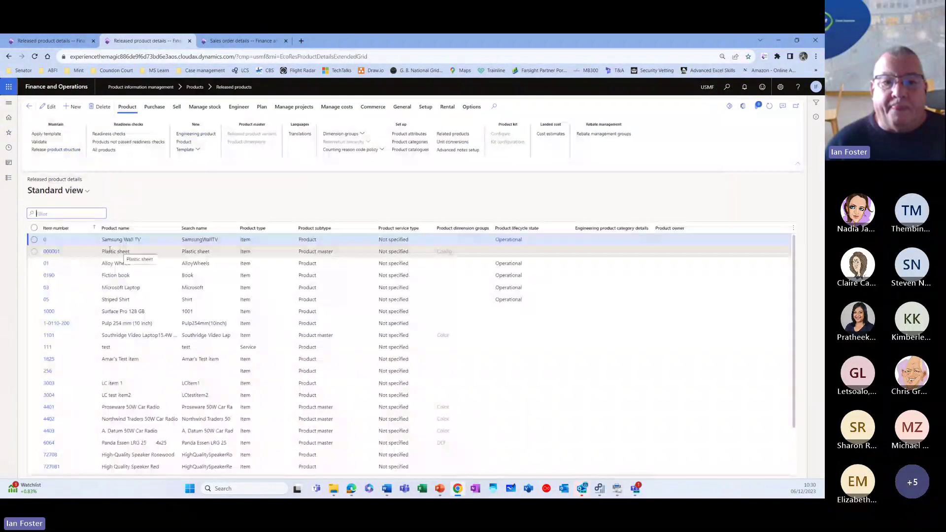
click(69, 227)
text(web)
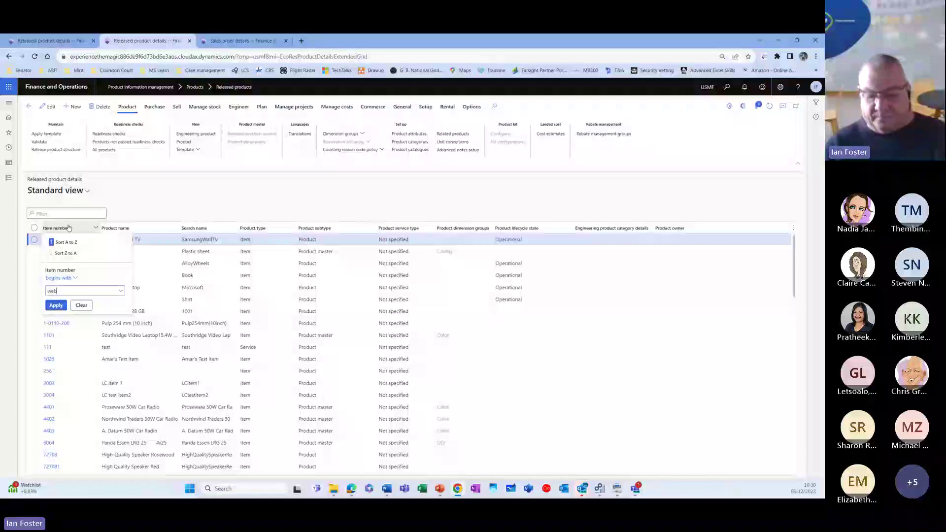
key(Return)
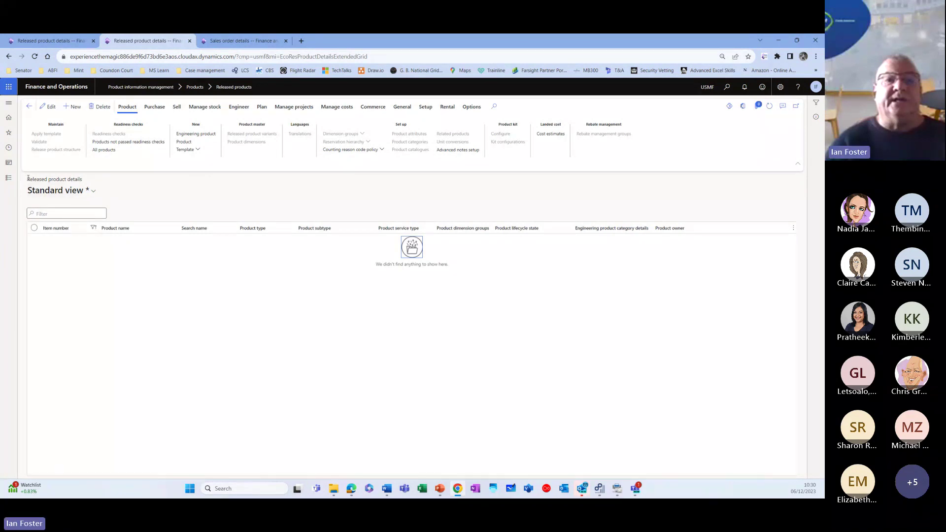
Step: Open the open product releases under Engineering change management and show the release details of WEB-001 V-01
click(6, 178)
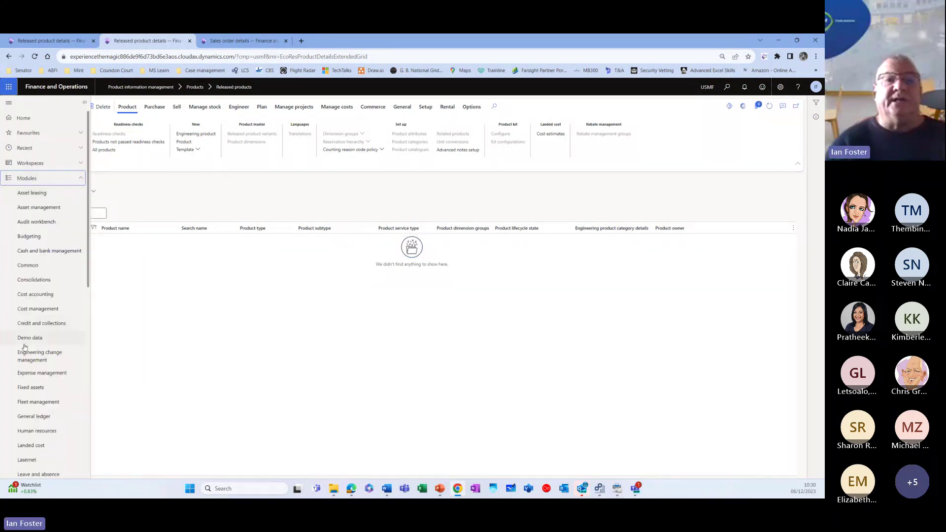
click(25, 358)
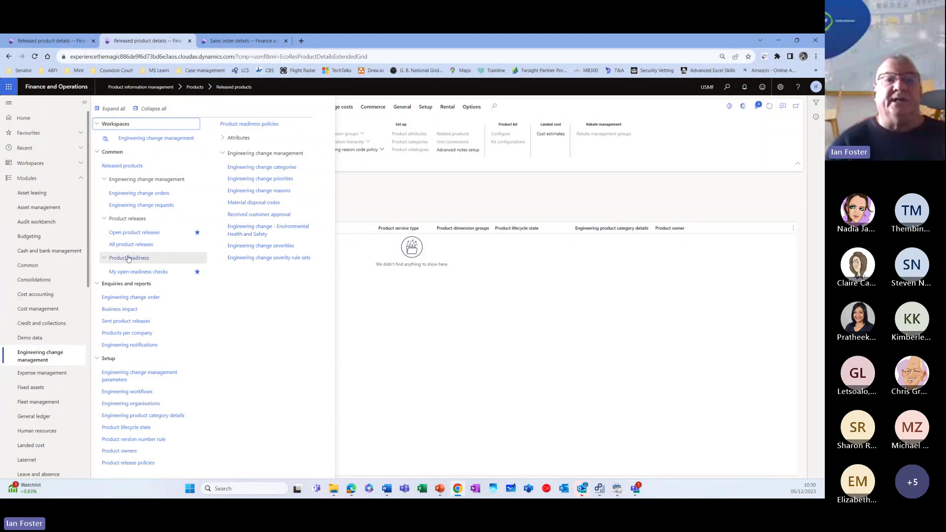
click(141, 233)
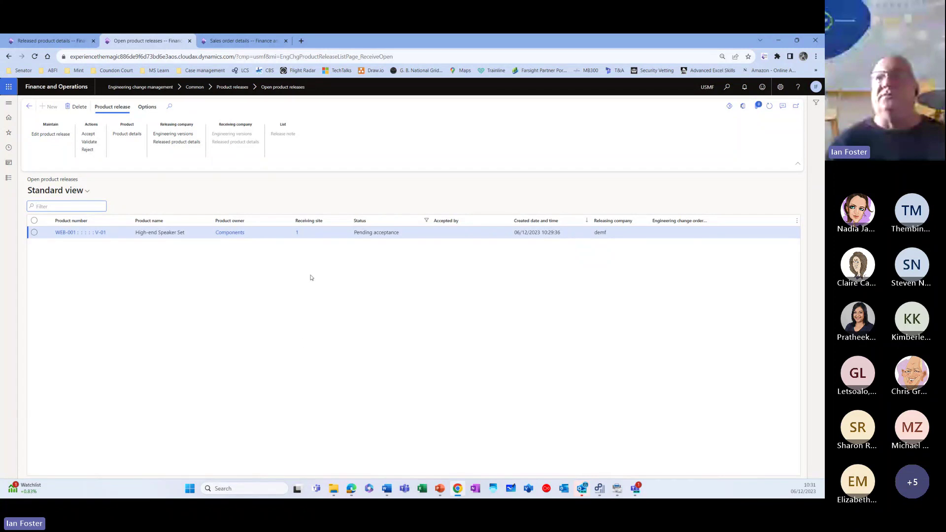
click(62, 232)
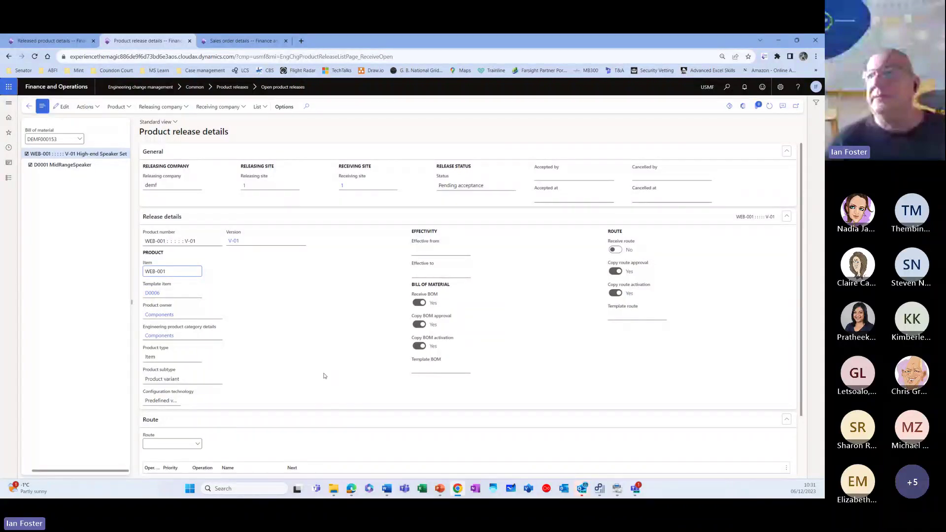
Step: Review the release details, reselect bill of material DEMF000153, and accept the product release into USMF
scroll(246, 372, down, 2)
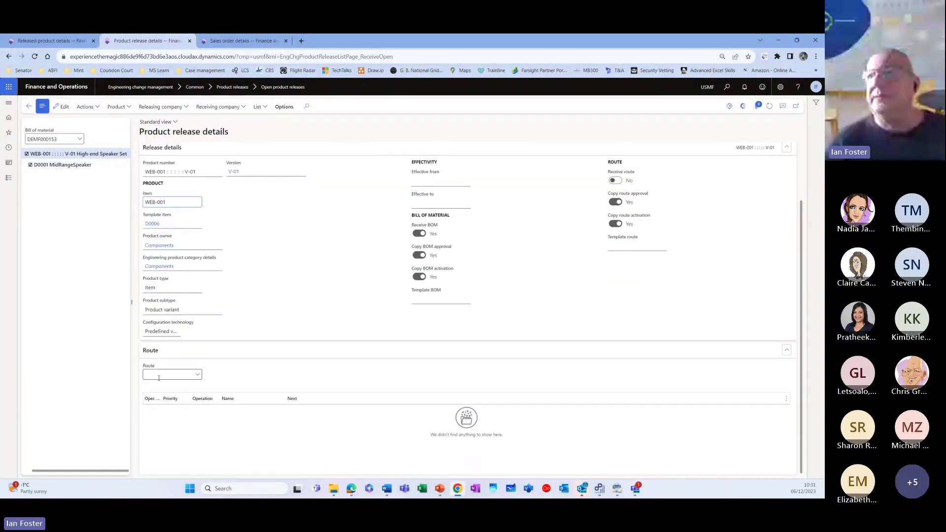
scroll(219, 285, up, 2)
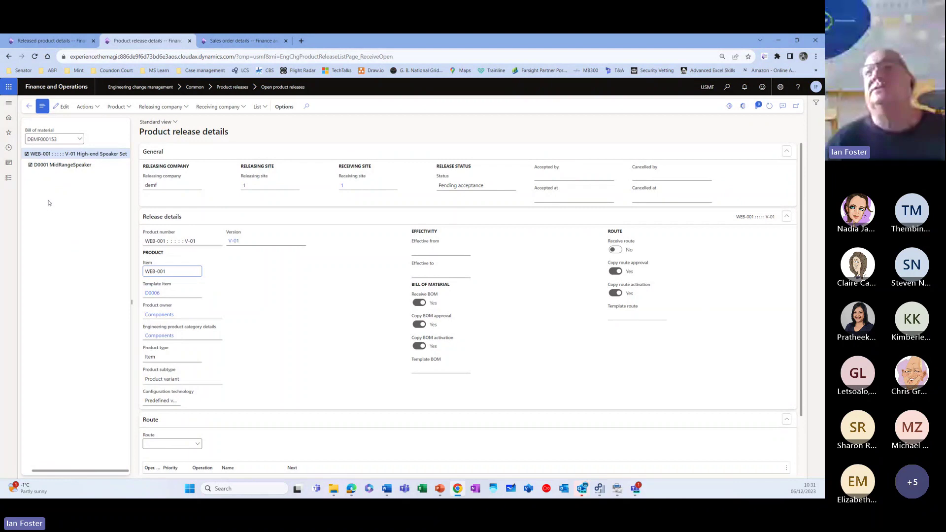
click(79, 139)
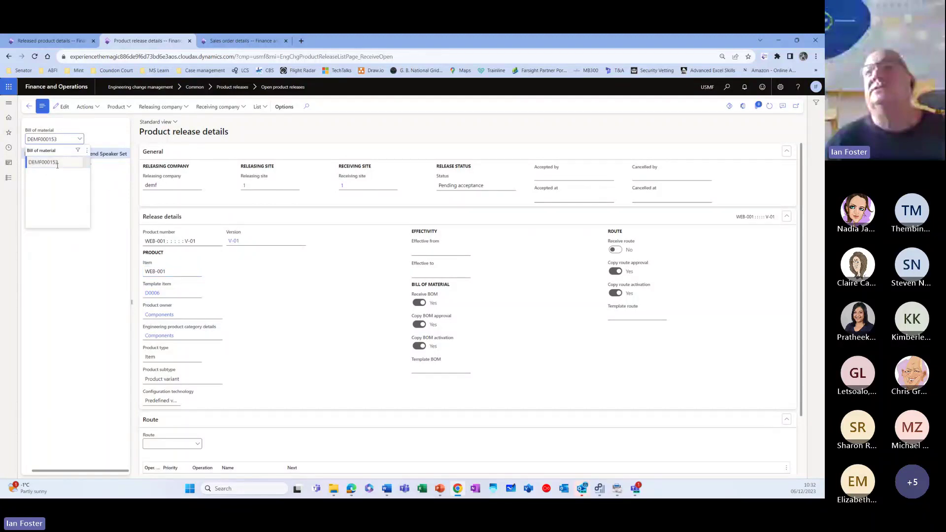
click(57, 164)
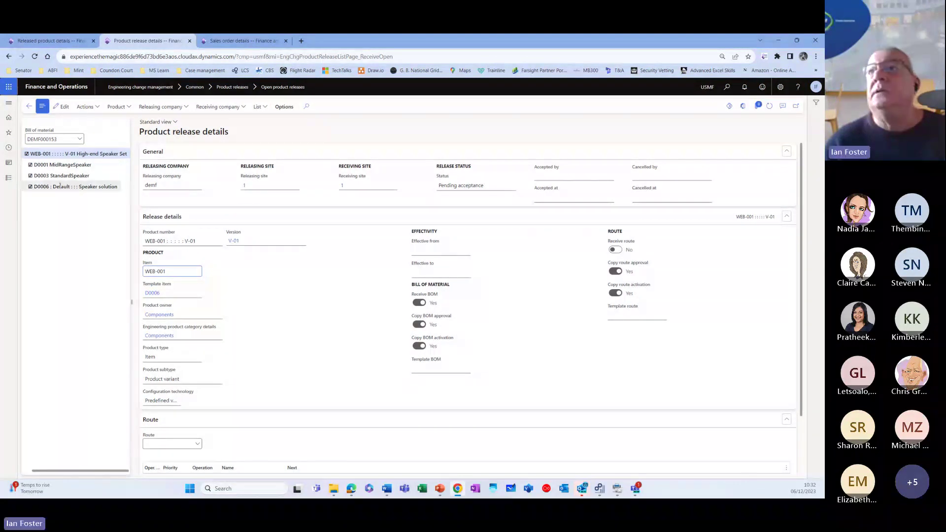
click(99, 109)
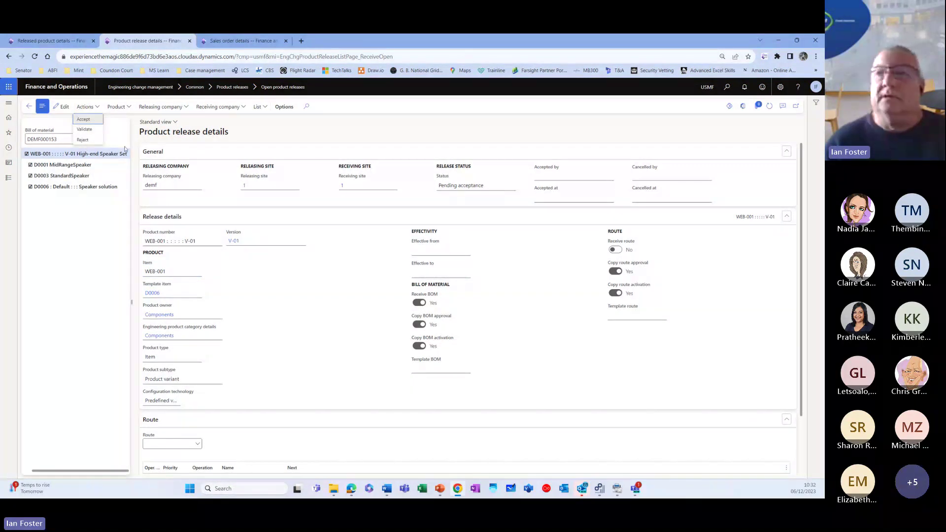
click(84, 127)
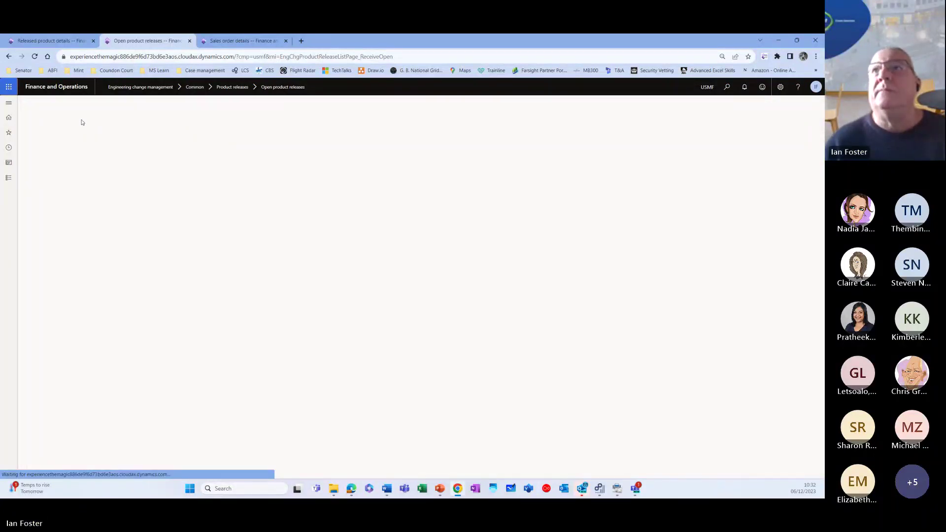
Step: Reopen the USMF released products list after acceptance and filter item numbers beginning with web
click(8, 134)
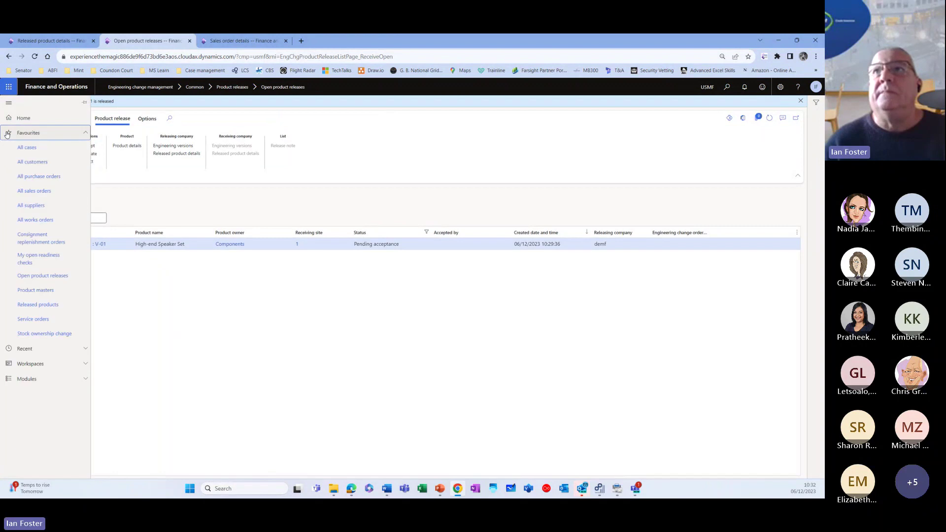
click(29, 306)
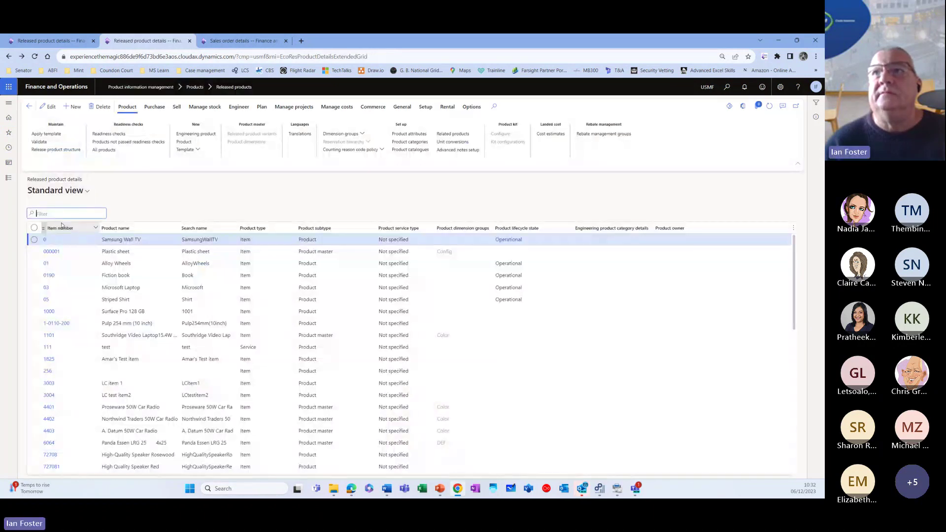
click(60, 228)
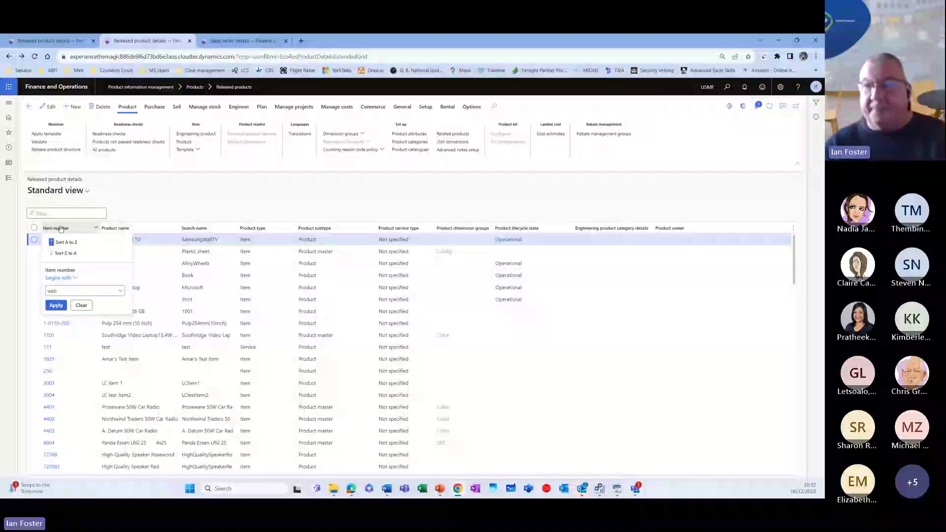
click(60, 228)
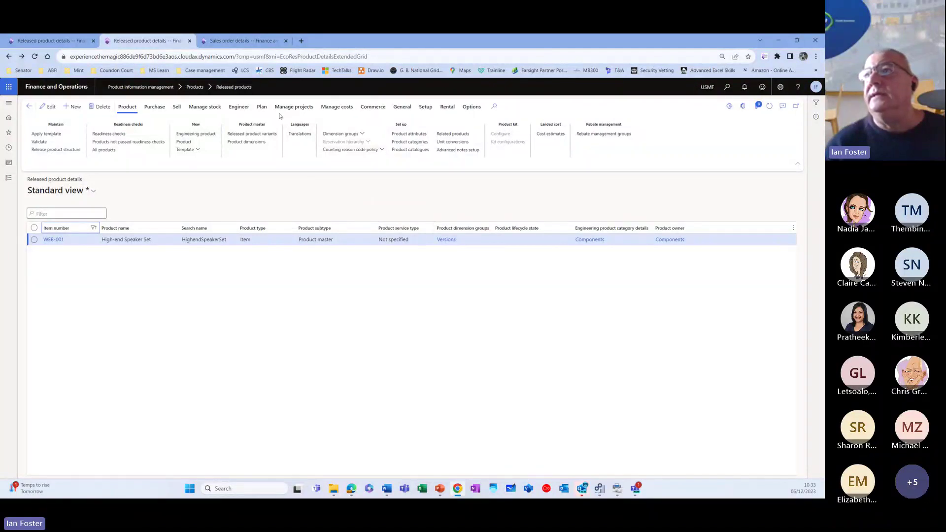
Step: View the engineering versions of released product WEB-001 in USMF, and return to the product list
click(239, 107)
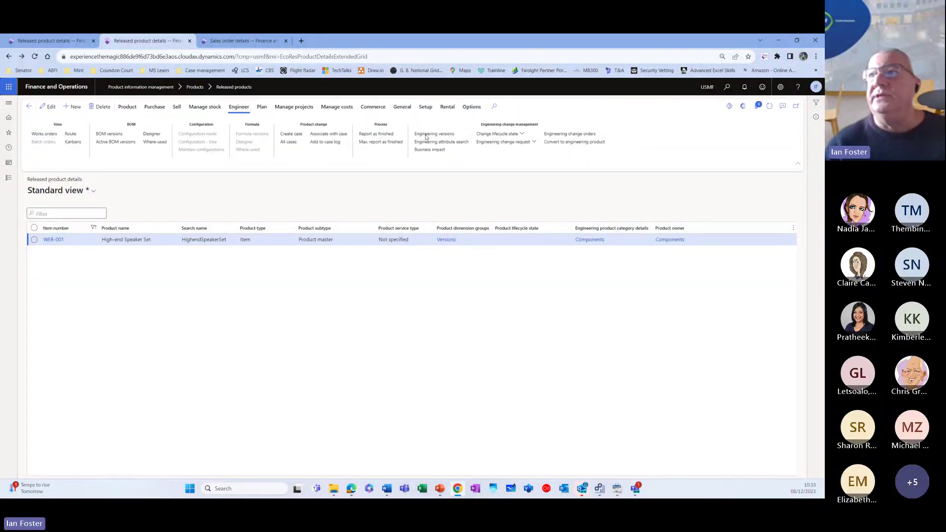
click(426, 137)
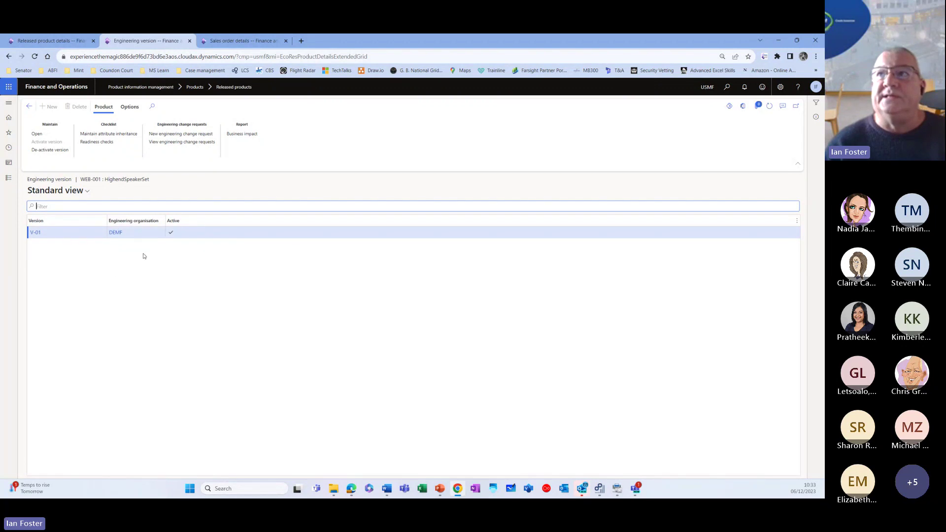
click(29, 107)
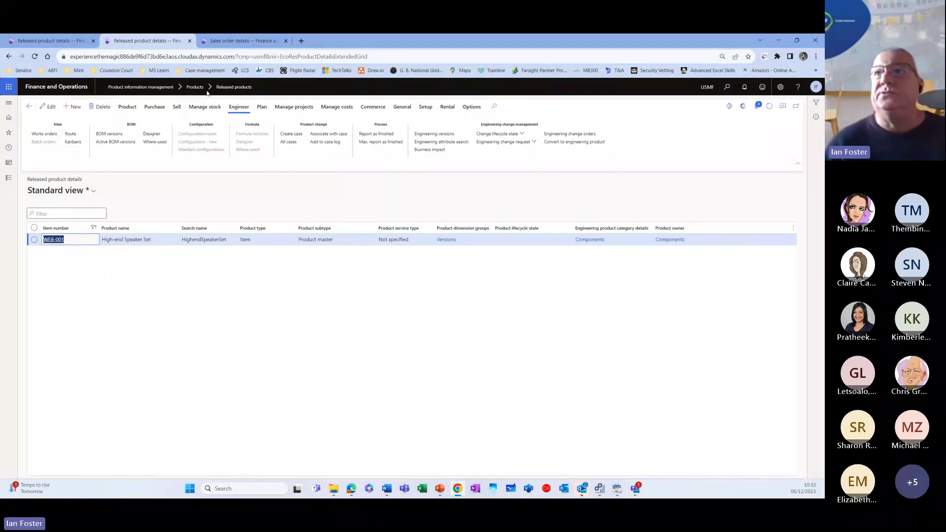
Step: Switch to the sales orders session and create a new sales order for customer Contoso Retail Los Angeles
click(239, 43)
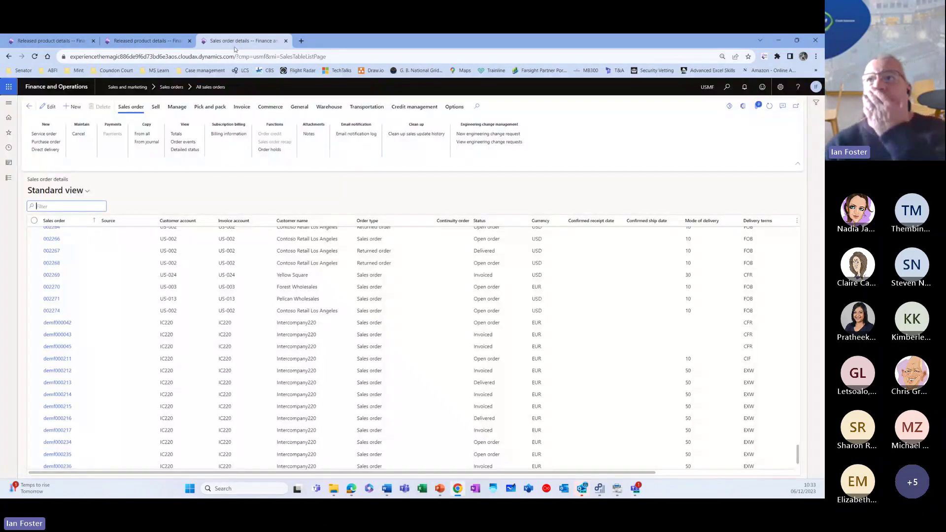
click(76, 107)
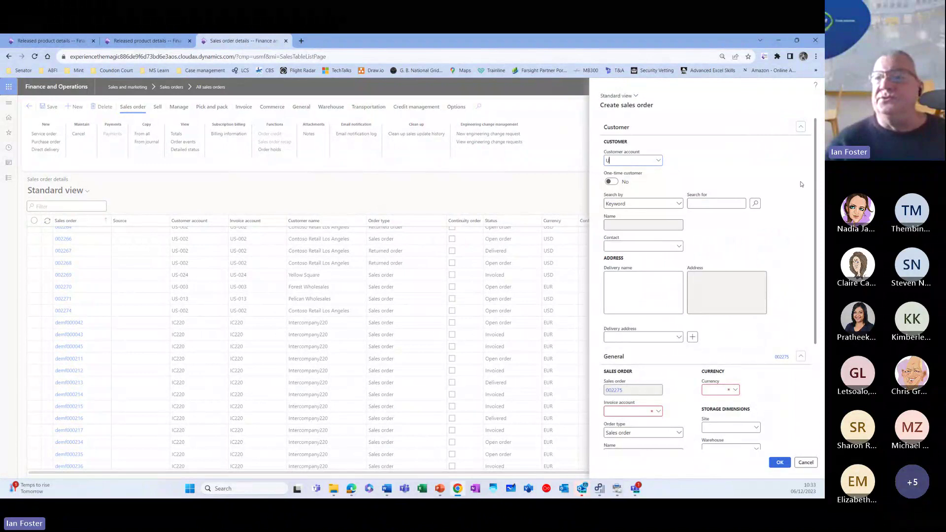
text(S-002)
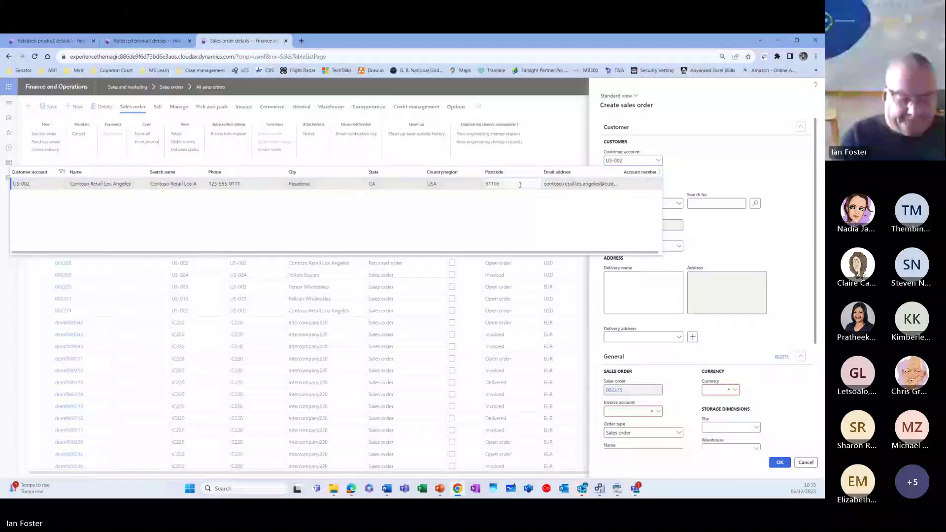
click(520, 185)
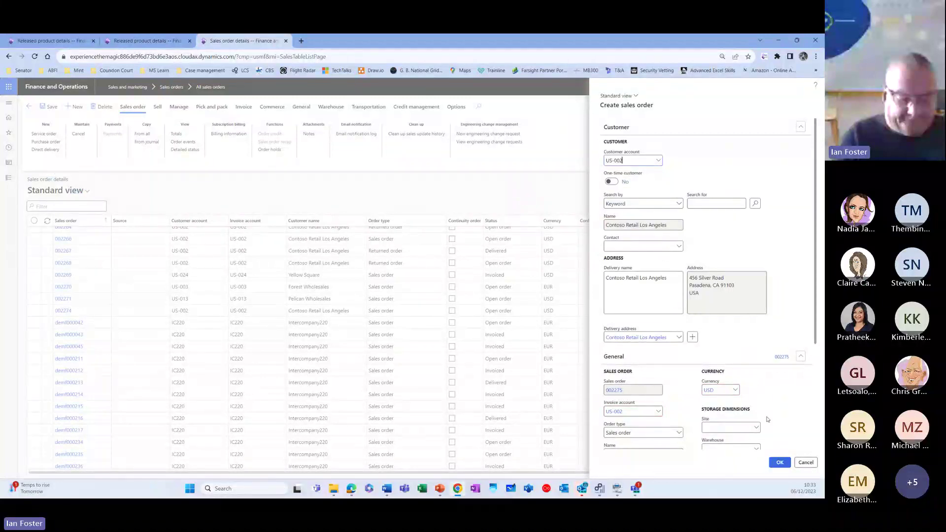
click(780, 464)
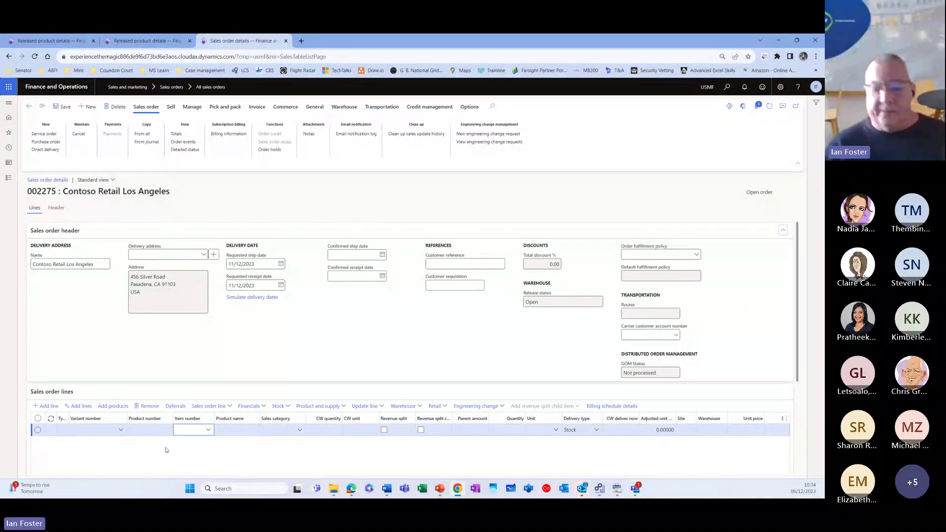
Step: Enter item WEB-001, High-end Speaker Set, on the first line of the new sales order
text(web)
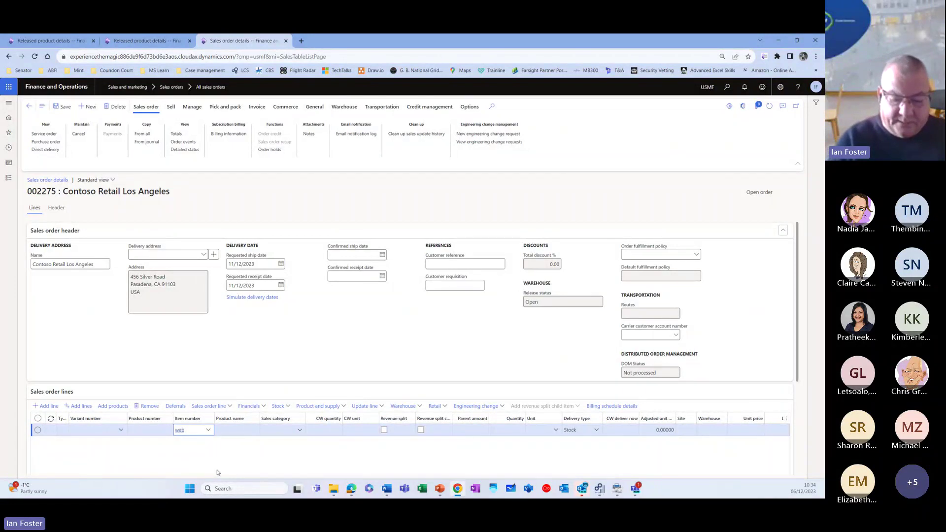
text(-001)
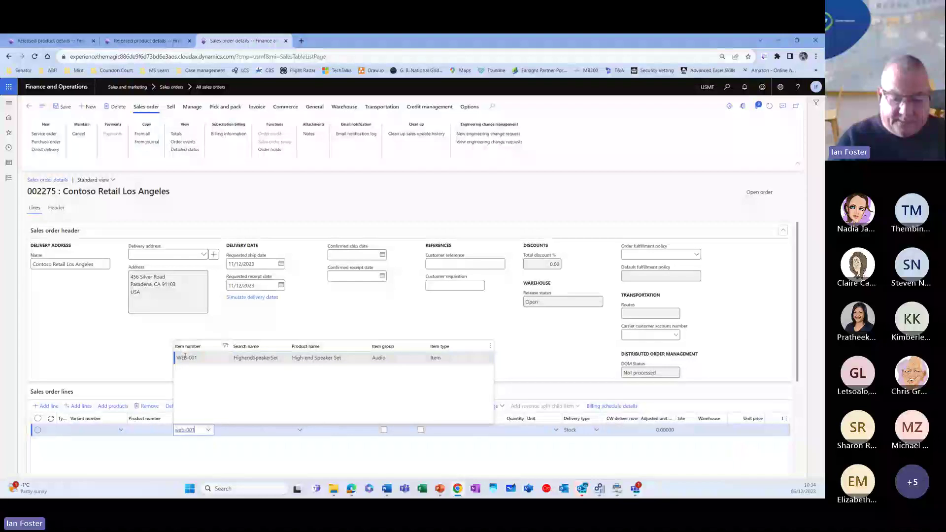
click(186, 358)
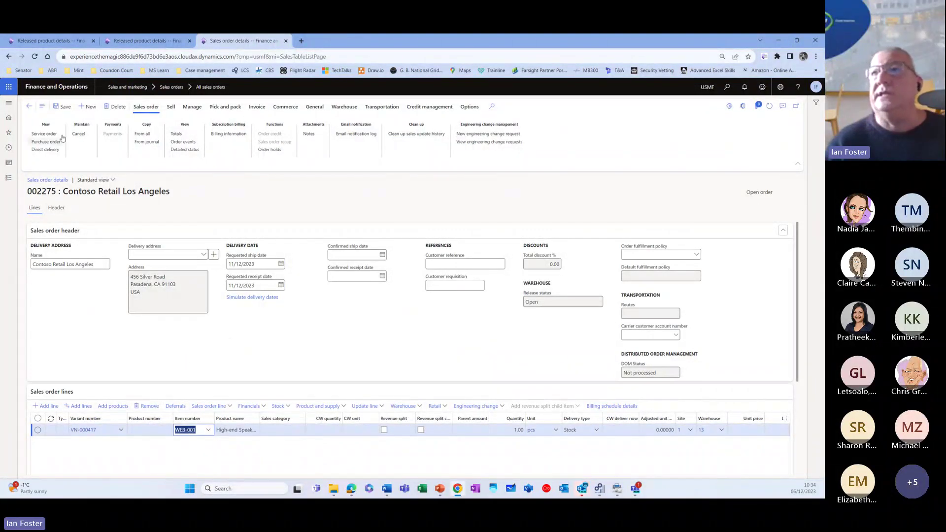
Step: Save the sales order with the WEB-001 line and confirm the order
click(65, 108)
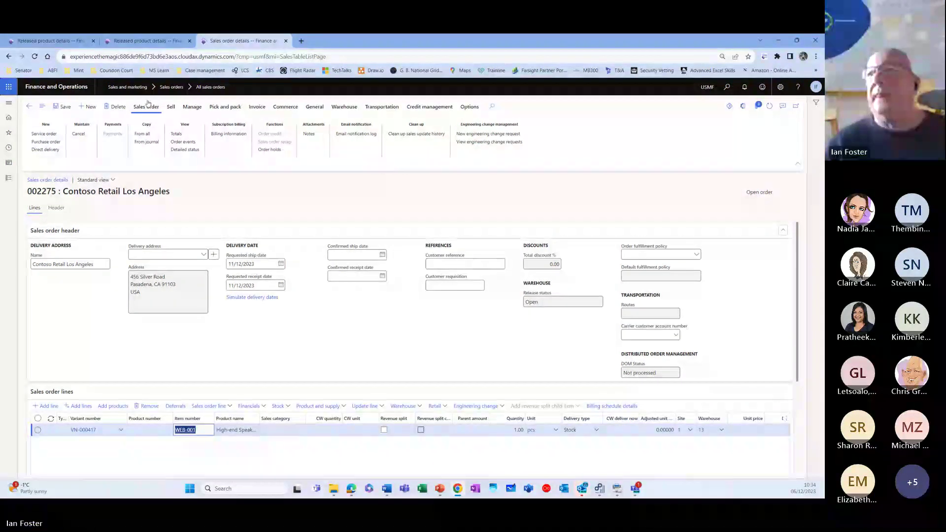
click(171, 107)
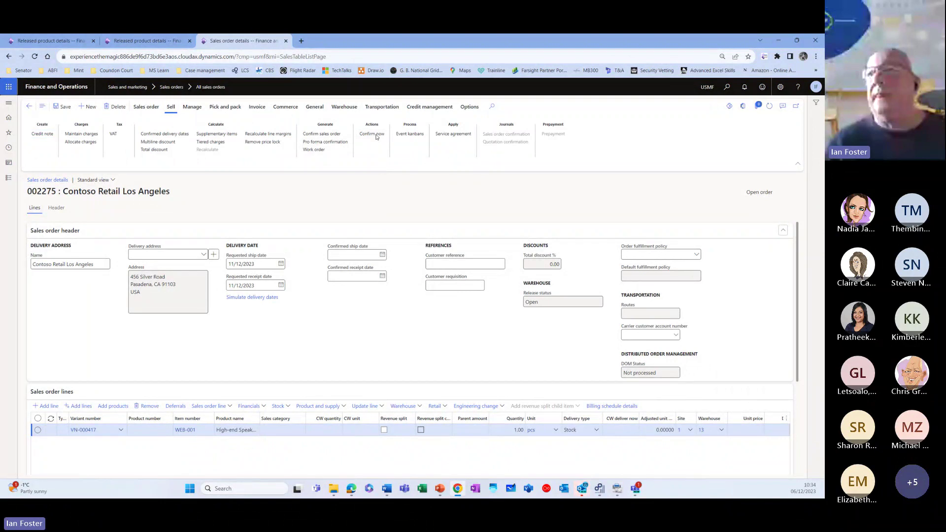
click(376, 135)
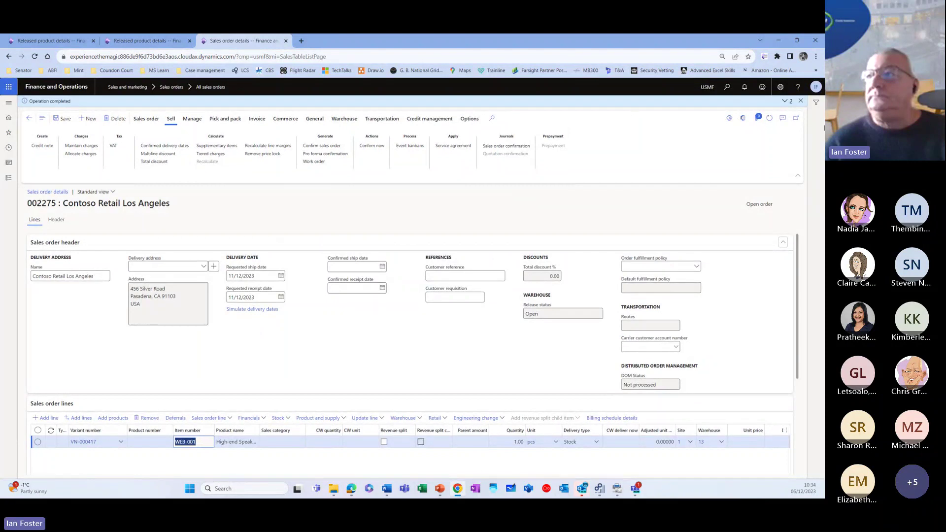
click(800, 101)
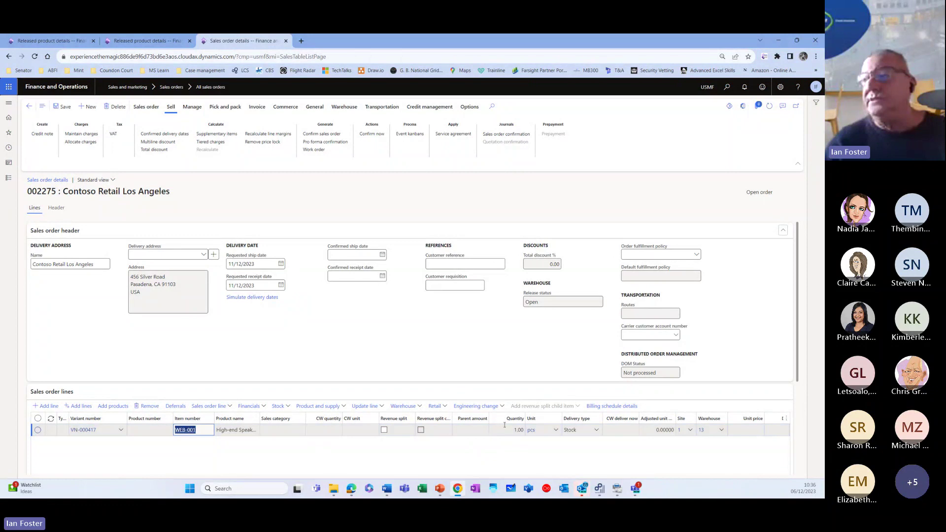
Step: Create a new engineering change request from the WEB-001 sales order line and title it "WEB-001 Customer CR"
click(502, 409)
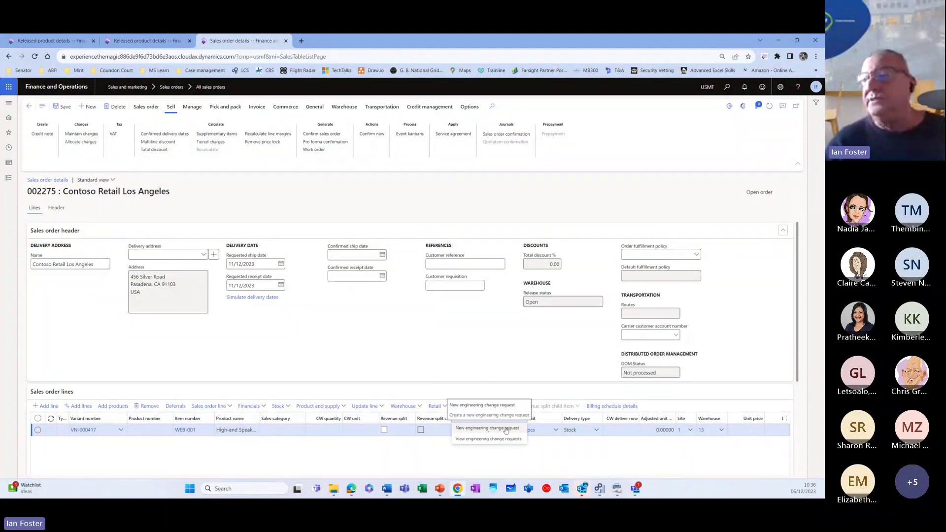
click(505, 428)
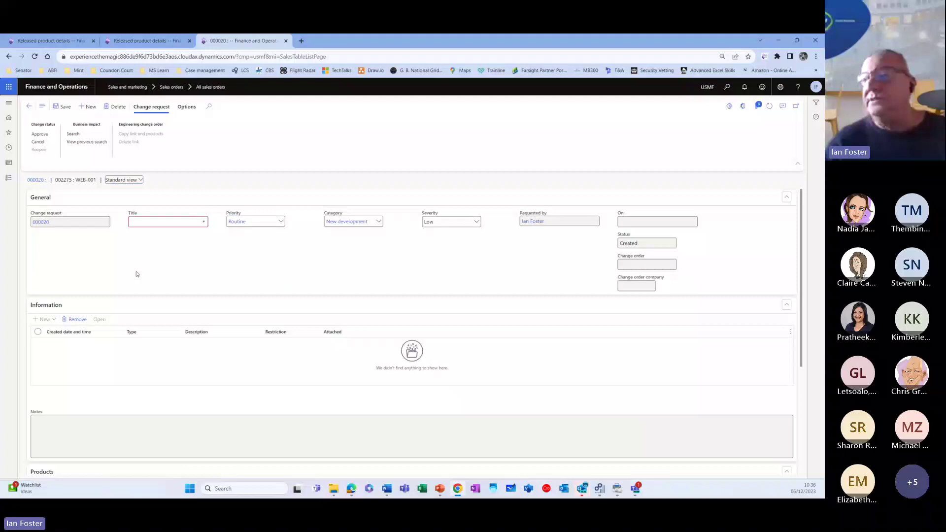
click(144, 222)
text(WEB-001 )
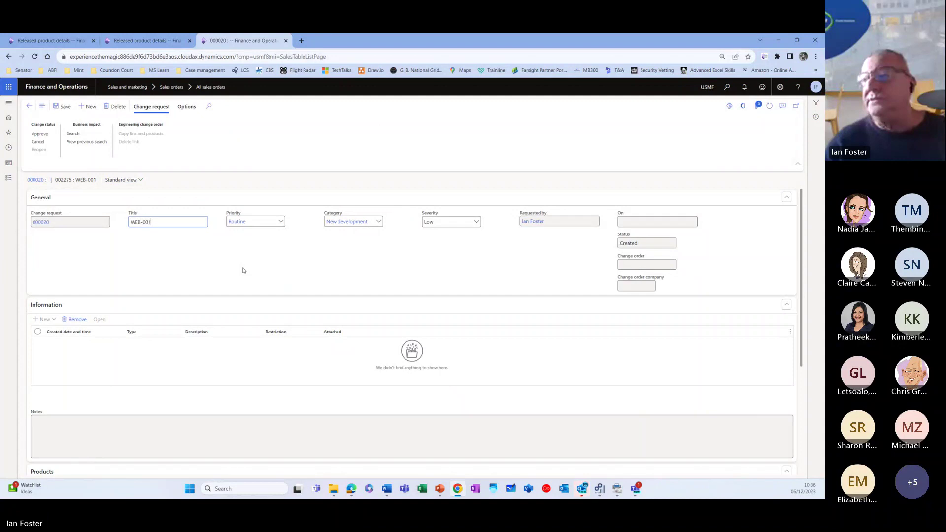
text(Custo)
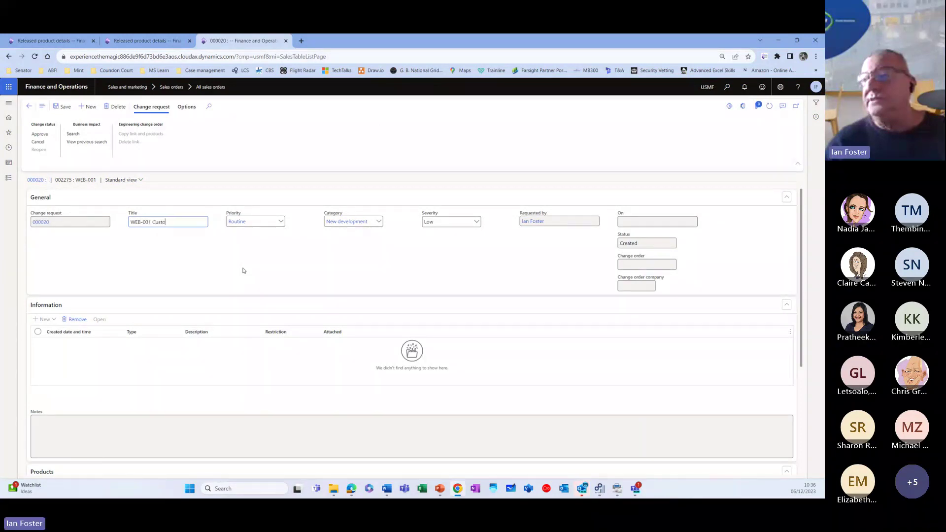
text(mer CR)
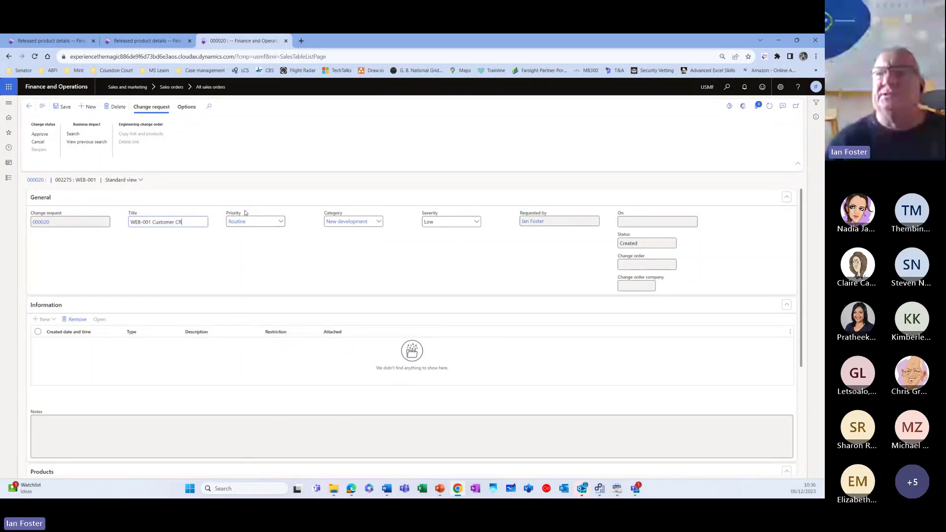
Step: Set the change request's priority to Routine, category to Change and severity to High
click(280, 221)
click(280, 221)
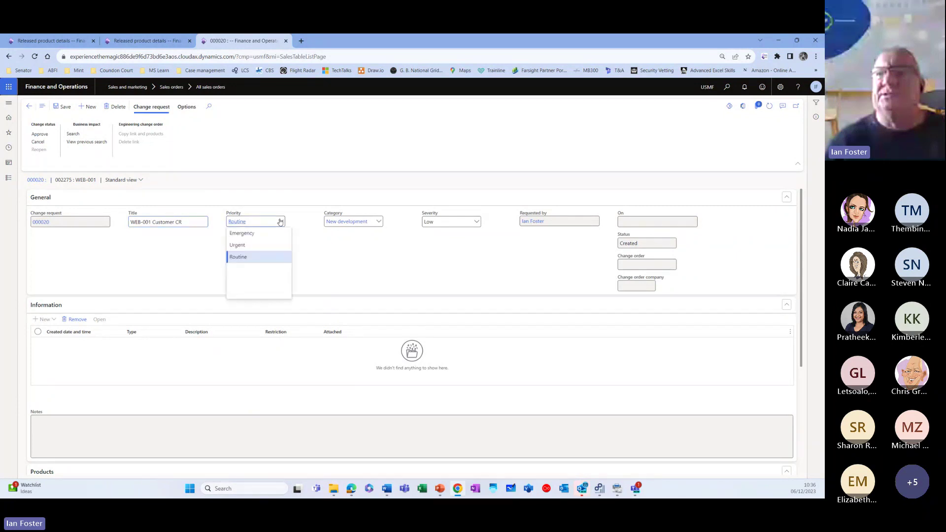
click(265, 255)
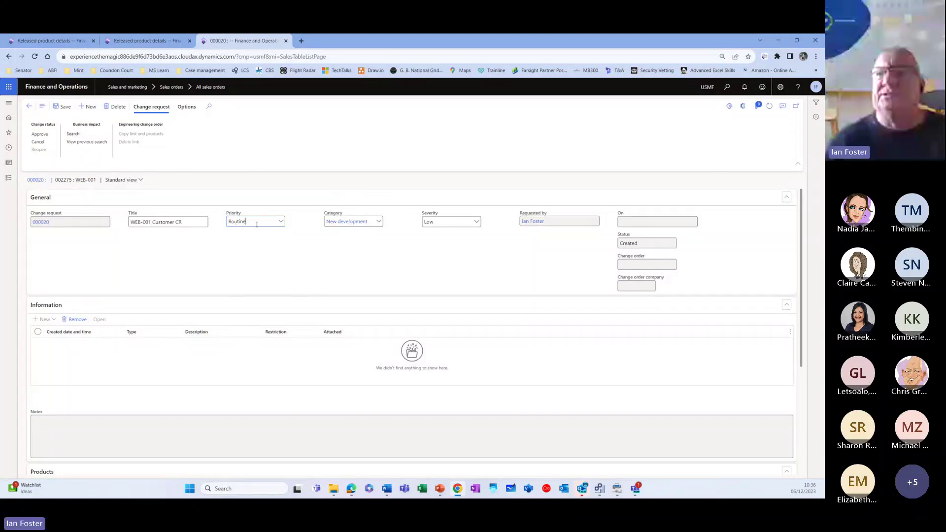
click(237, 221)
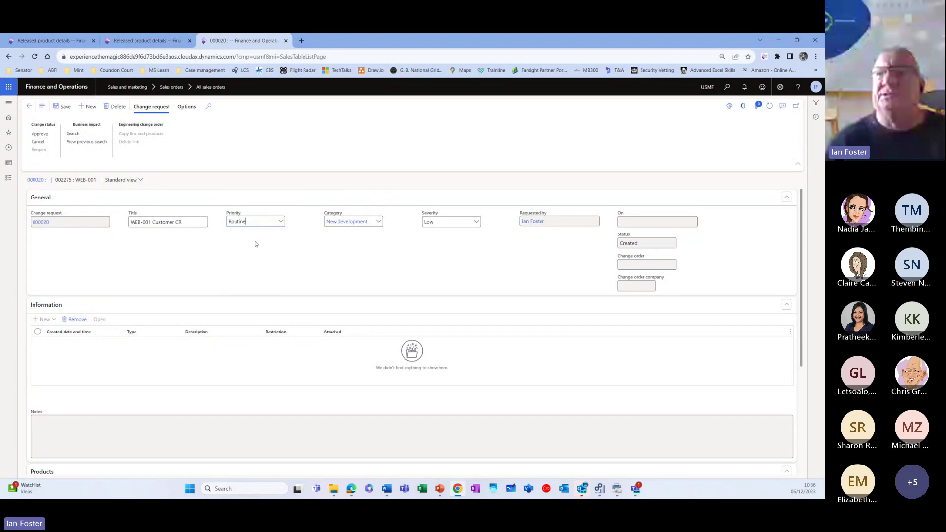
click(380, 223)
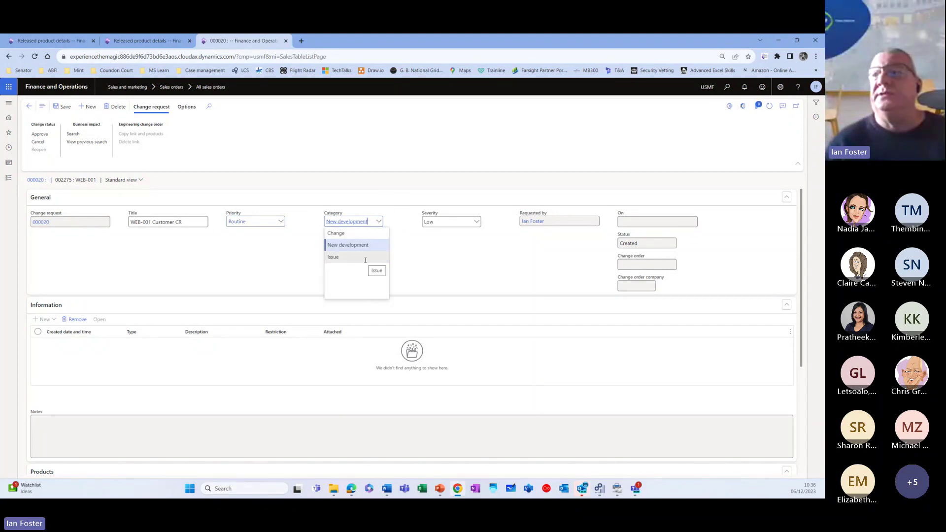
click(350, 233)
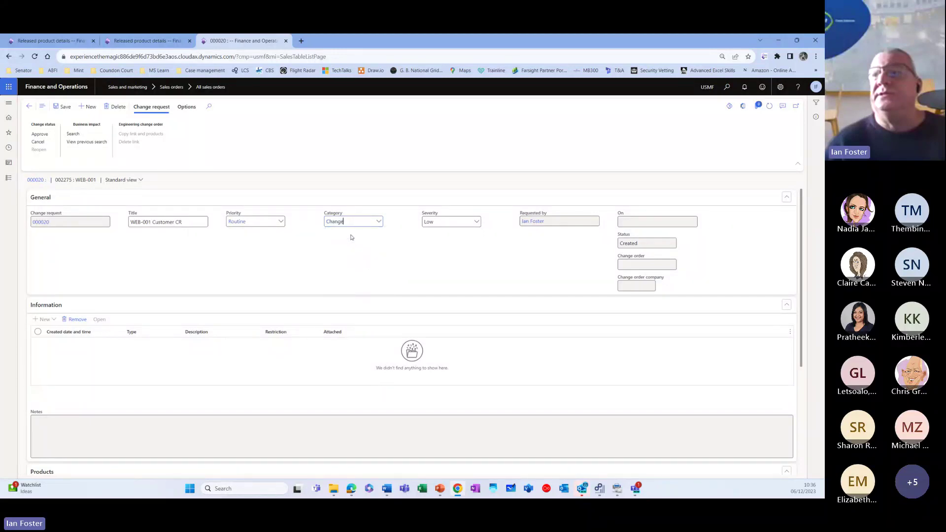
click(472, 223)
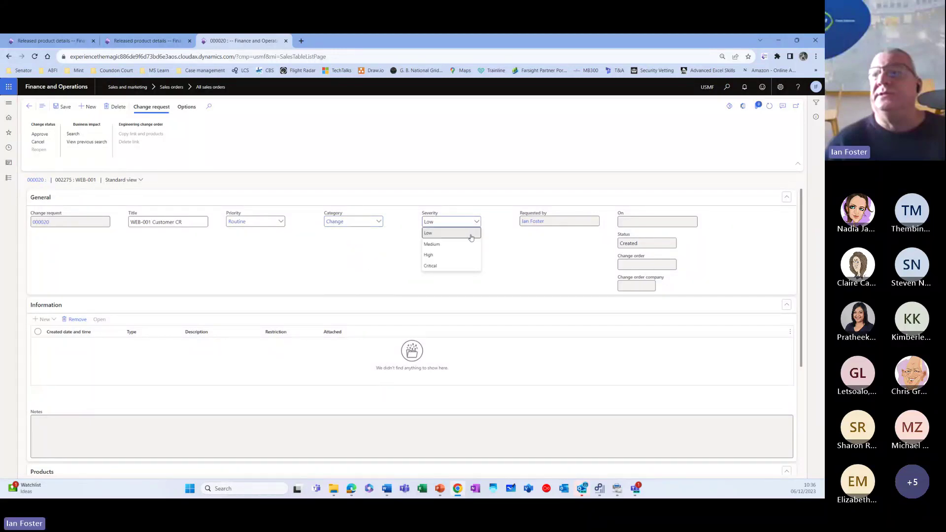
click(452, 257)
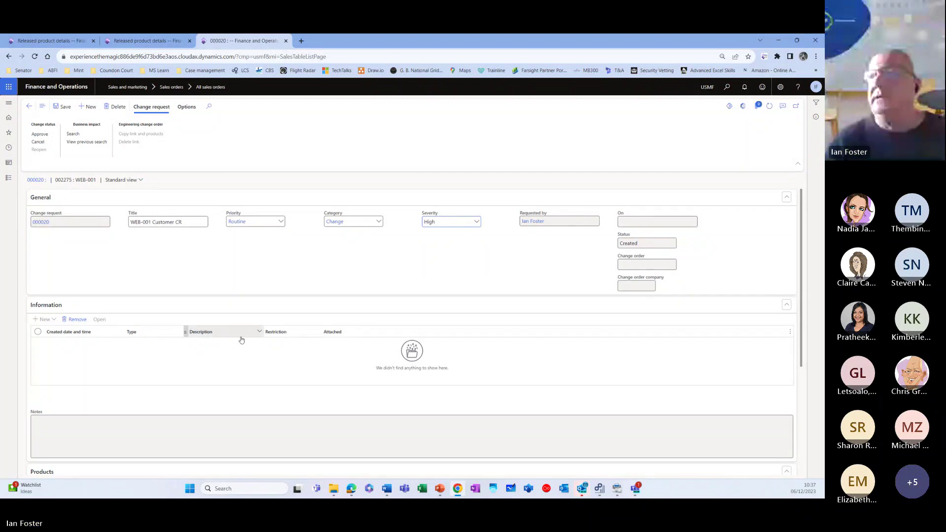
Step: Save the change request and examine its linked product and source sales order details
scroll(244, 335, down, 2)
scroll(244, 342, down, 2)
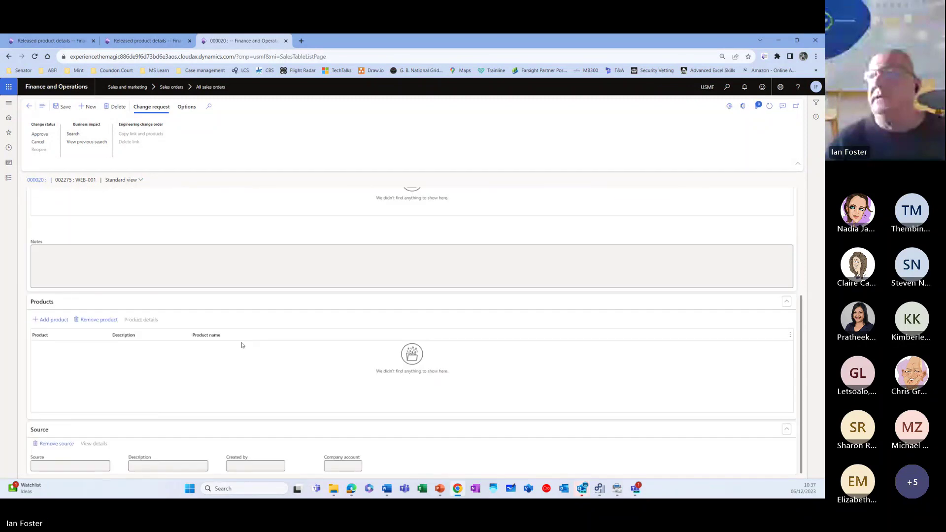
scroll(242, 344, up, 4)
scroll(243, 345, down, 4)
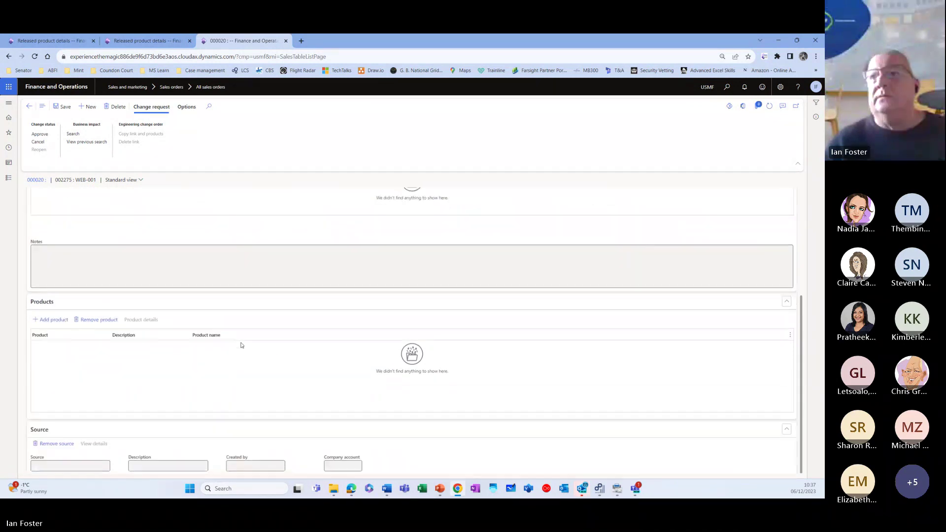
click(63, 111)
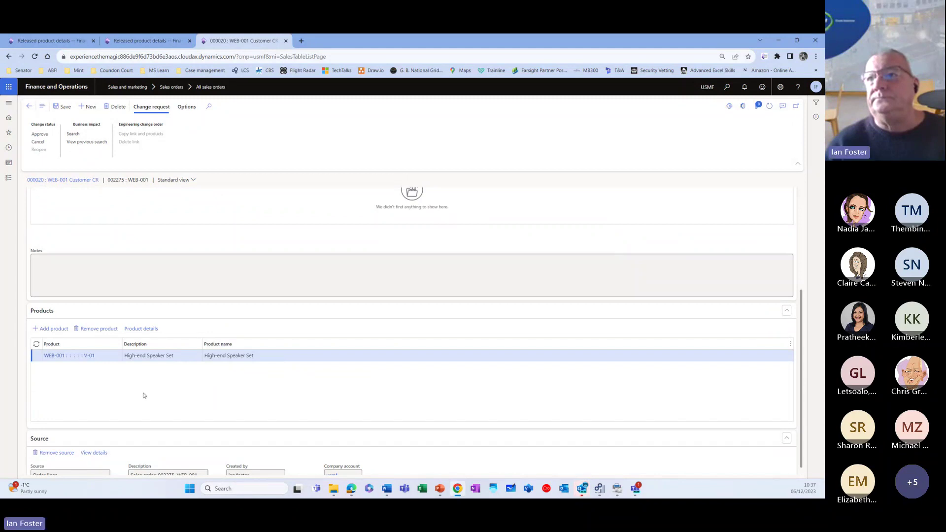
scroll(194, 235, up, 2)
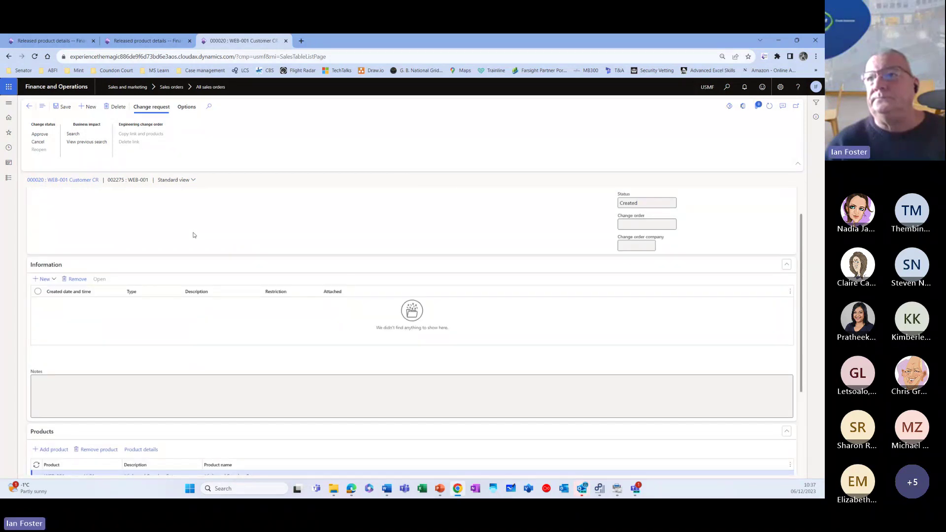
scroll(84, 383, down, 3)
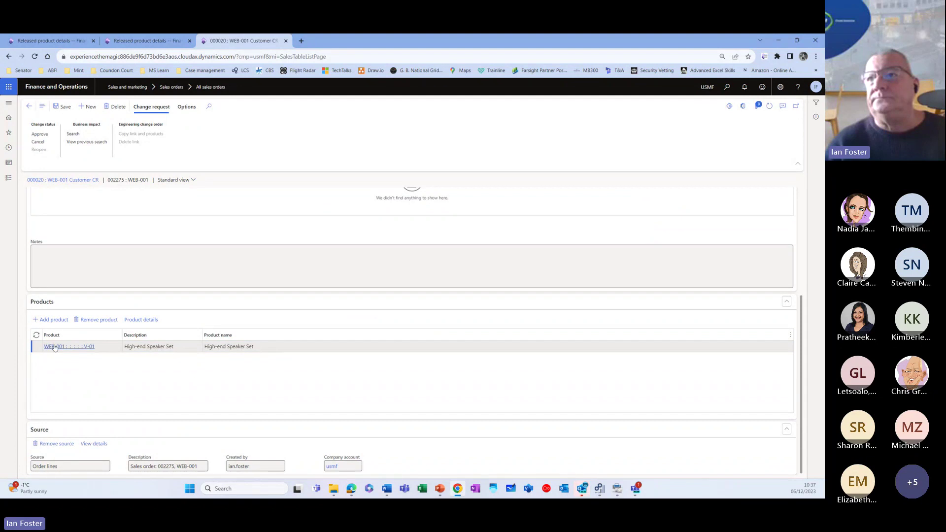
mouse_move(71, 348)
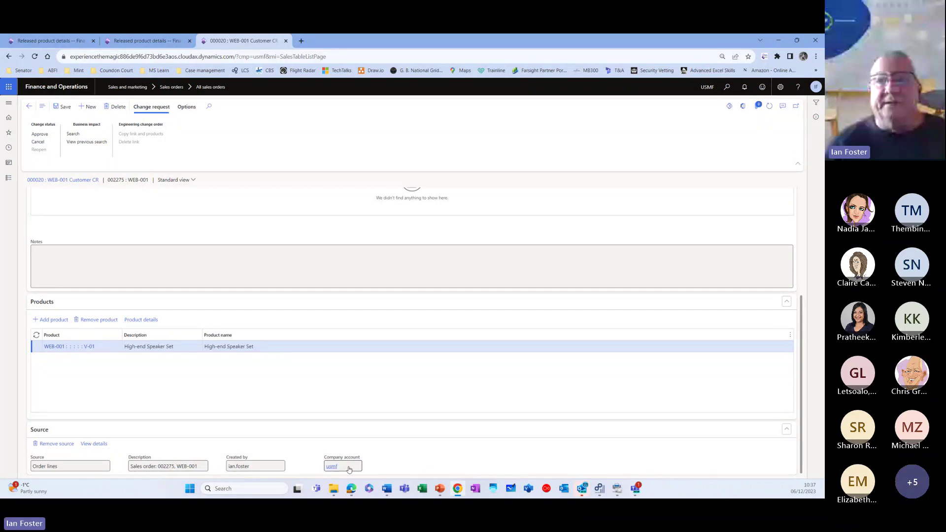
scroll(215, 429, up, 3)
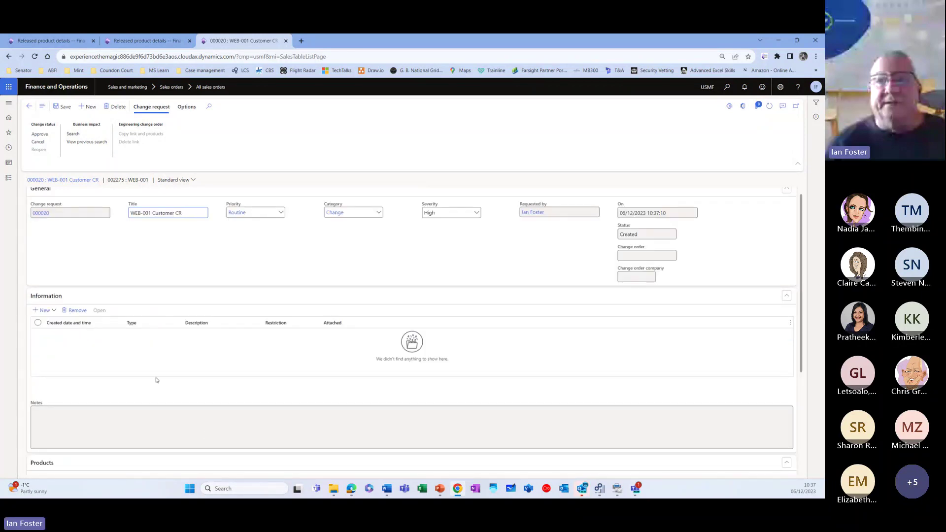
scroll(155, 382, down, 3)
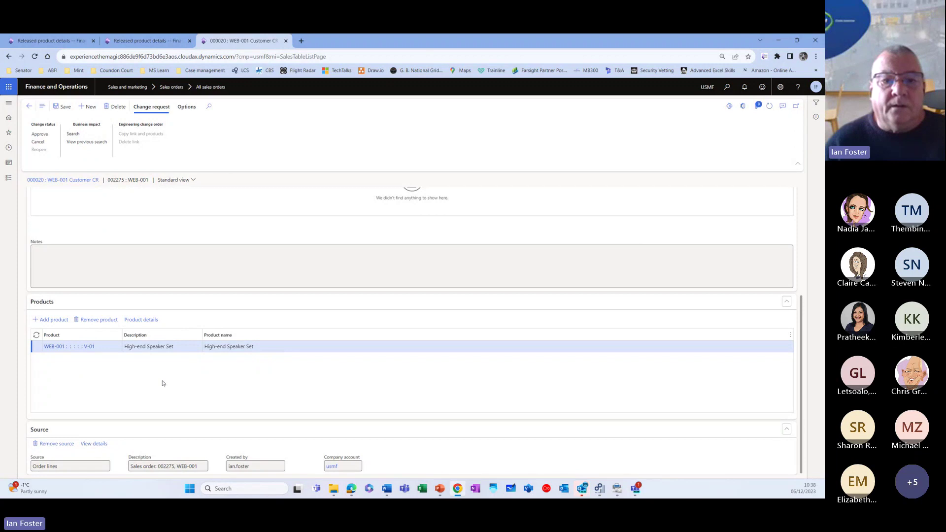
scroll(49, 345, up, 3)
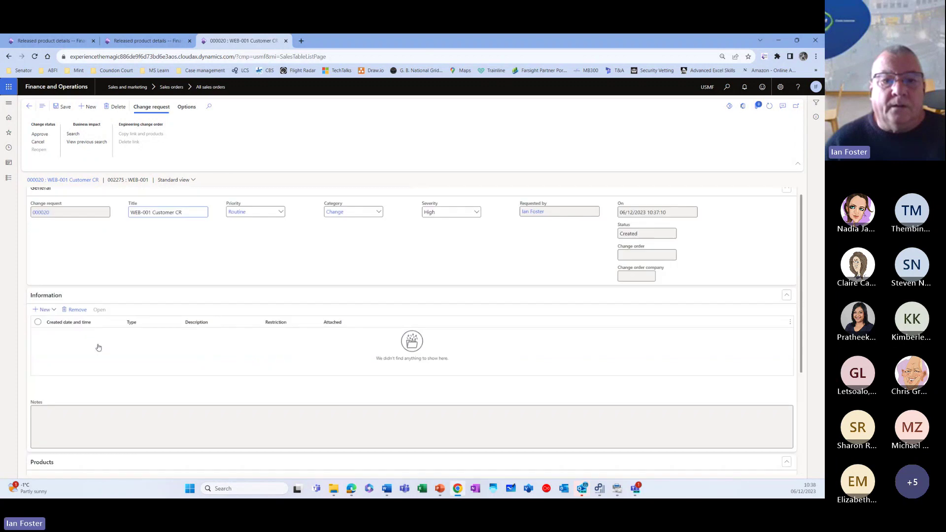
Step: Add an information entry of type Note to the change request with the description "WEB-001 Customer CR"
click(55, 310)
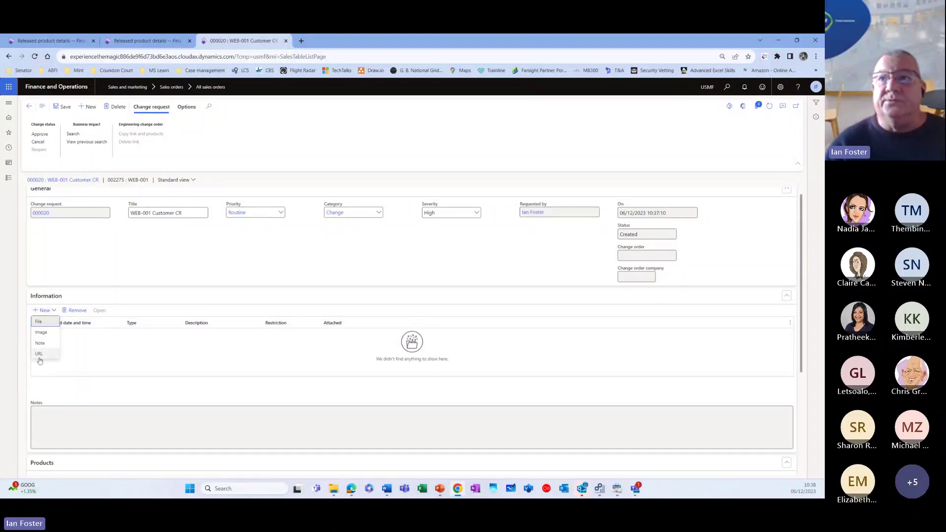
click(40, 342)
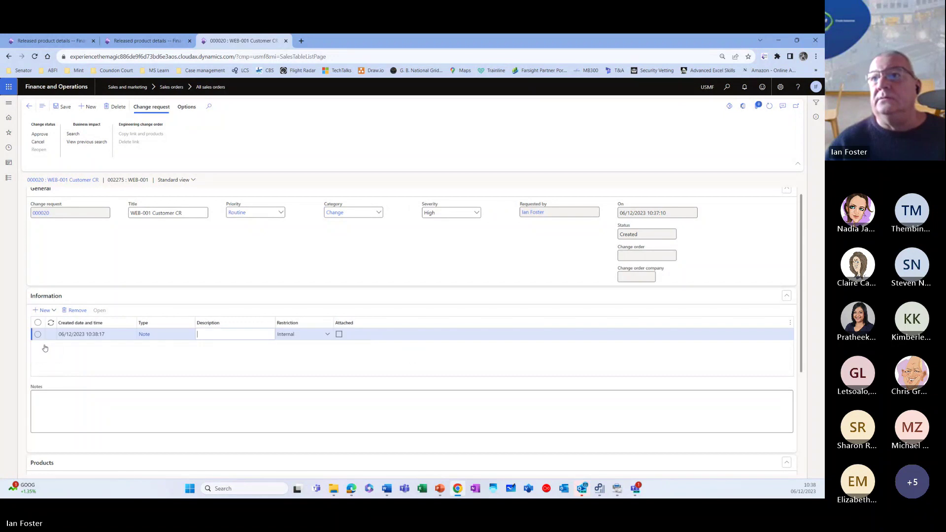
click(231, 335)
text(WE)
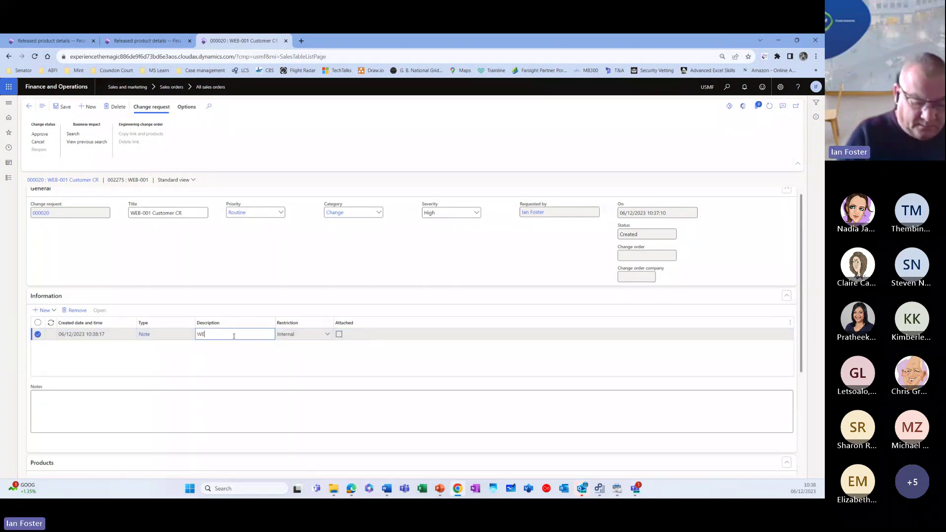
text(B-001)
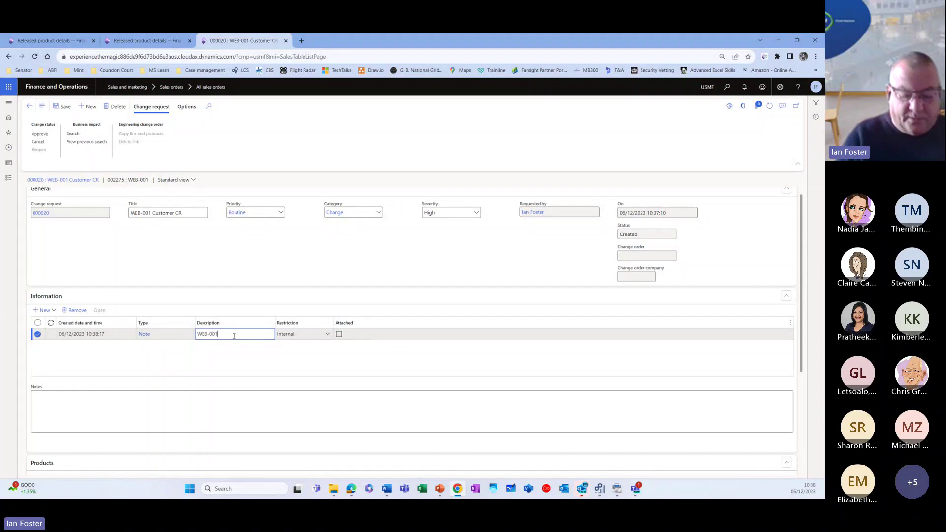
text( Cus)
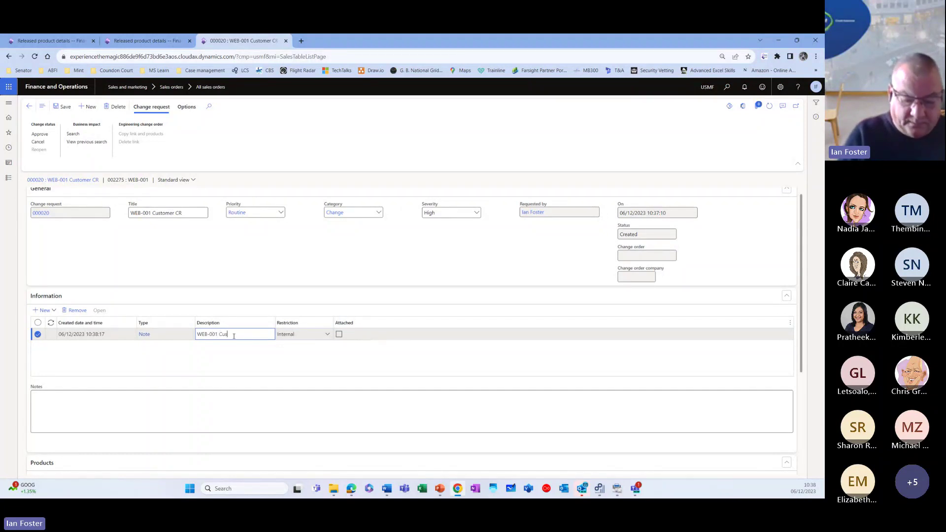
text(tomer CR)
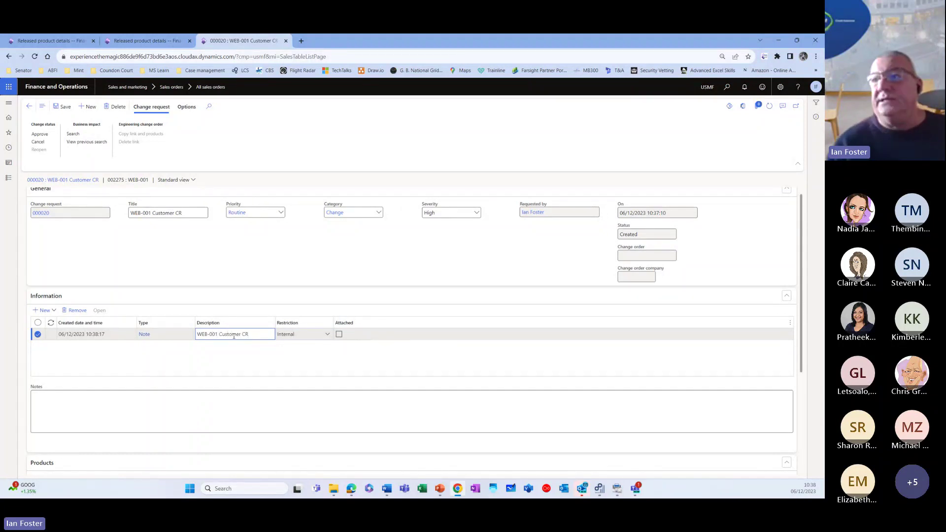
click(74, 401)
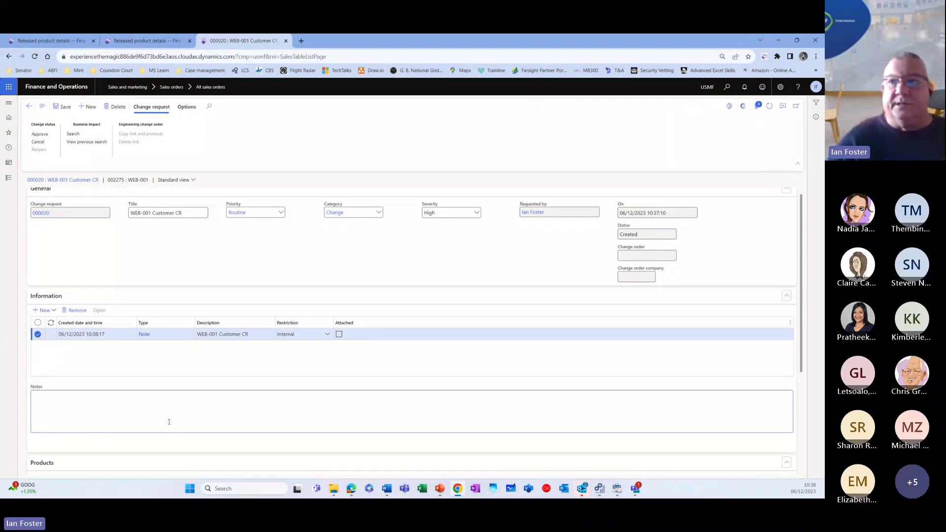
text(This)
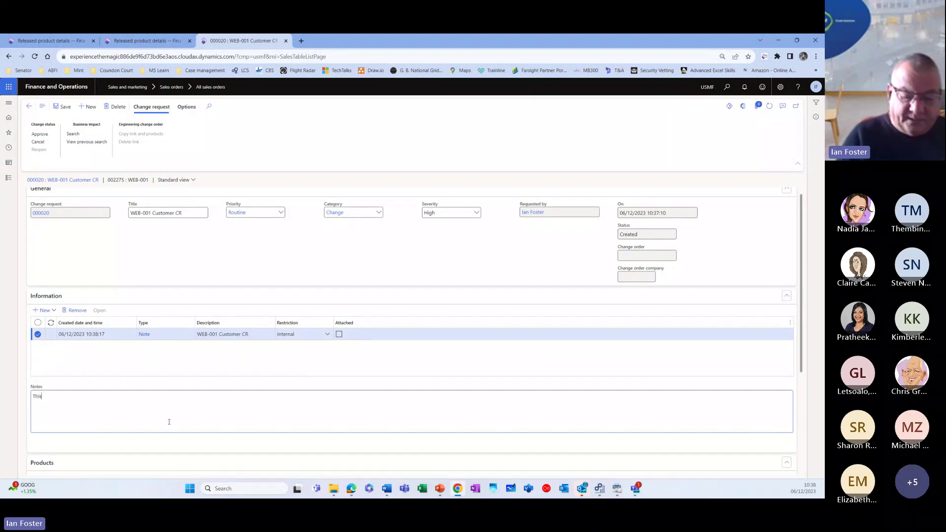
text( is a test)
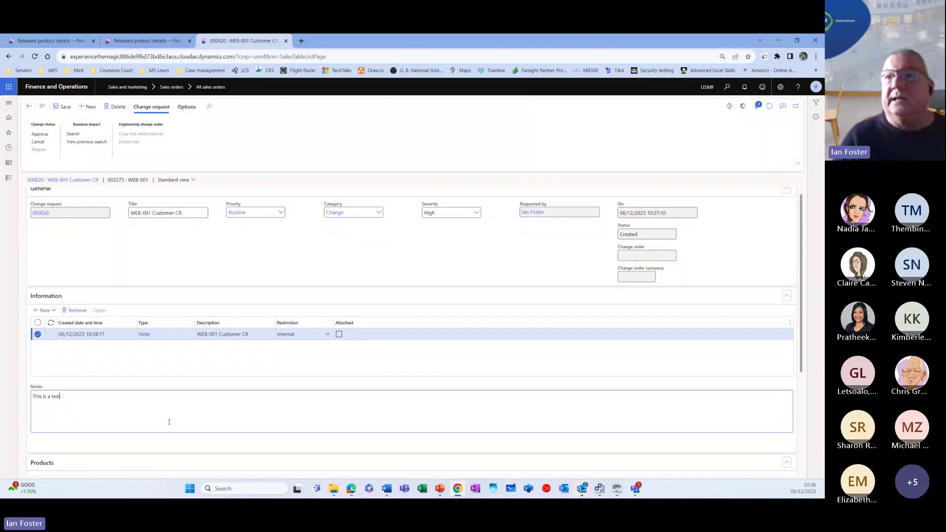
key(BackSpace)
key(BackSpace)
key(BackSpace)
key(BackSpace)
key(BackSpace)
key(BackSpace)
key(BackSpace)
key(BackSpace)
key(BackSpace)
key(BackSpace)
key(BackSpace)
key(BackSpace)
key(BackSpace)
key(BackSpace)
key(BackSpace)
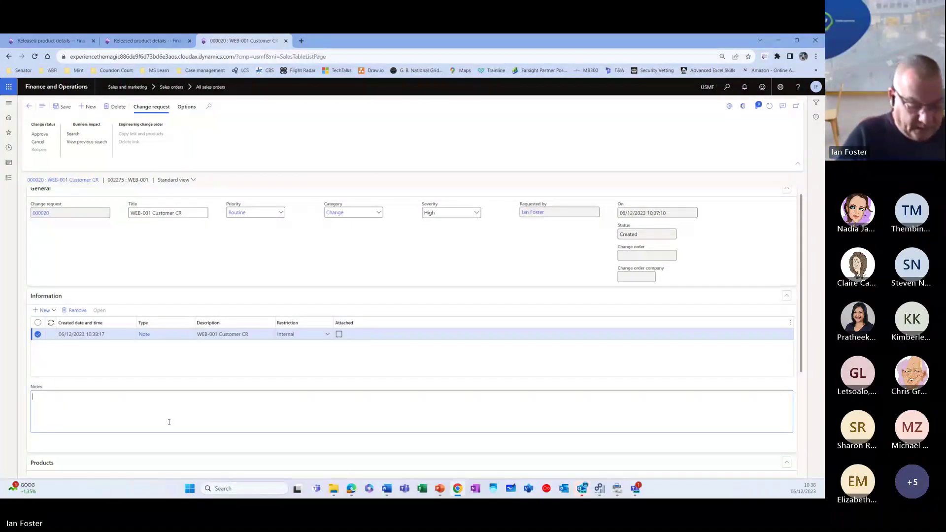
Step: Enter the note "Customer has evaluated the product and is suggesting that item D0003 should be removed from the BOM." and save the change request
text(Custo)
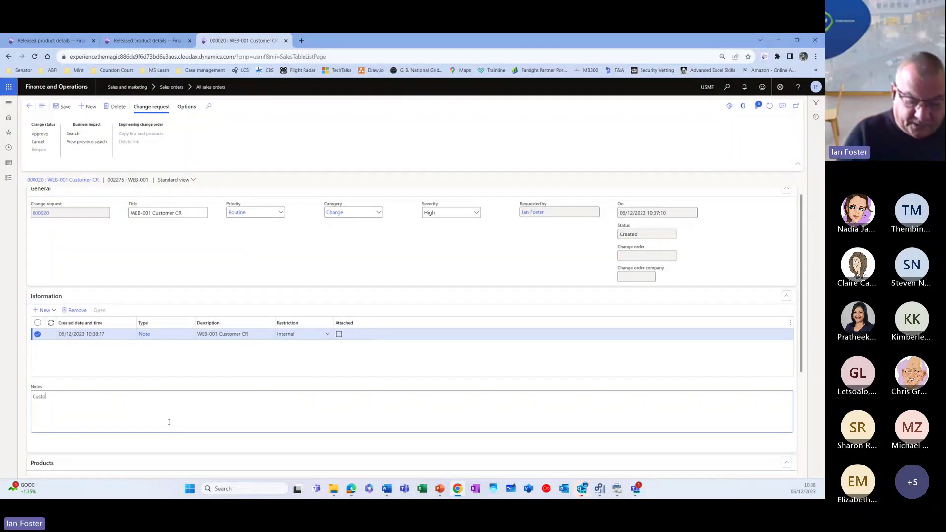
text(mer has )
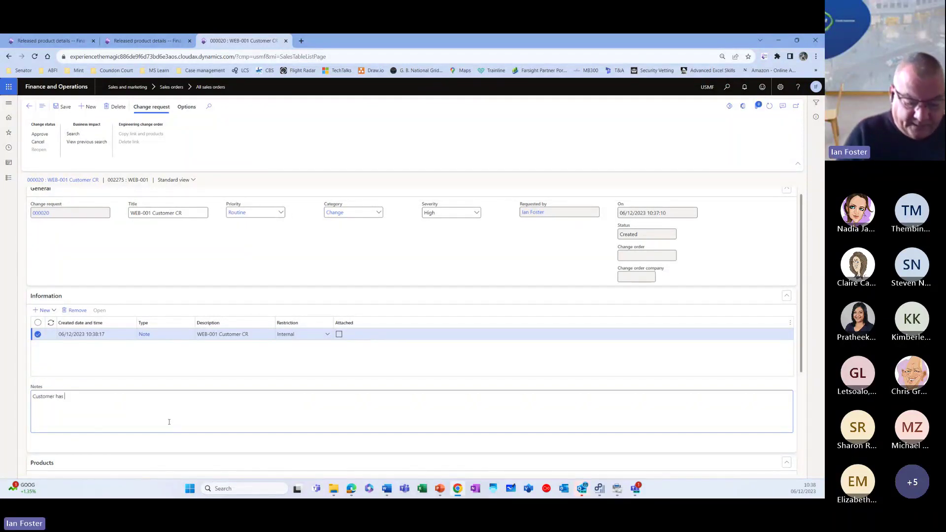
text(eval)
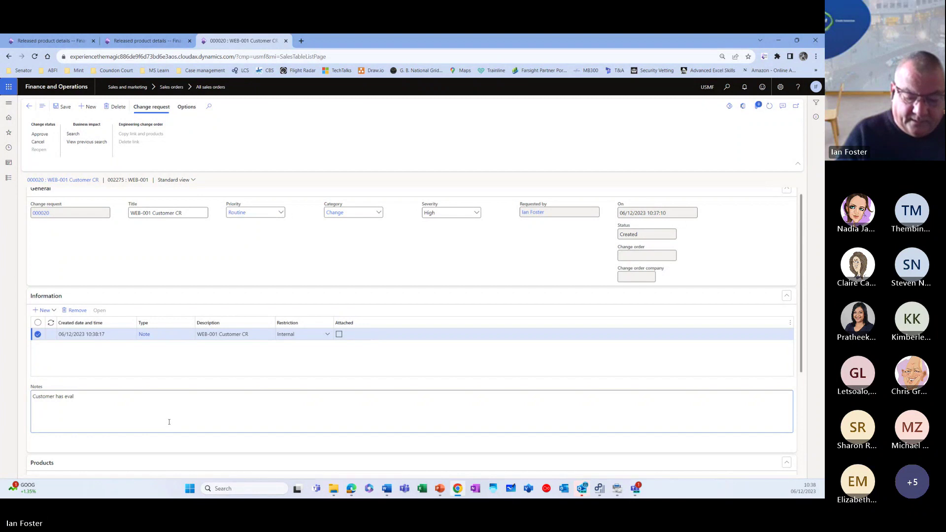
text(uated the)
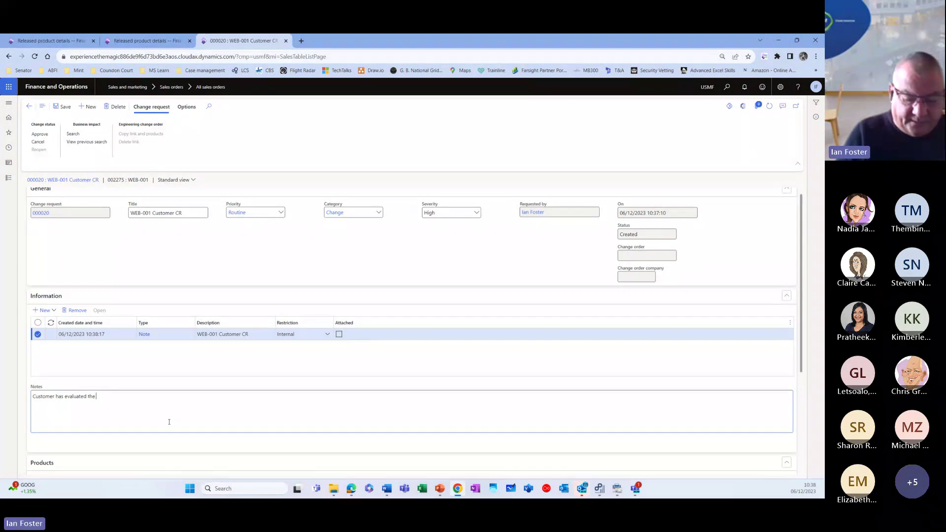
text( produc)
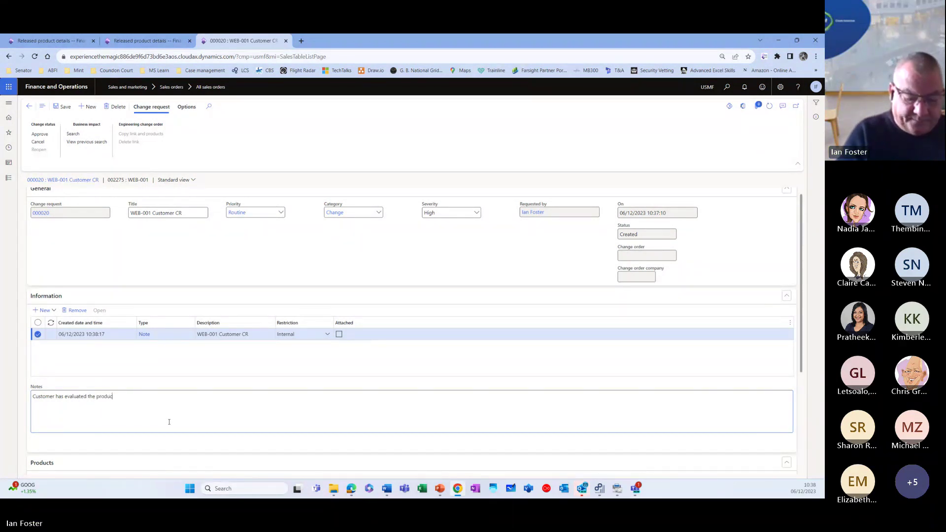
text(t and is su)
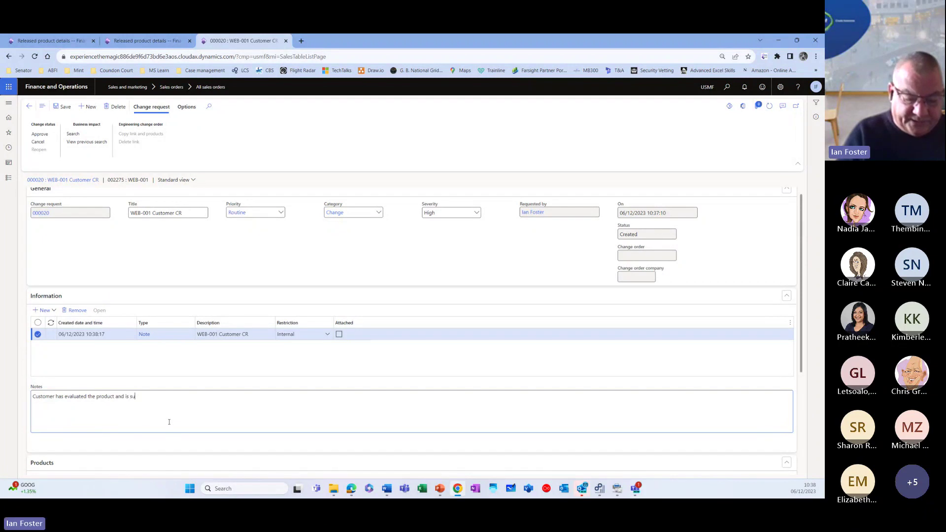
text(ggesting that)
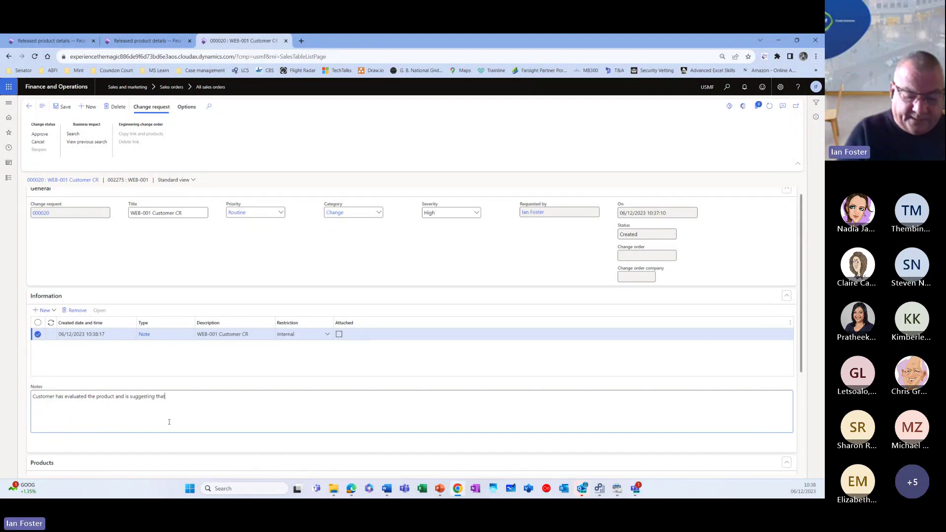
text( item )
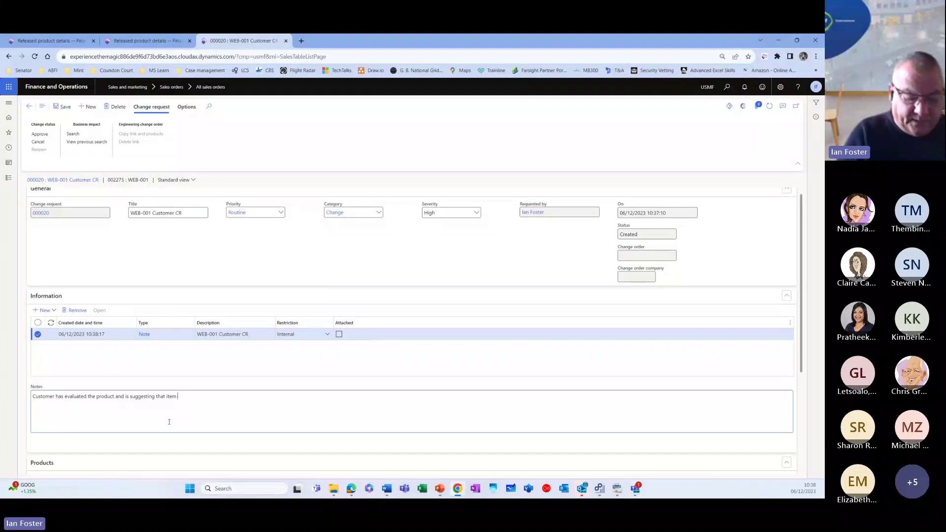
text(D000)
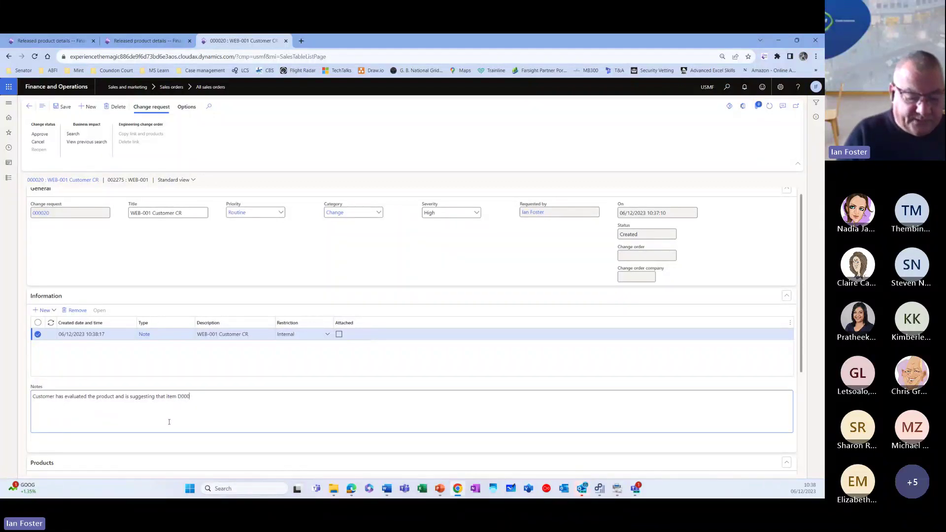
text(3)
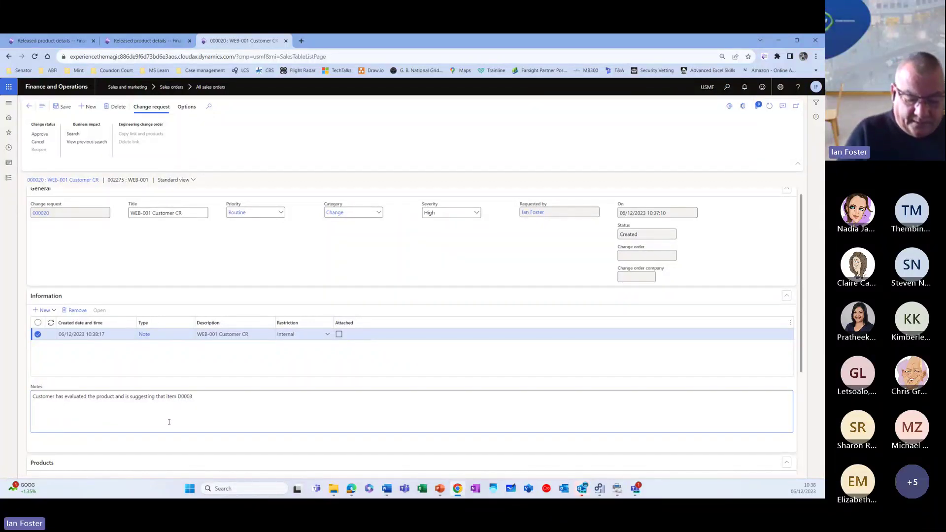
text( should be)
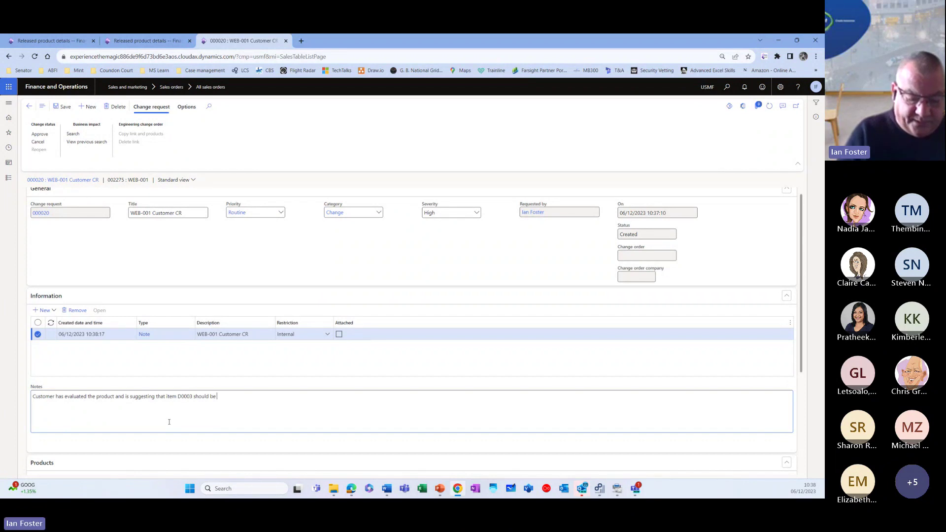
text( removed f)
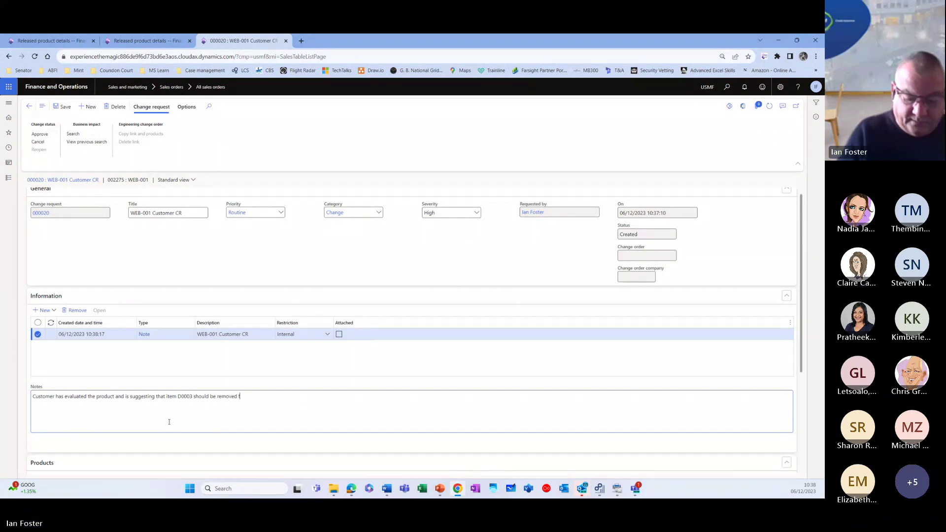
text(rom the BOM)
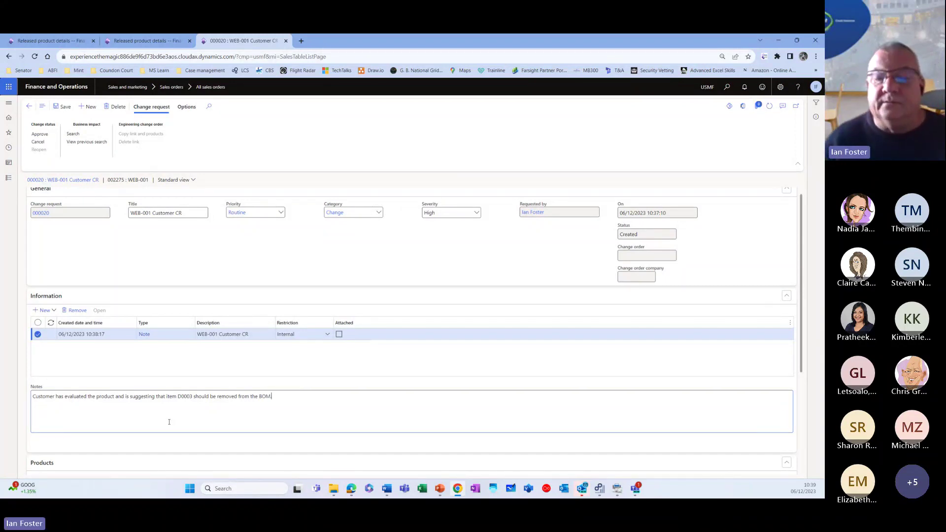
text(.)
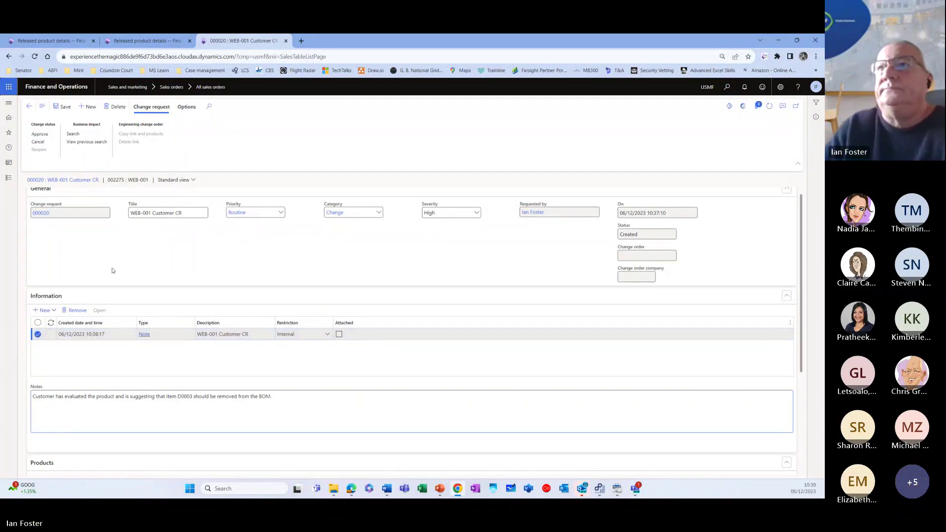
click(64, 107)
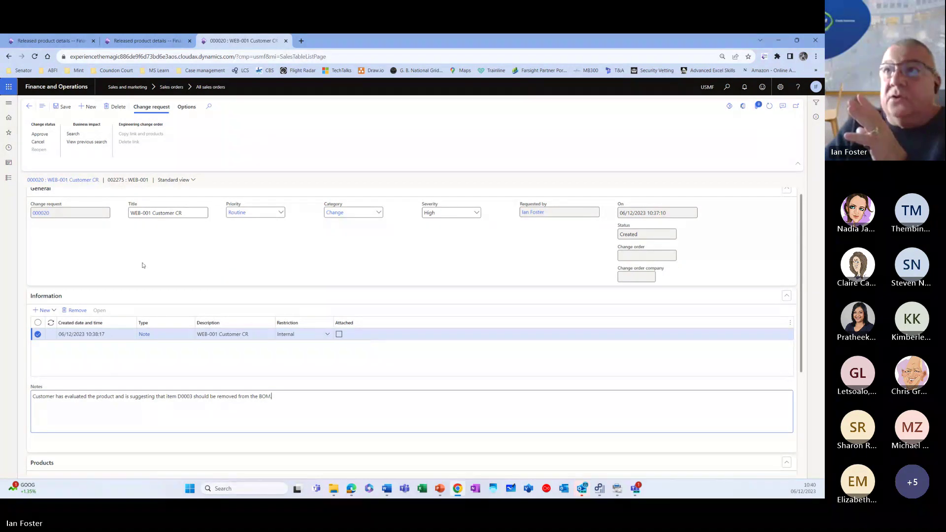
Step: Open the WEB-001 Customer CR record from the engineering change requests list in Engineering change management and approve it
click(29, 106)
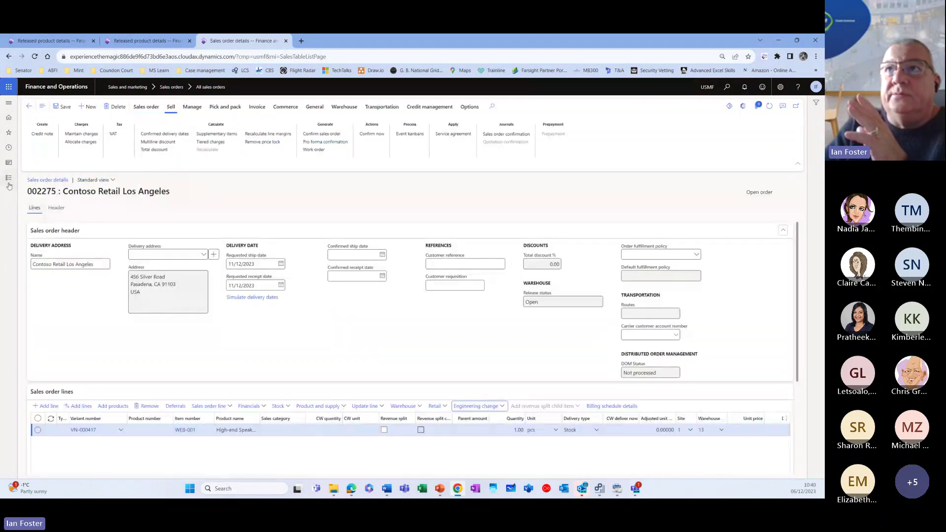
click(8, 178)
click(41, 360)
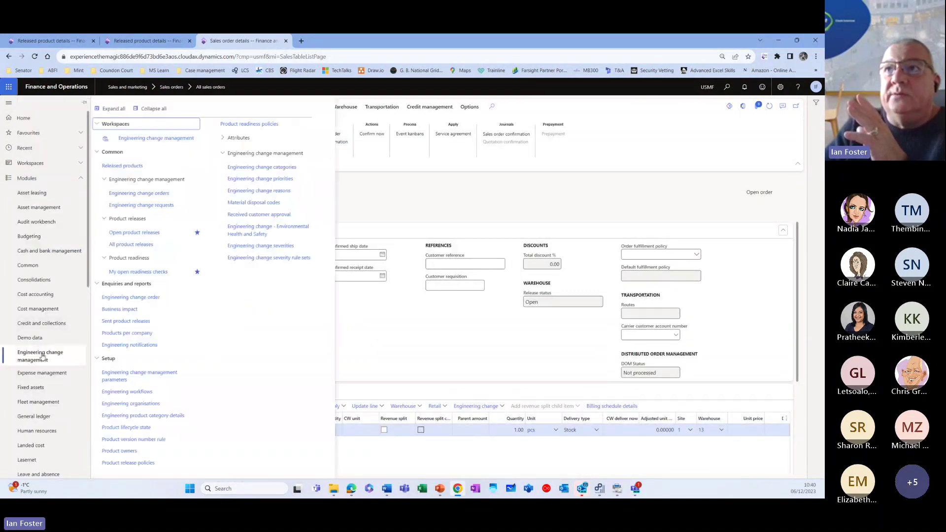
click(139, 205)
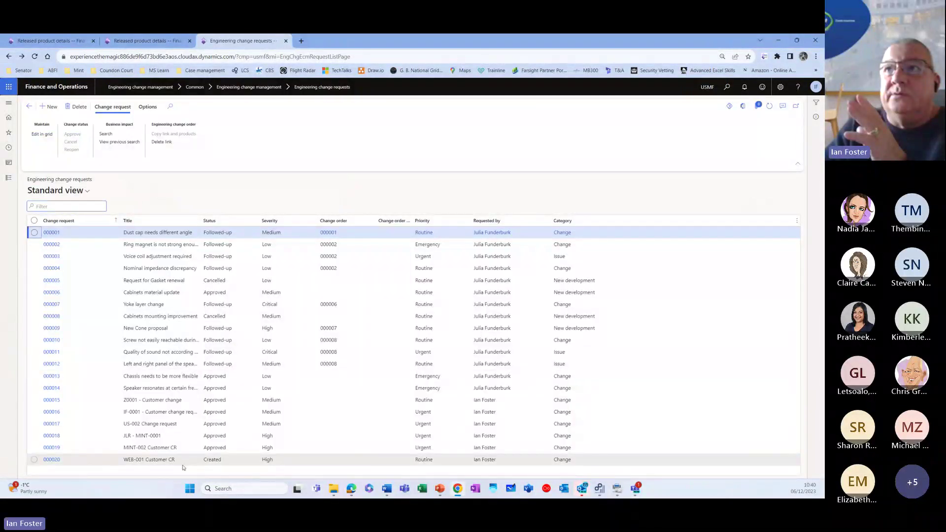
click(34, 459)
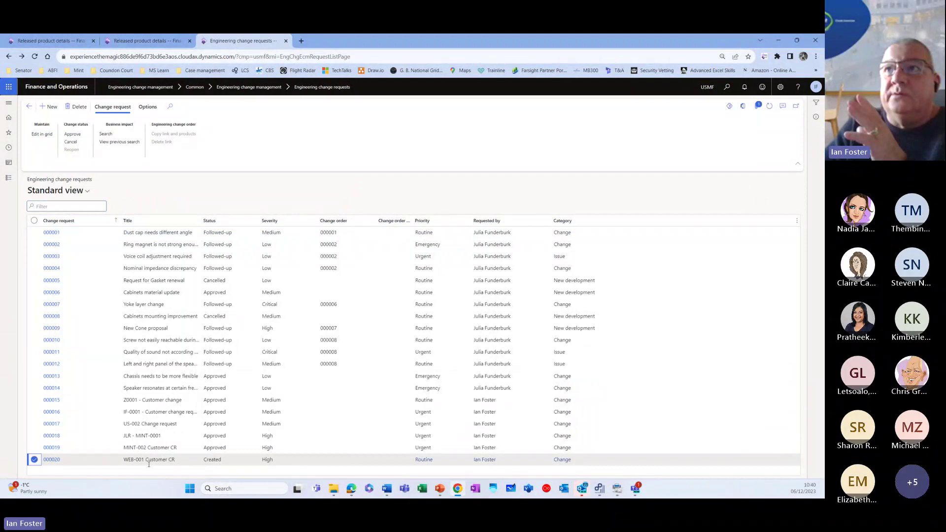
click(51, 460)
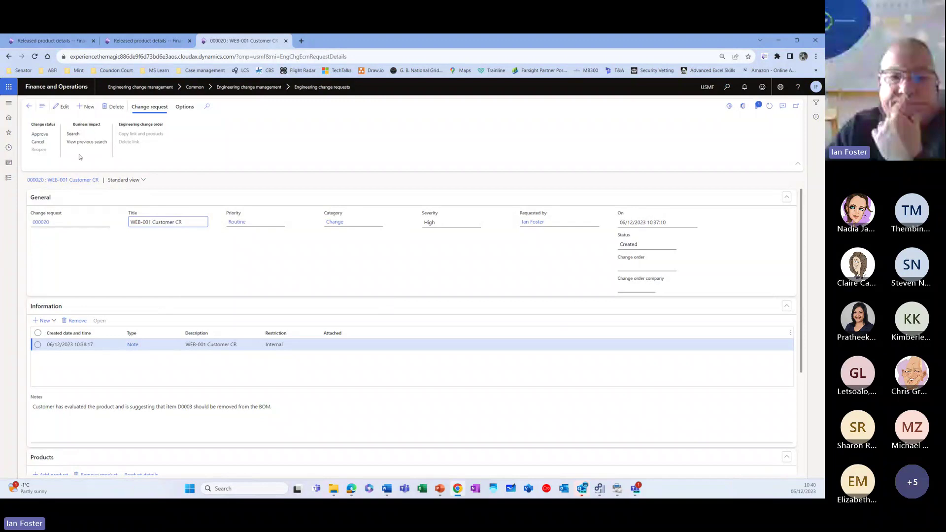
click(41, 134)
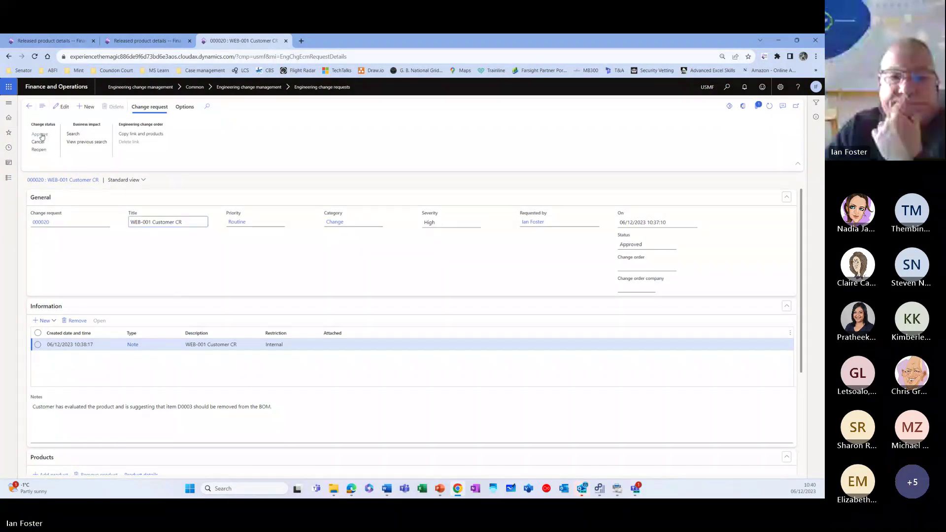
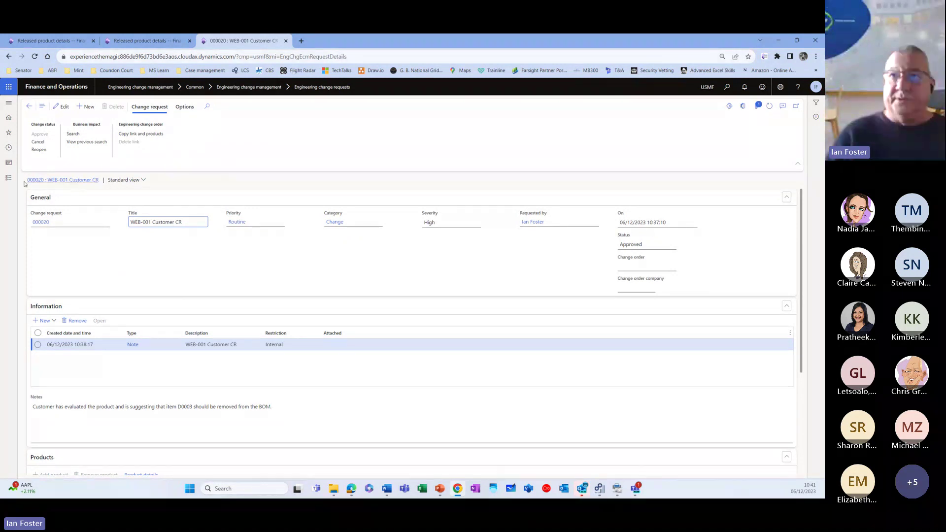
Step: Create an engineering change order in USMF titled "WEB-001 Customer CR" with category Change and priority Routine
click(9, 178)
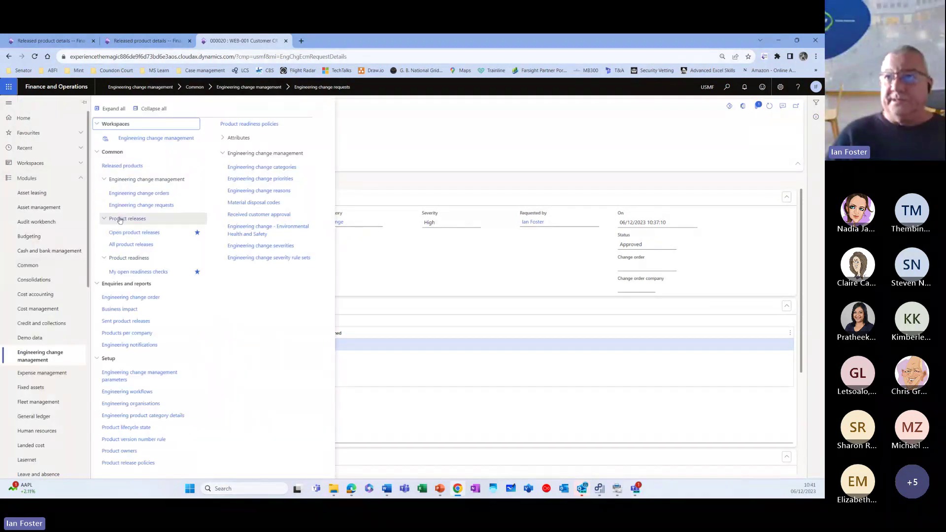
click(141, 194)
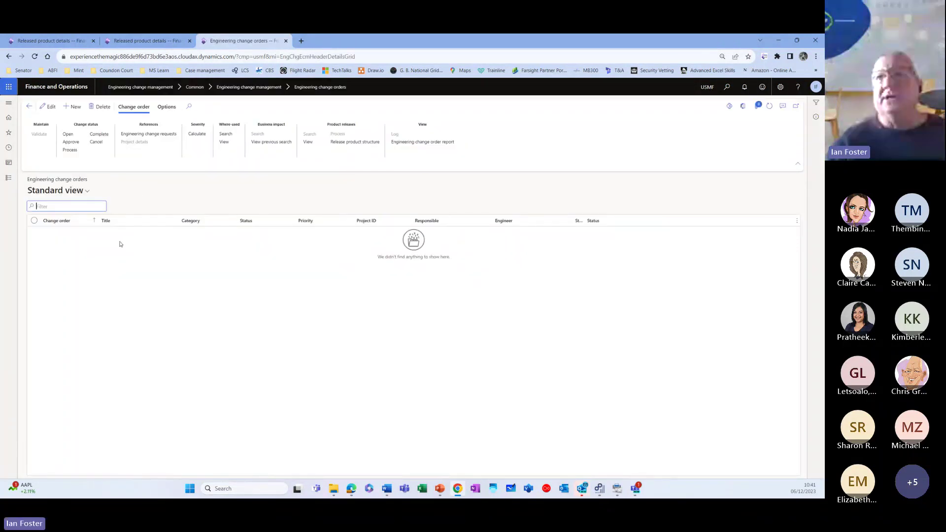
click(75, 108)
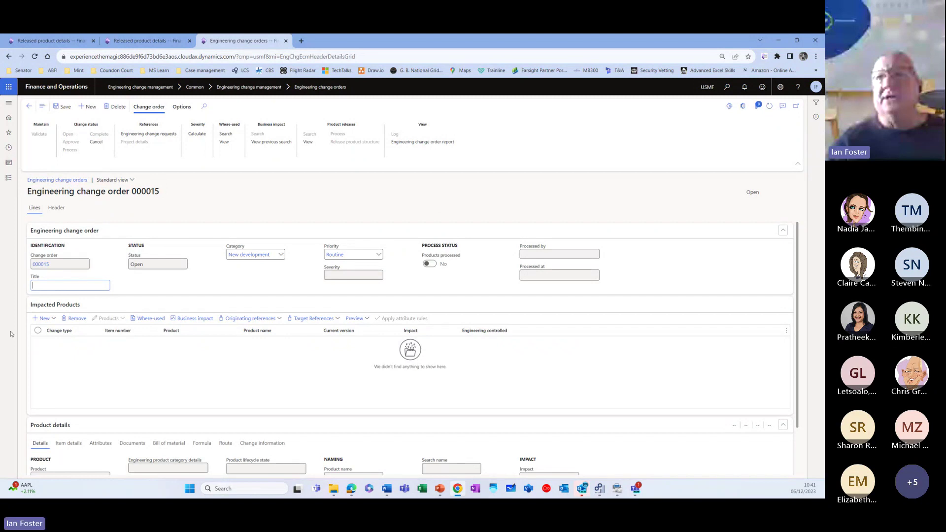
text(W)
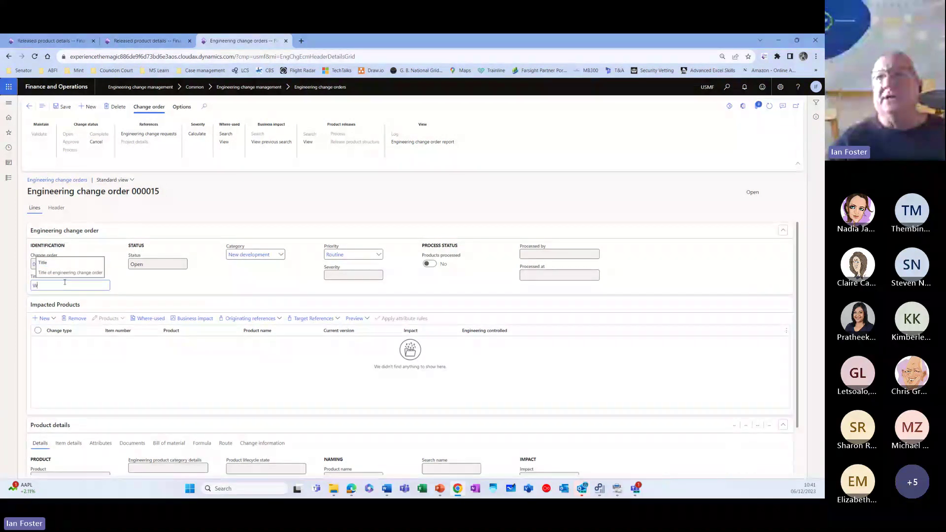
text(EB-001 Customer CR)
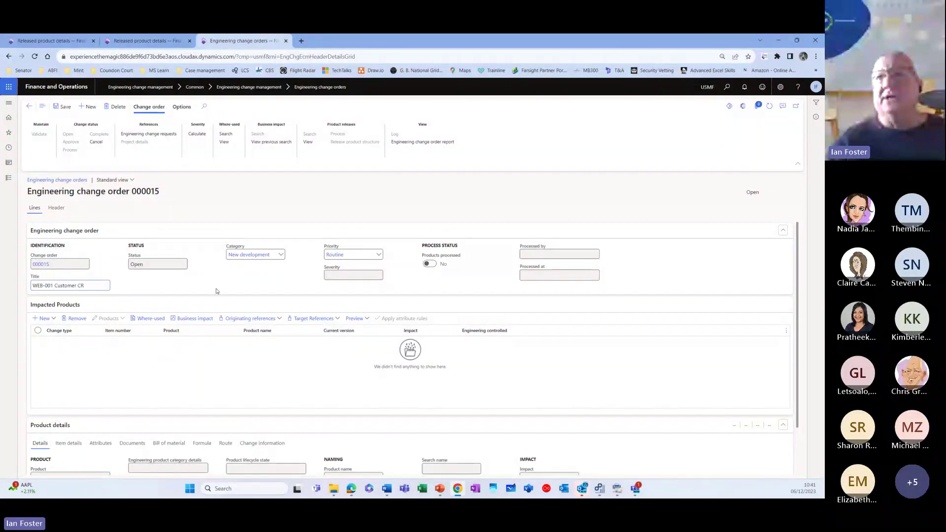
click(281, 255)
click(261, 268)
click(379, 255)
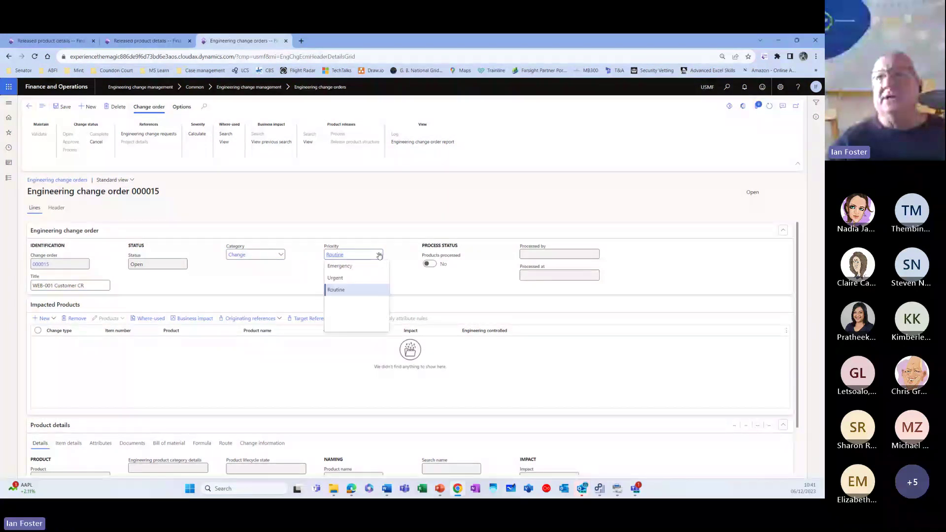
click(378, 255)
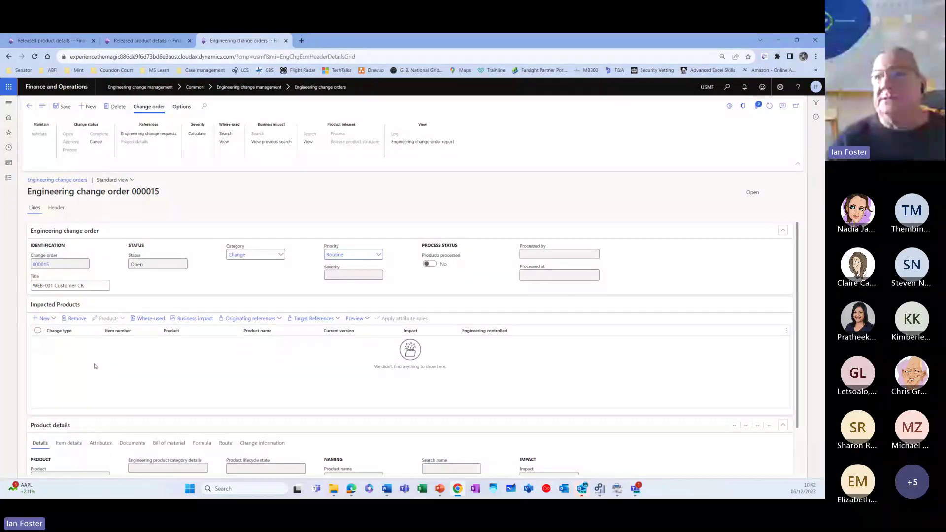
Step: Start a new impacted product line on the USMF change order, and delete the whole change order
click(46, 318)
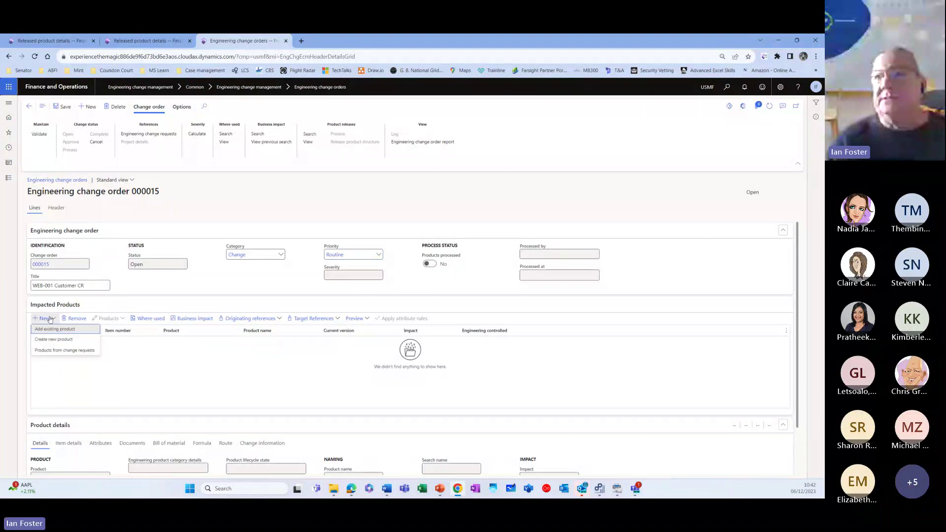
click(53, 340)
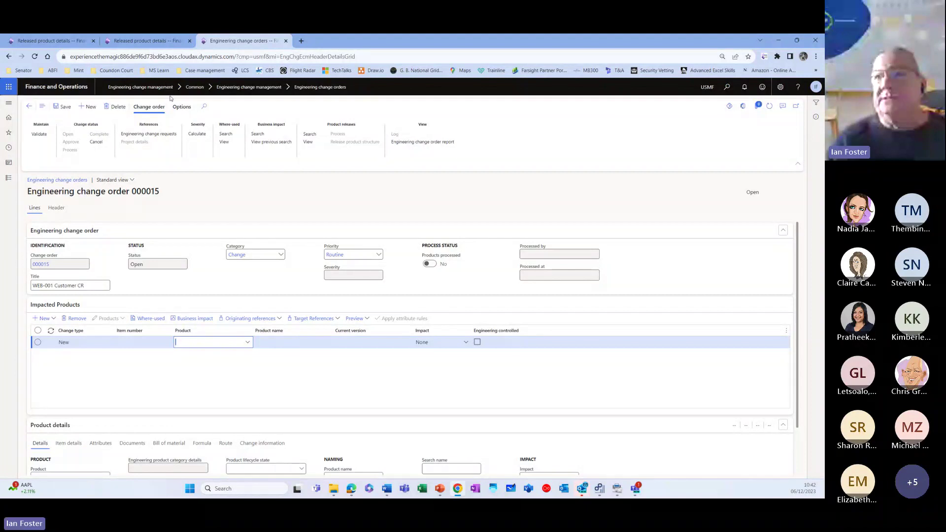
click(115, 107)
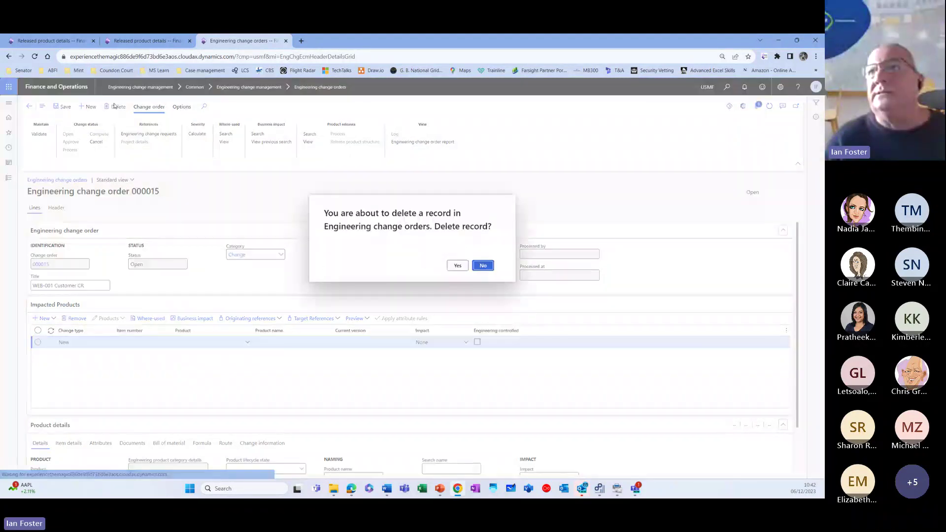
click(456, 265)
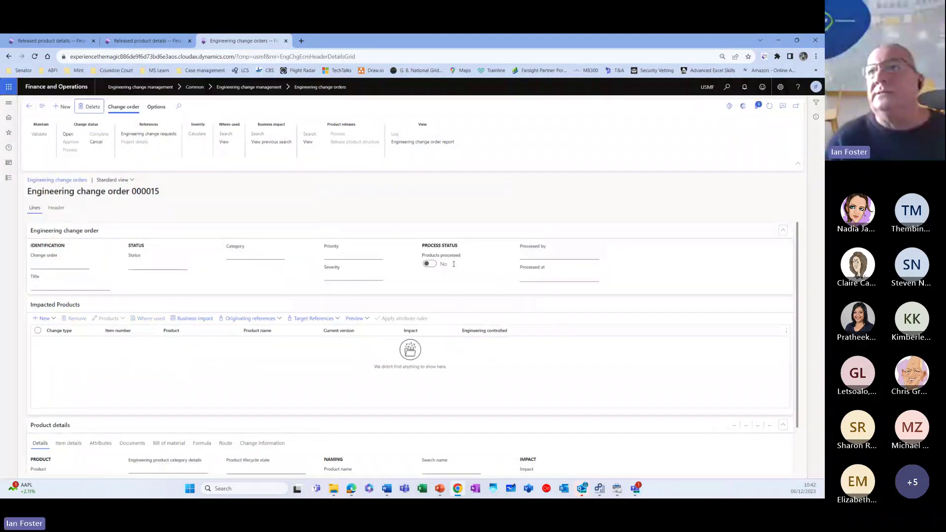
Step: Switch to the DEMF session, open the engineering change requests list and select the WEB-001 Customer CR record
click(50, 42)
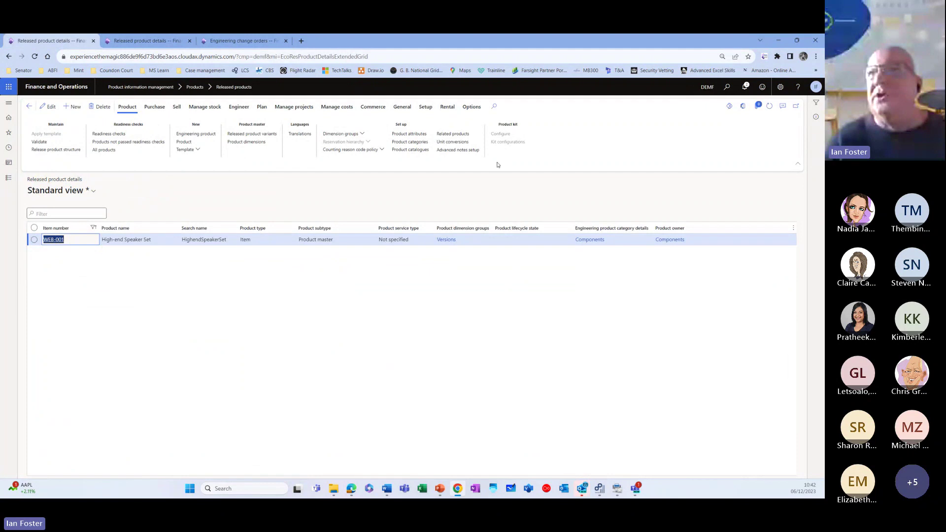
click(9, 178)
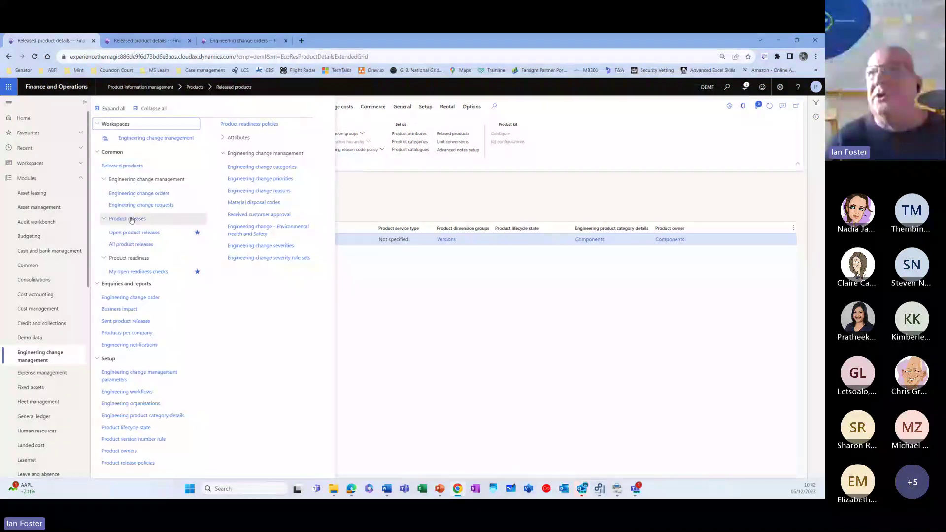
click(136, 207)
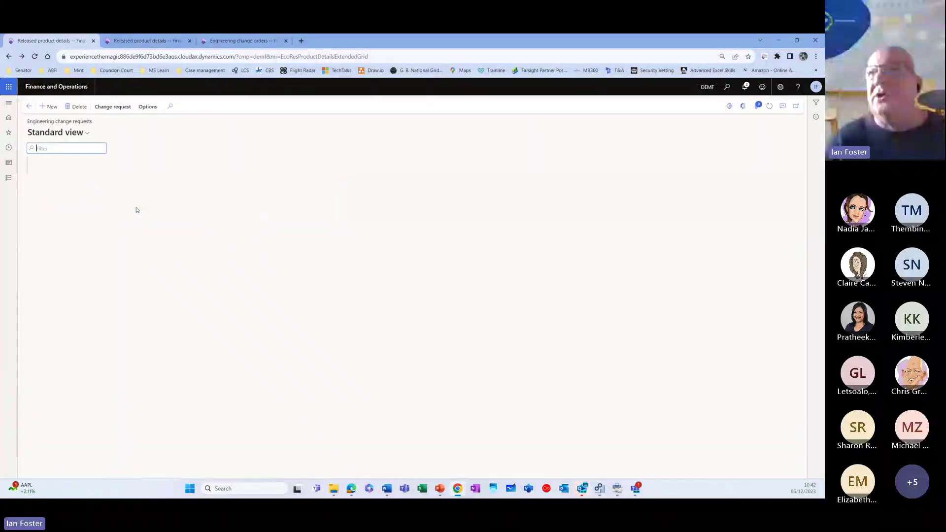
click(163, 460)
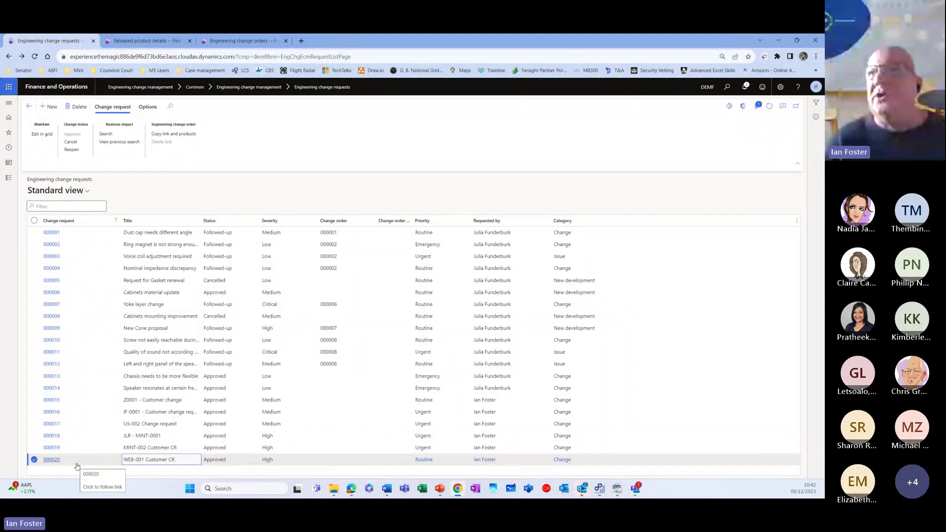
Step: Create an engineering change order in DEMF titled "WEB-001 Customer CR" with severity High
click(8, 179)
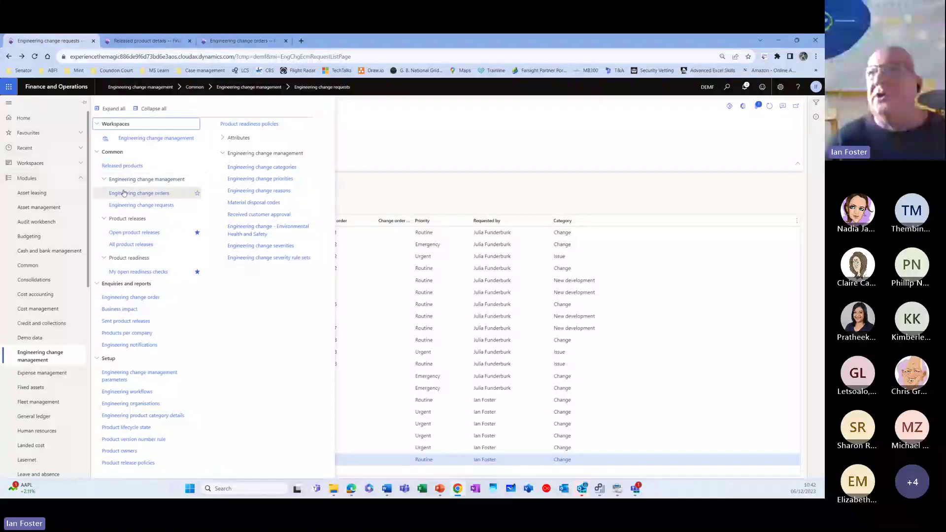
click(124, 192)
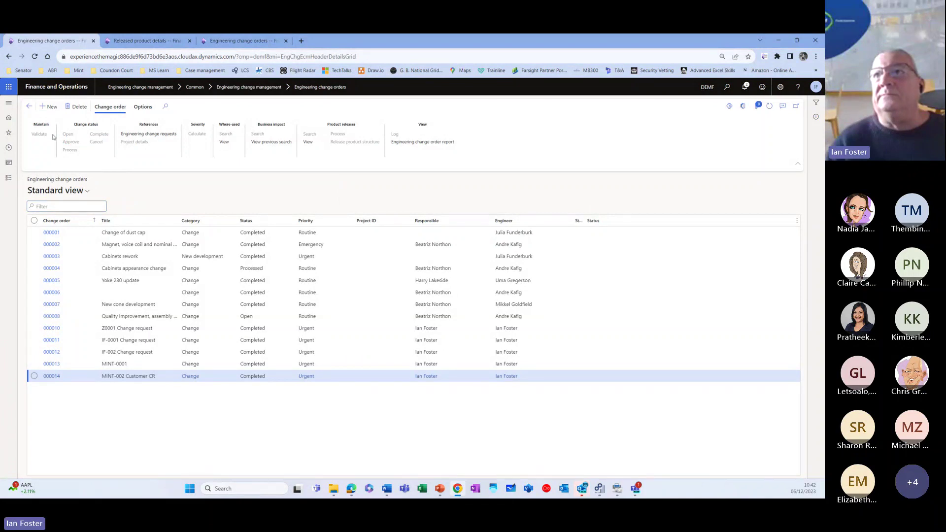
key(alt+n)
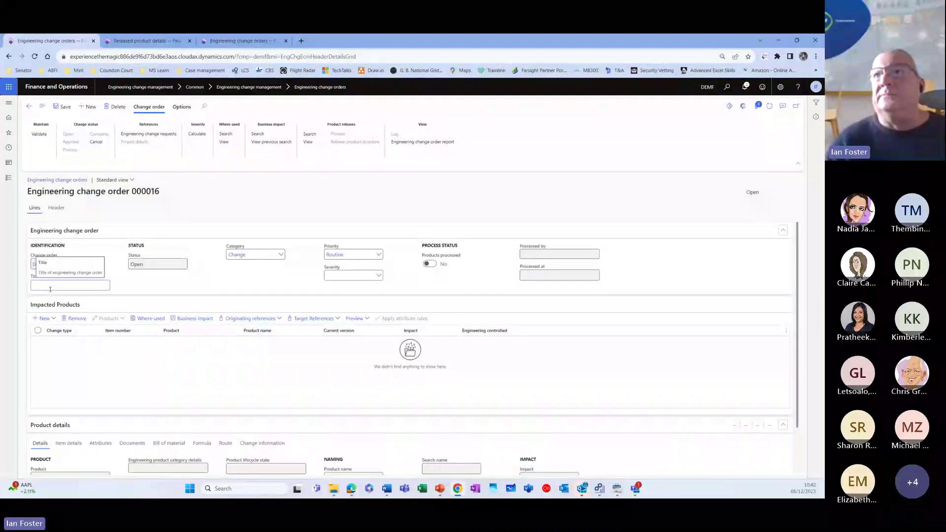
text(WEB-)
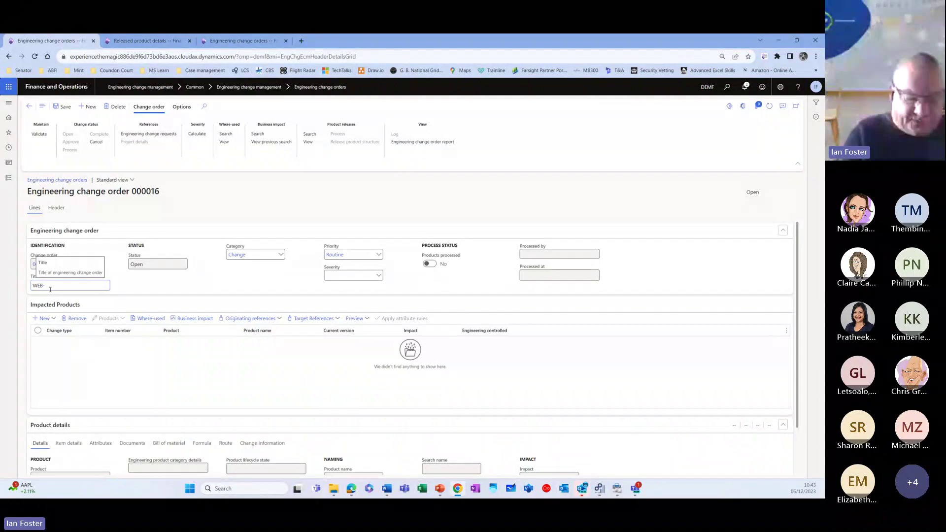
text(001 Customer CR)
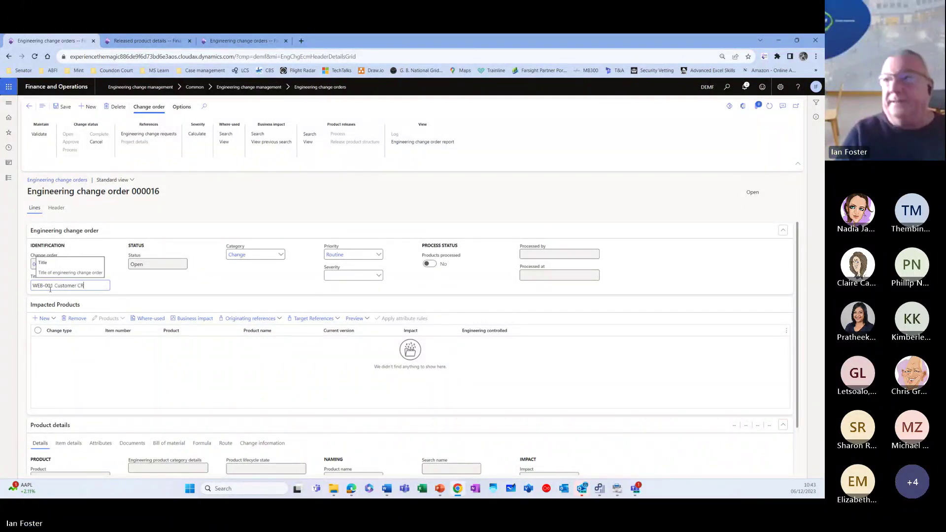
click(279, 255)
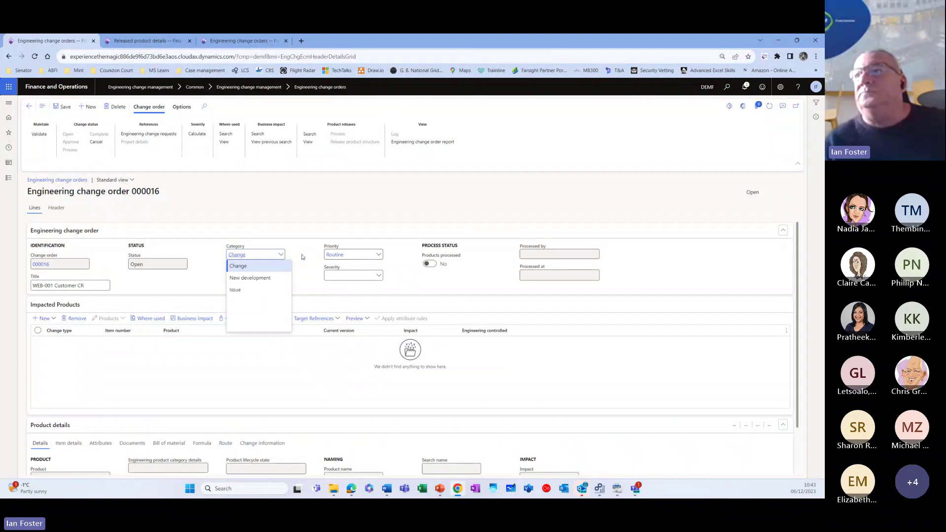
click(302, 257)
click(379, 277)
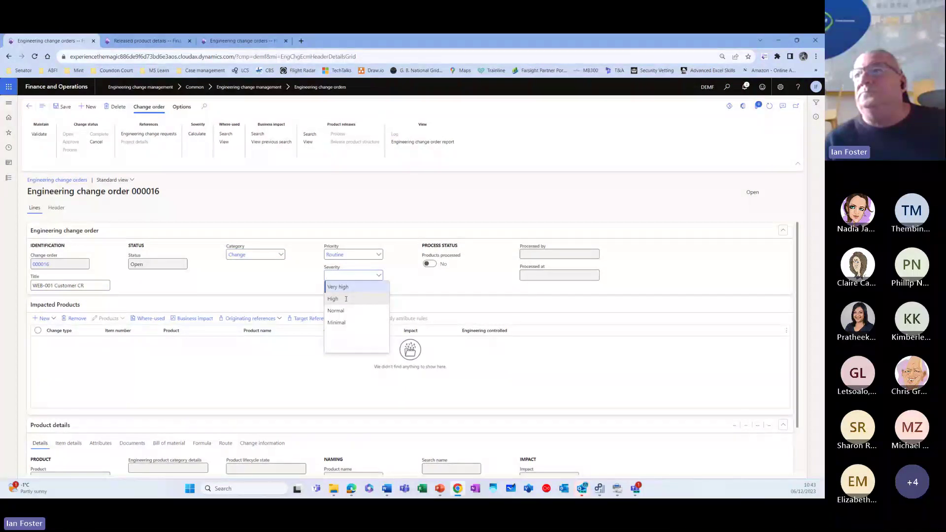
click(346, 299)
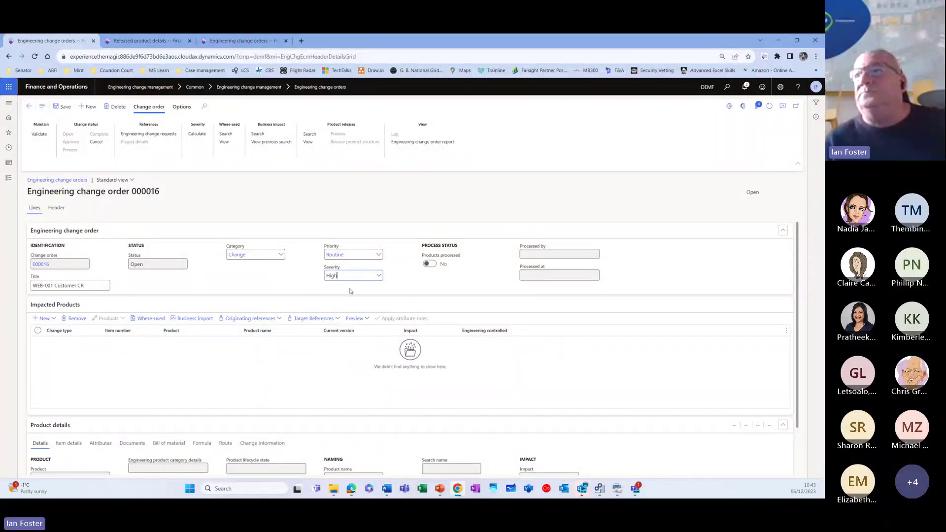
Step: Add the existing product WEB-001, version V-01, to the change order's impacted products
click(50, 320)
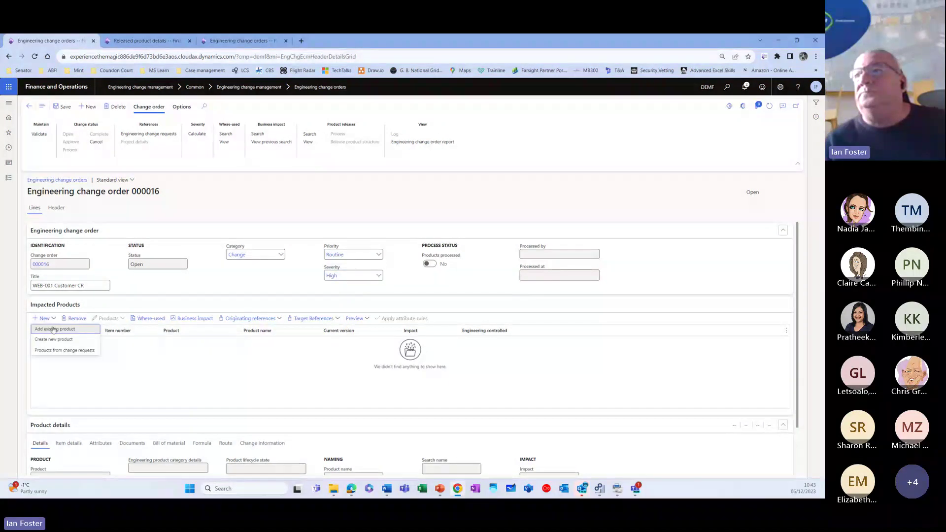
click(52, 331)
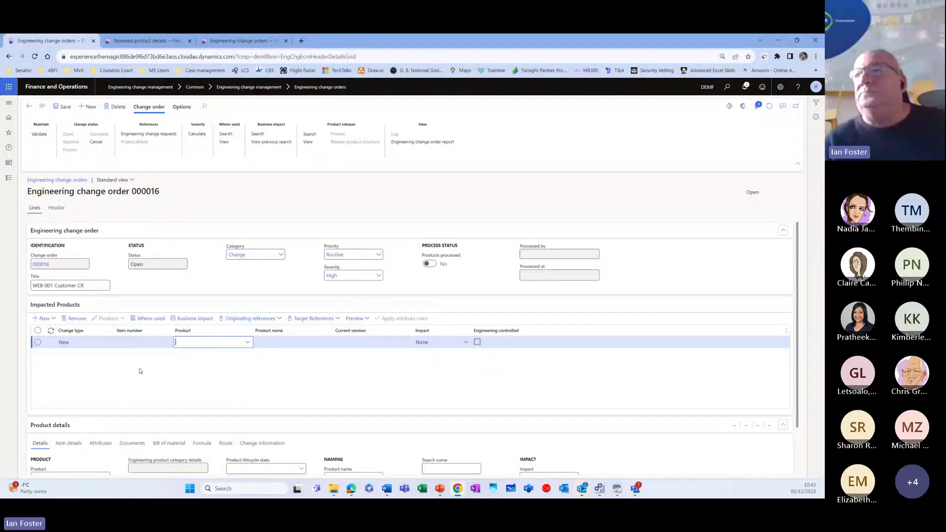
text(WEB)
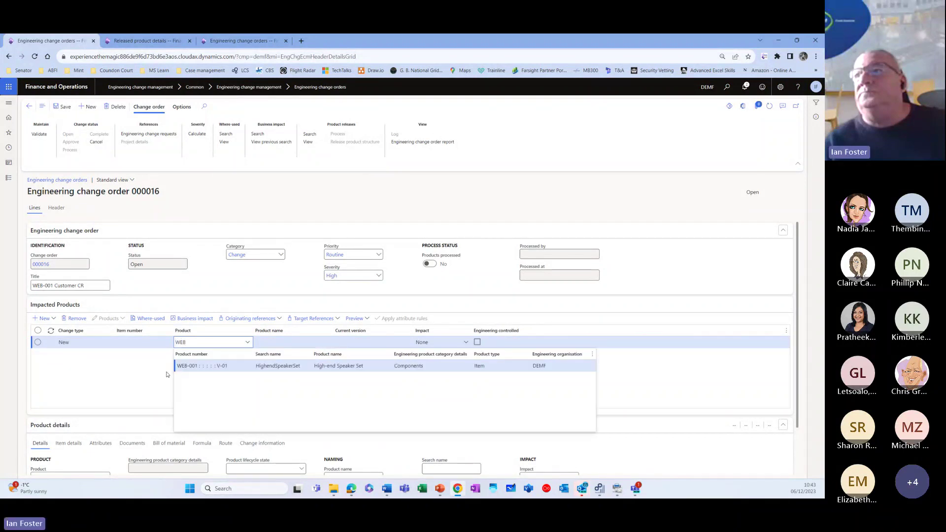
click(212, 366)
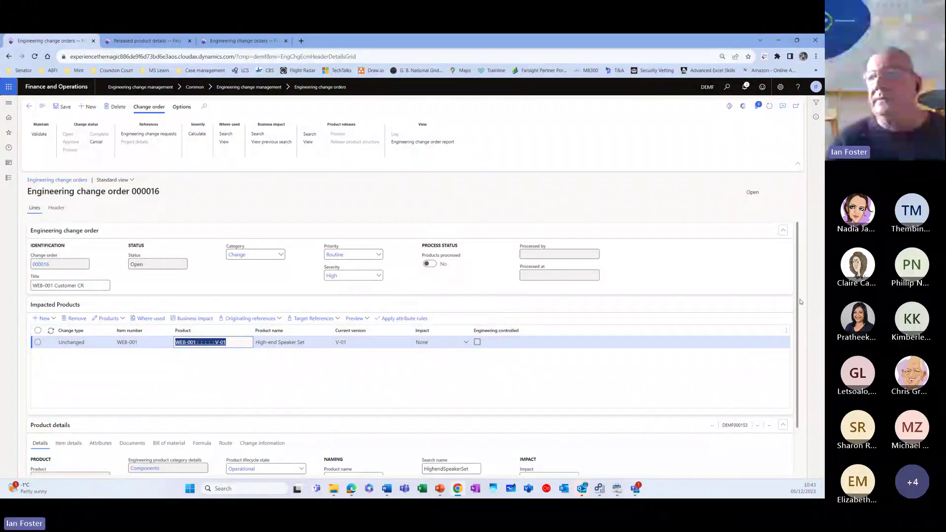
Step: Try the New version and New product impact options on the WEB-001 impacted product line
scroll(799, 349, down, 1)
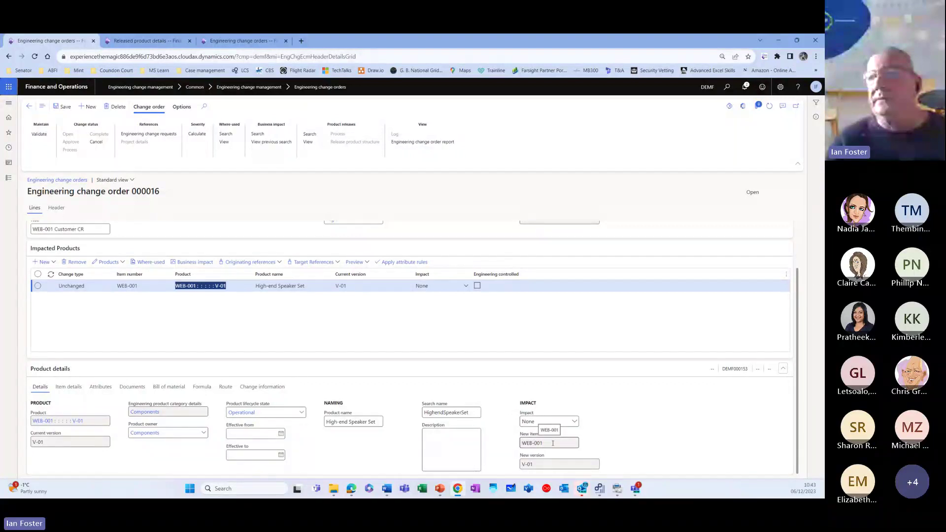
click(466, 286)
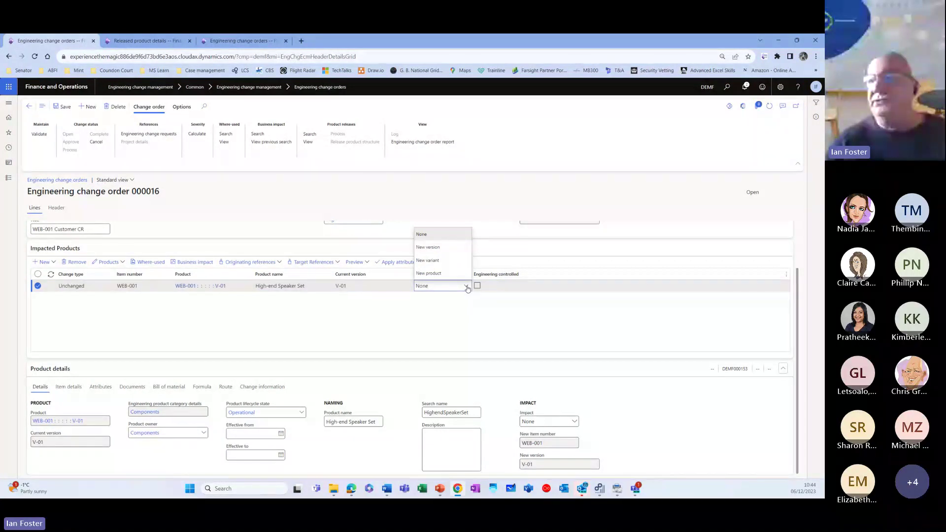
click(438, 247)
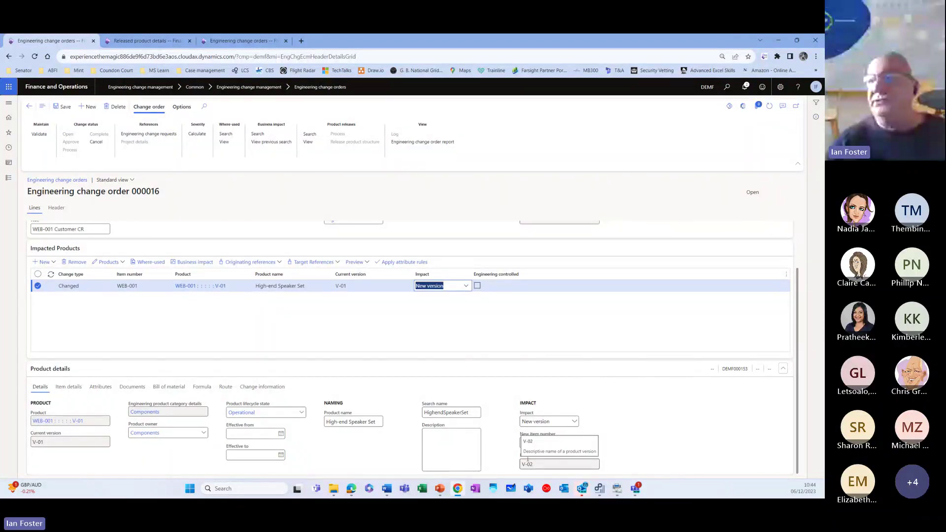
click(466, 287)
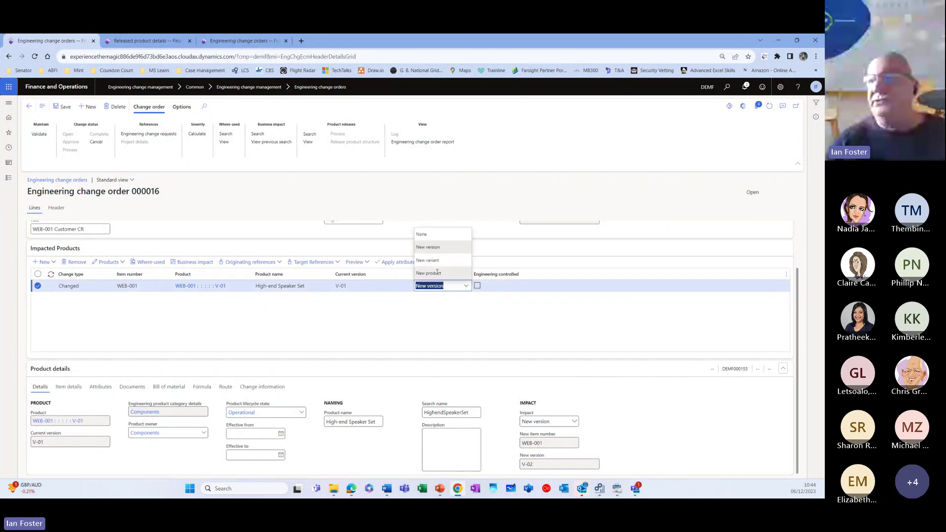
click(437, 275)
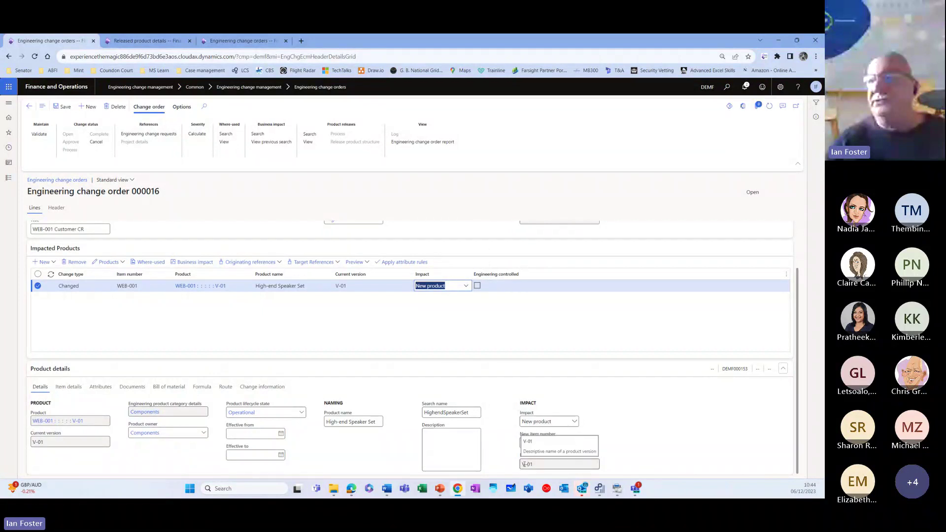
Step: Set the WEB-001 line's impact to New version and save the change order
click(433, 285)
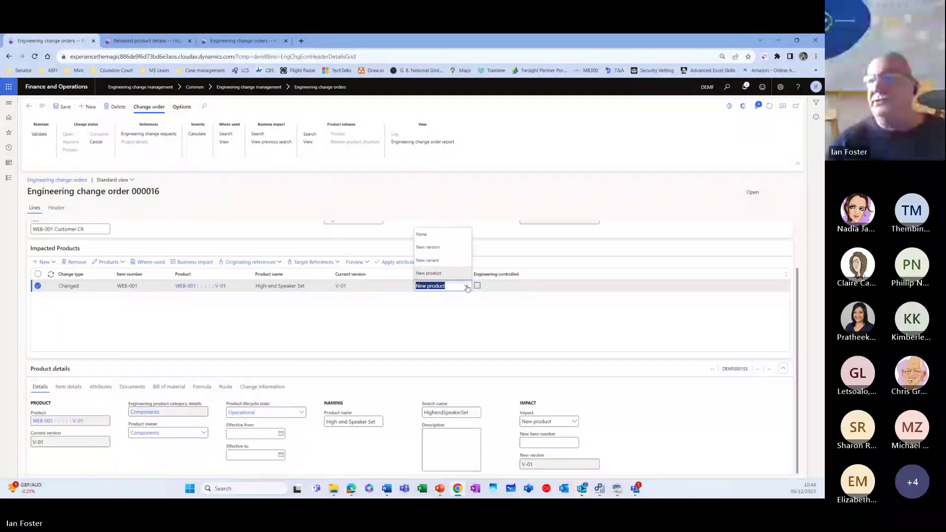
click(427, 248)
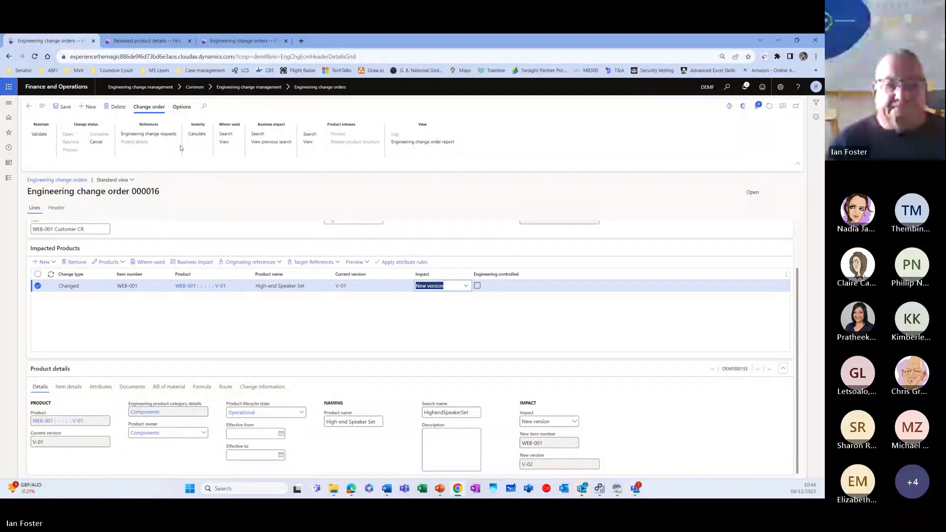
click(66, 109)
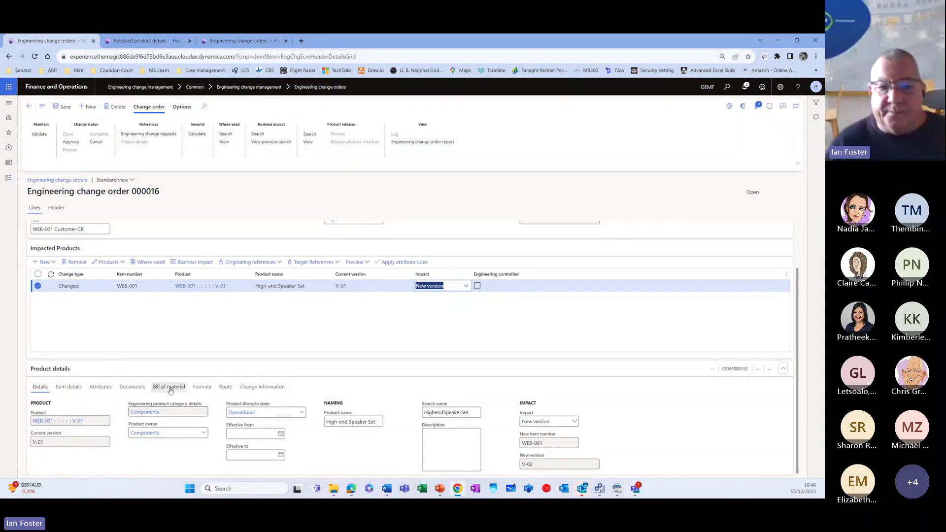
Step: Delete item D0003 from the lines of the impacted product's WEB-001 bill of material, save, and return to the change order
click(169, 387)
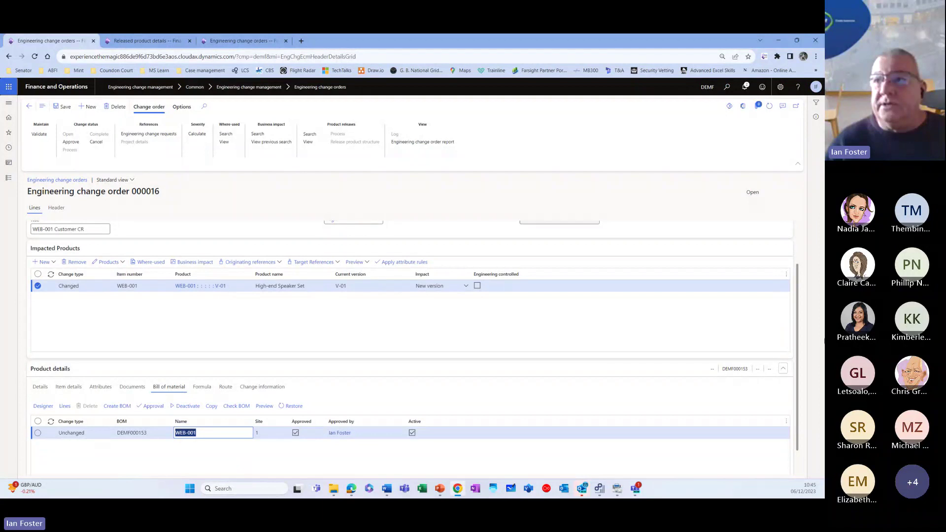
scroll(796, 320, down, 1)
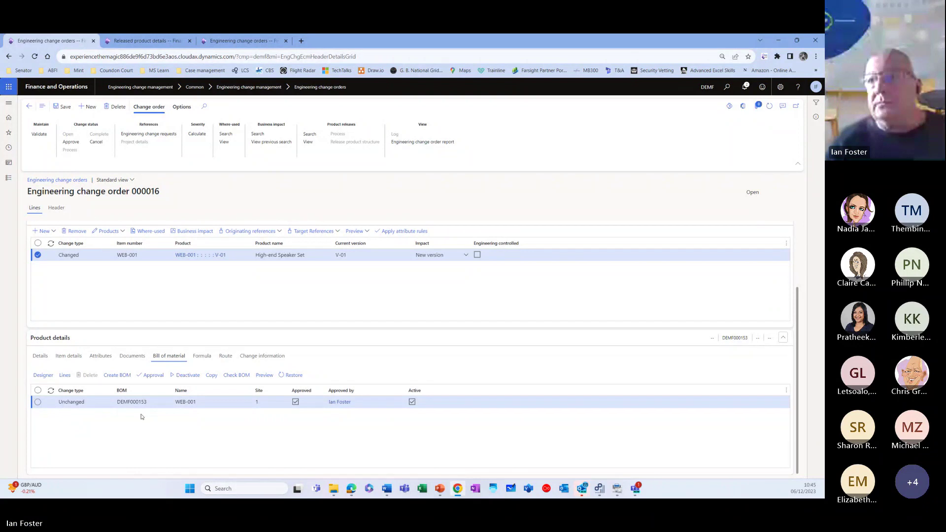
click(129, 404)
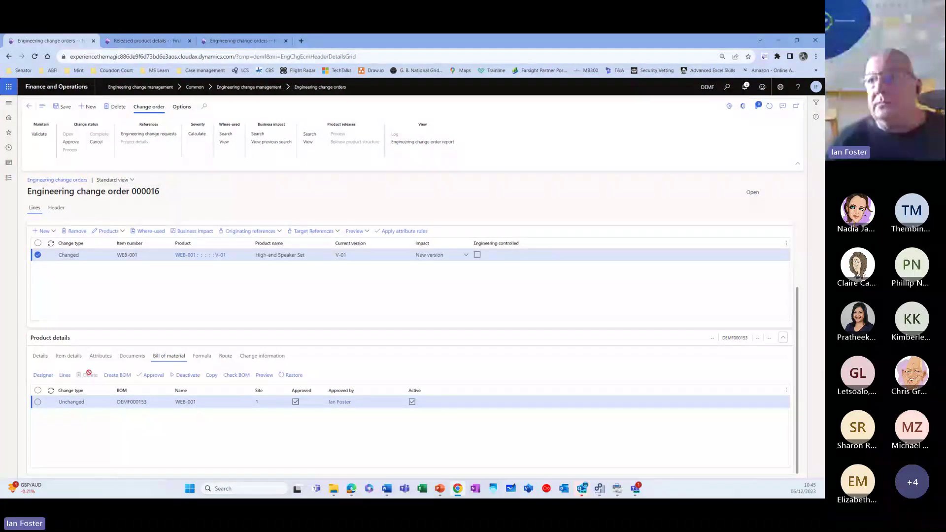
click(65, 375)
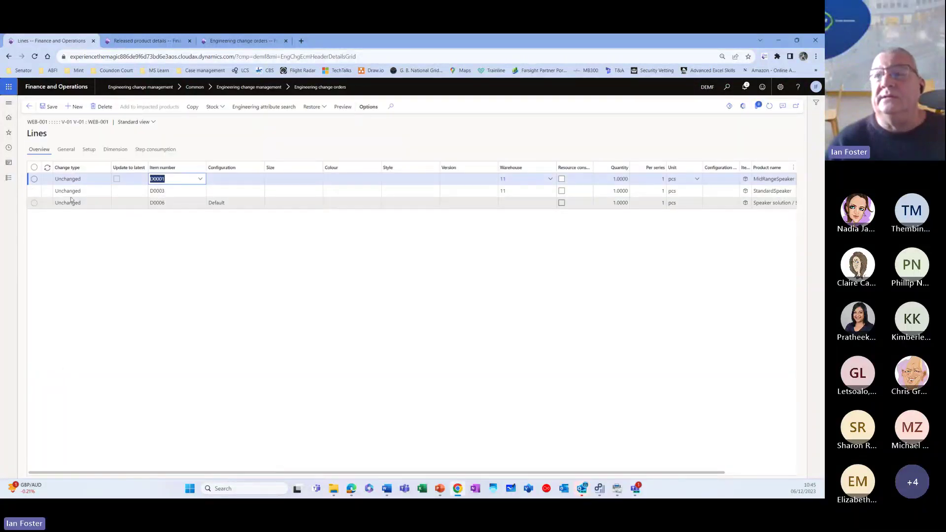
click(185, 190)
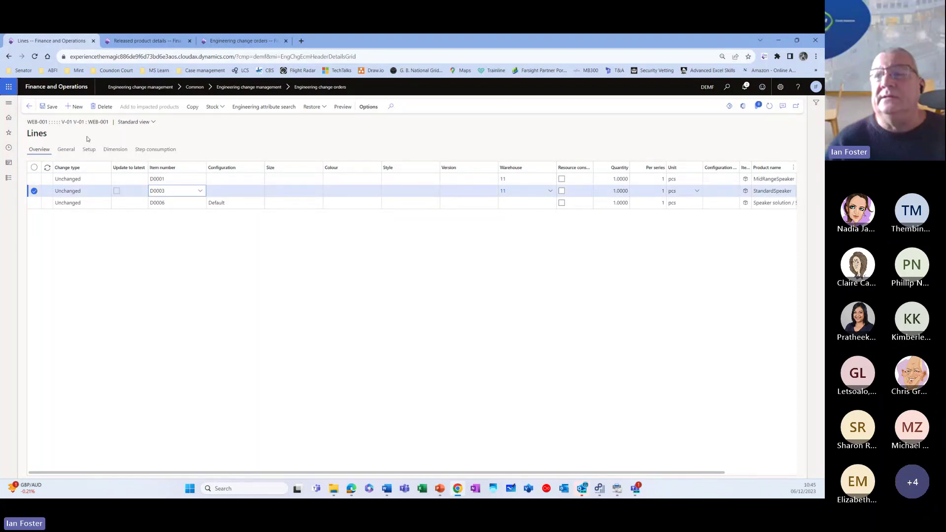
click(103, 107)
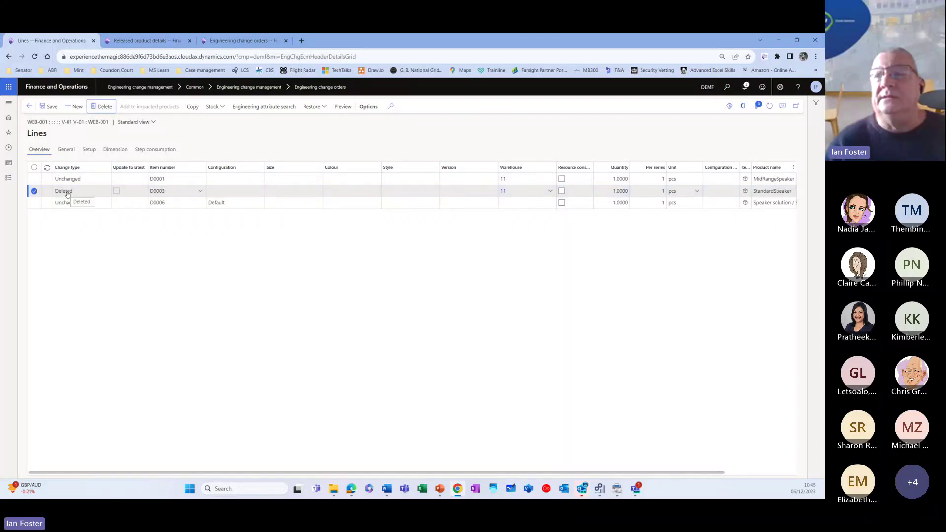
click(52, 108)
click(29, 107)
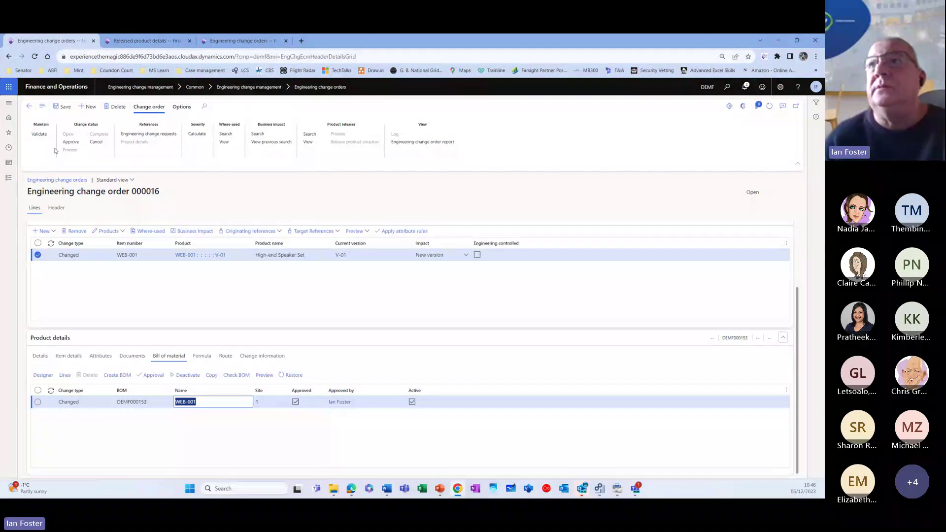
Step: Approve and process the WEB-001 Customer CR change order
click(71, 142)
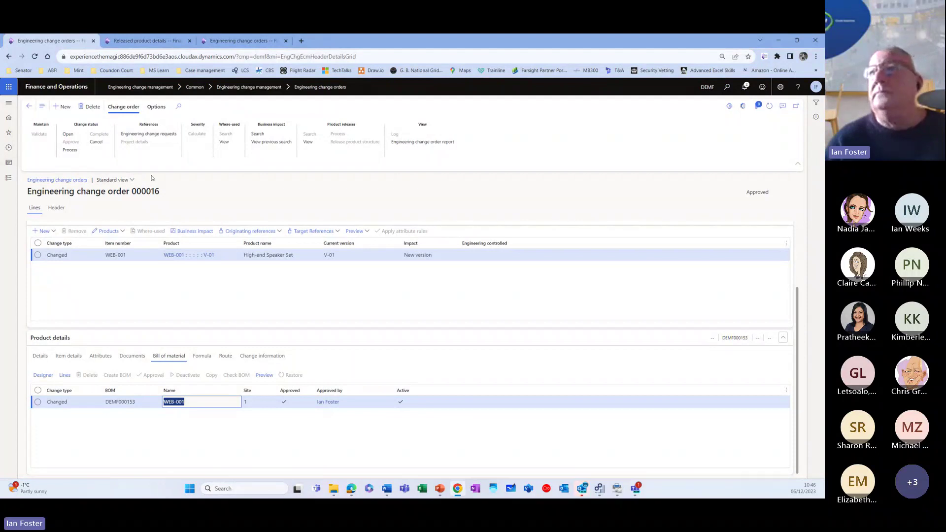
click(67, 152)
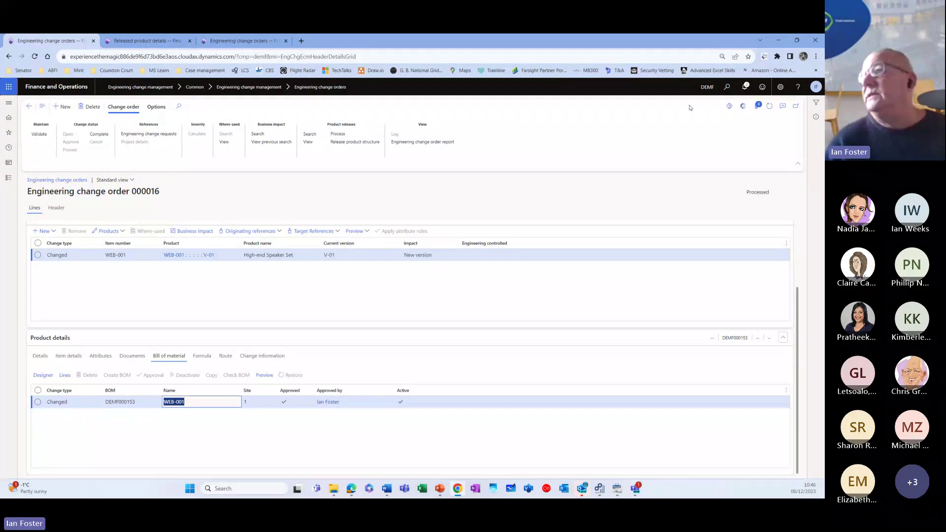
Step: Filter the DEMF released products for item number web-001 and view the product's engineering versions
click(9, 134)
click(29, 306)
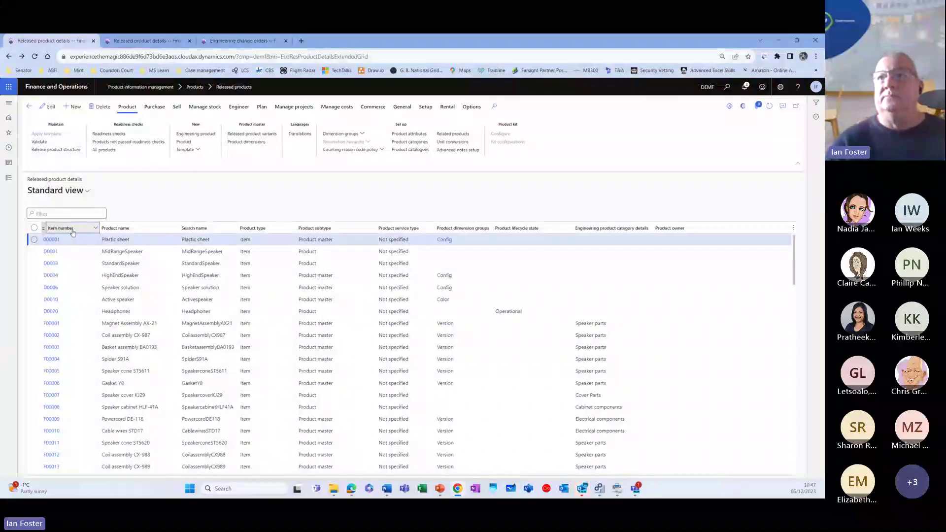
click(72, 229)
text(web-001)
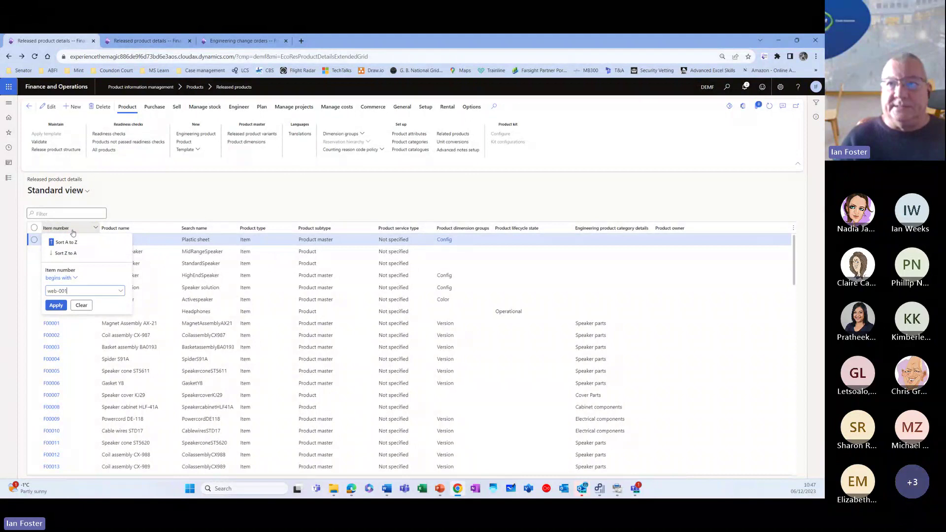
click(54, 306)
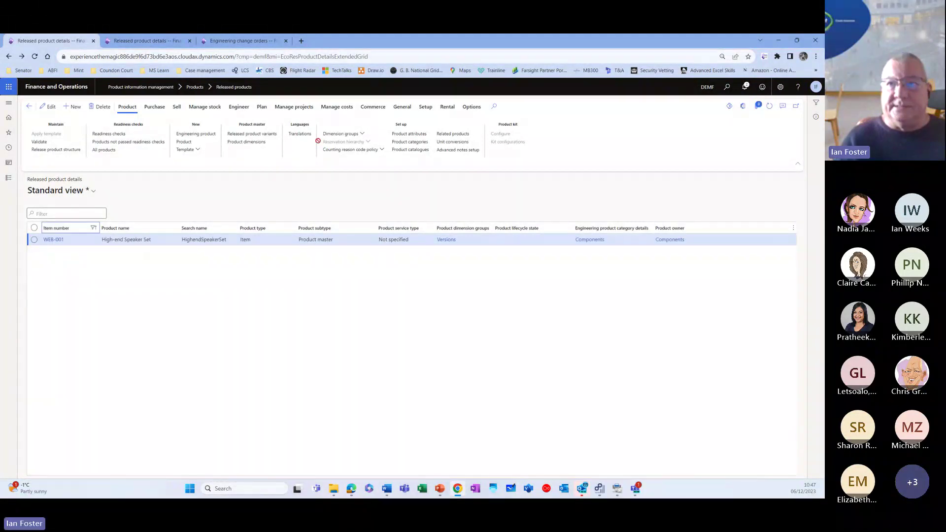
click(238, 107)
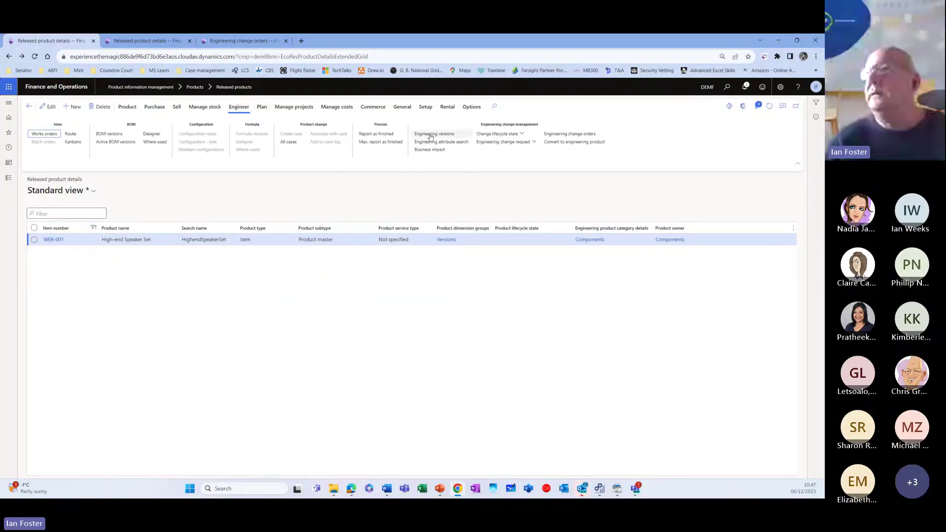
click(430, 134)
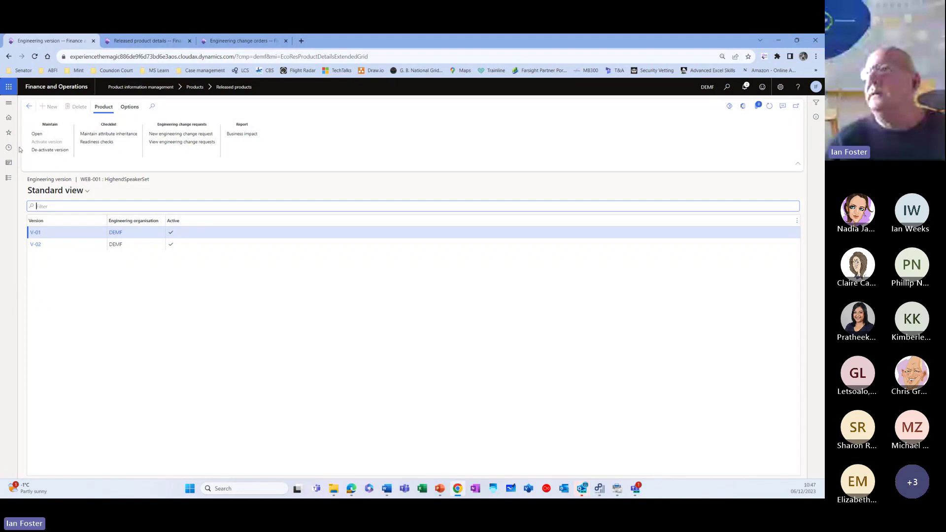
Step: Reopen the WEB-001 Customer CR engineering change order and view its product releases
click(7, 179)
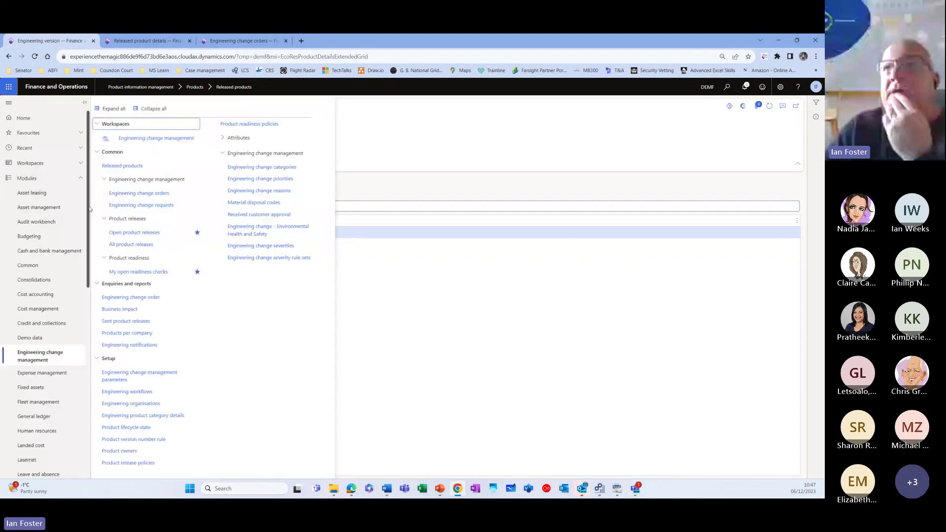
click(131, 194)
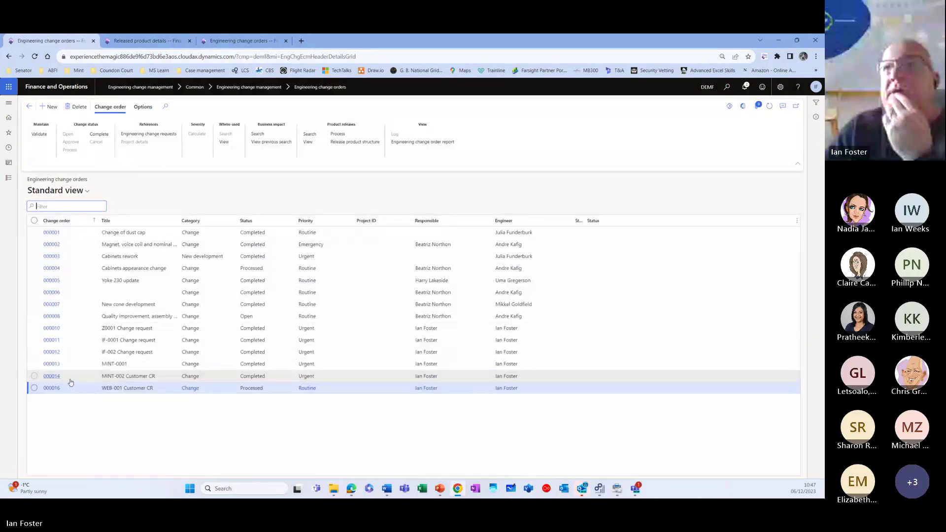
click(52, 388)
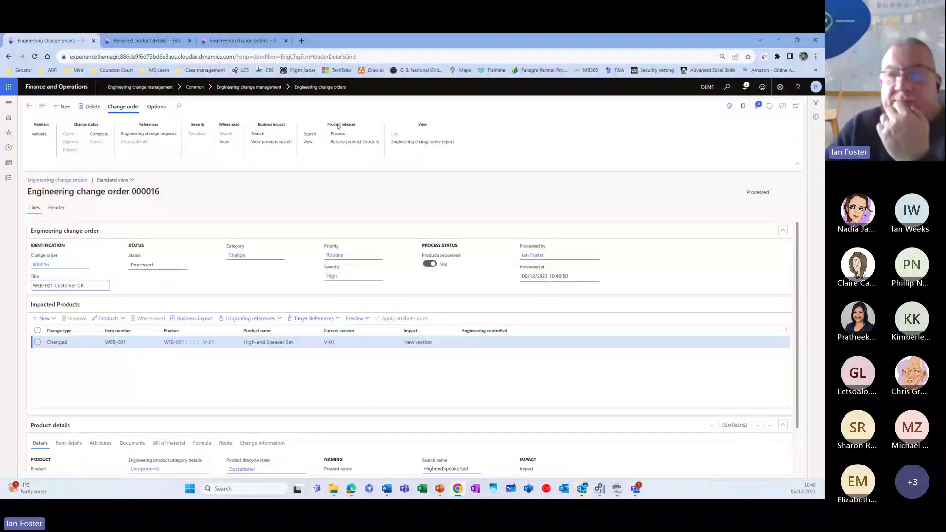
click(309, 141)
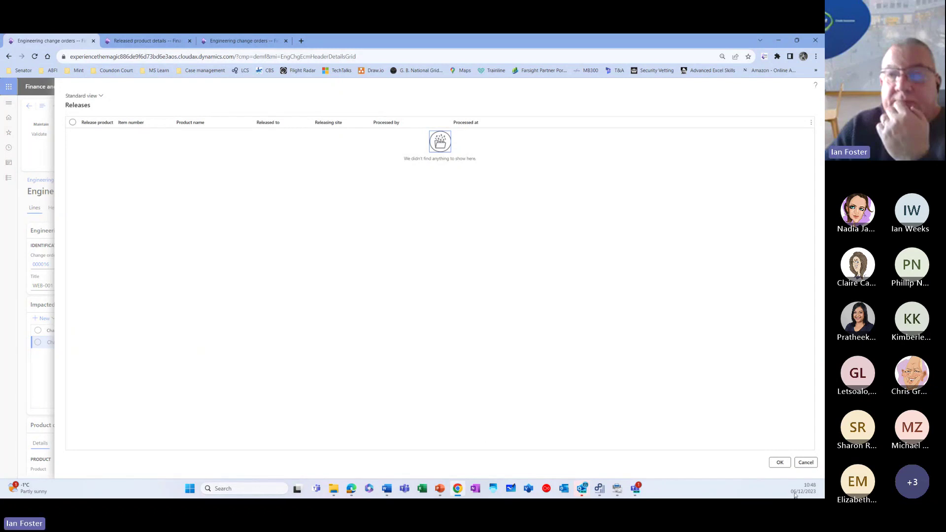
click(805, 462)
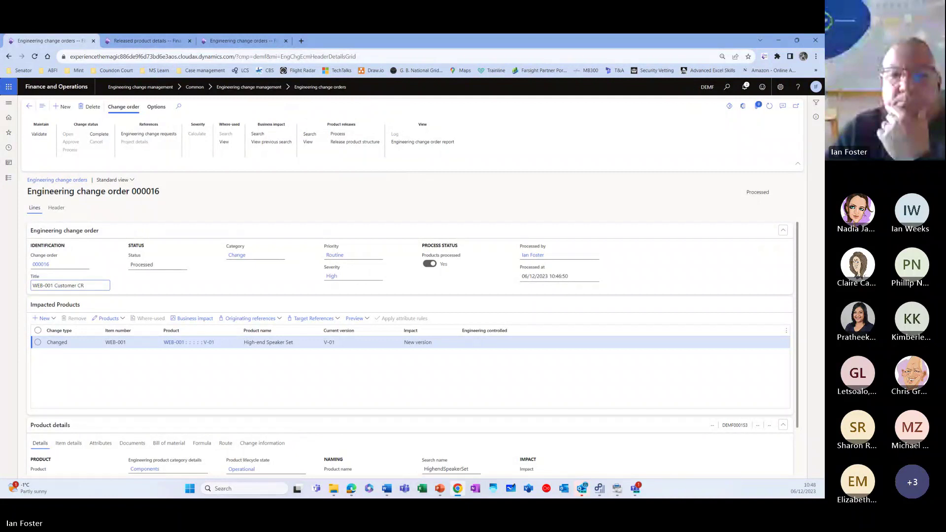
Step: Search for the change order's product releases and confirm WEB-001 for release to usmf with releasing site 1
click(310, 133)
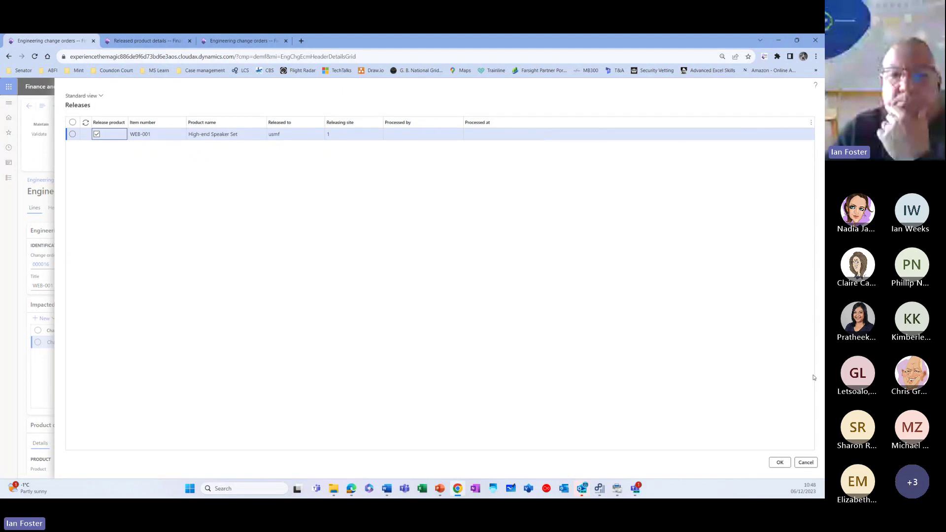
click(779, 464)
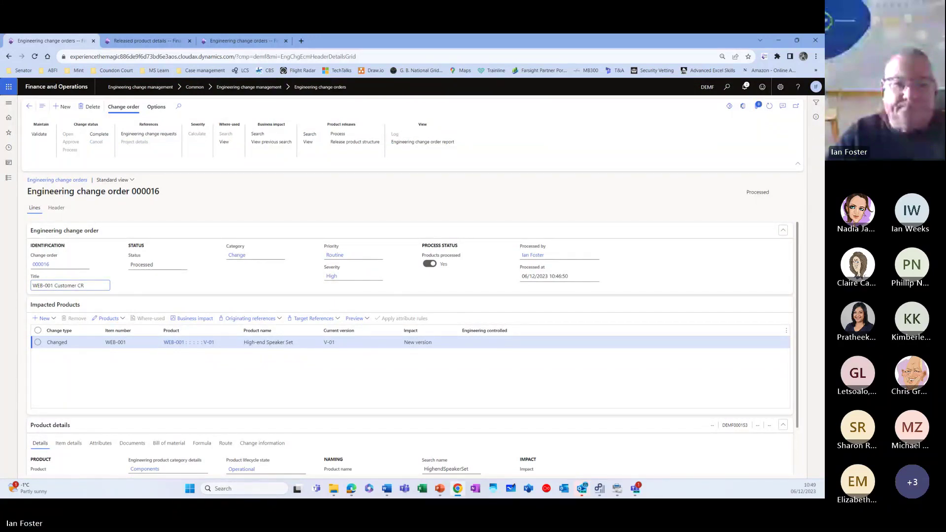
click(308, 143)
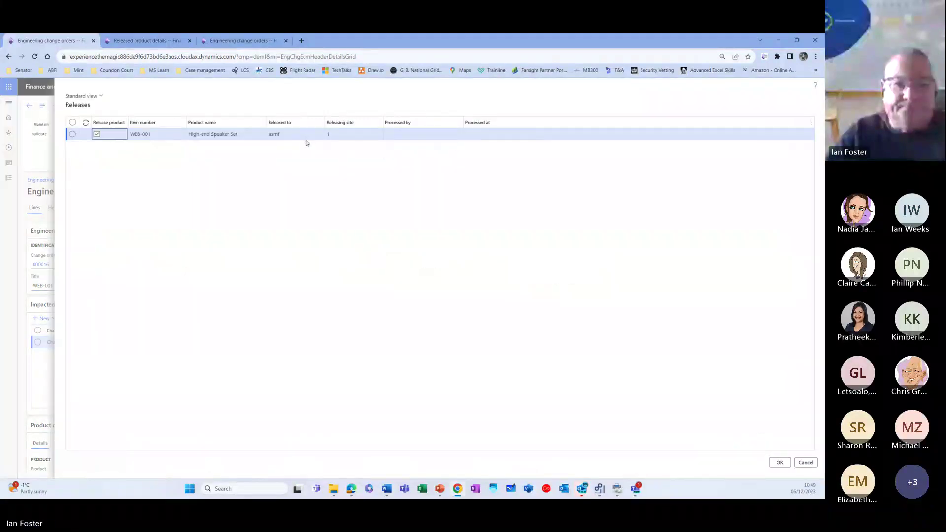
click(74, 133)
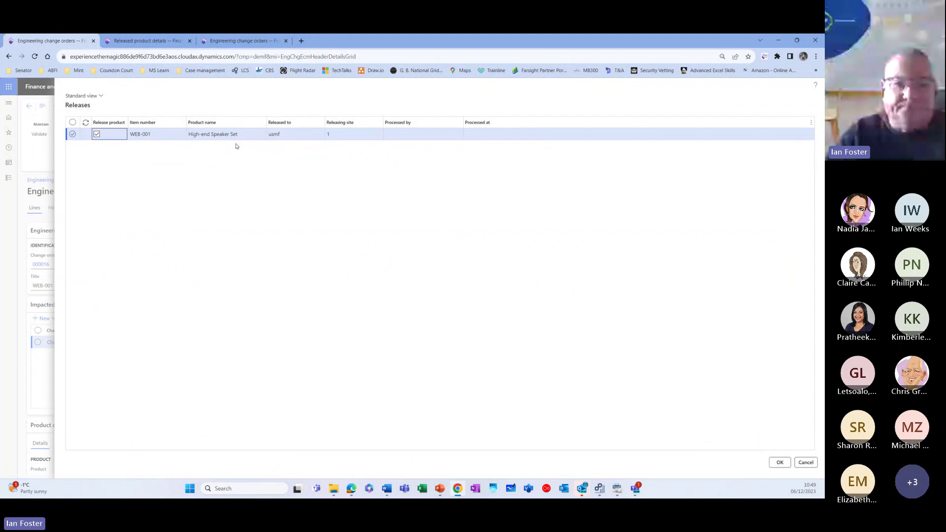
click(779, 462)
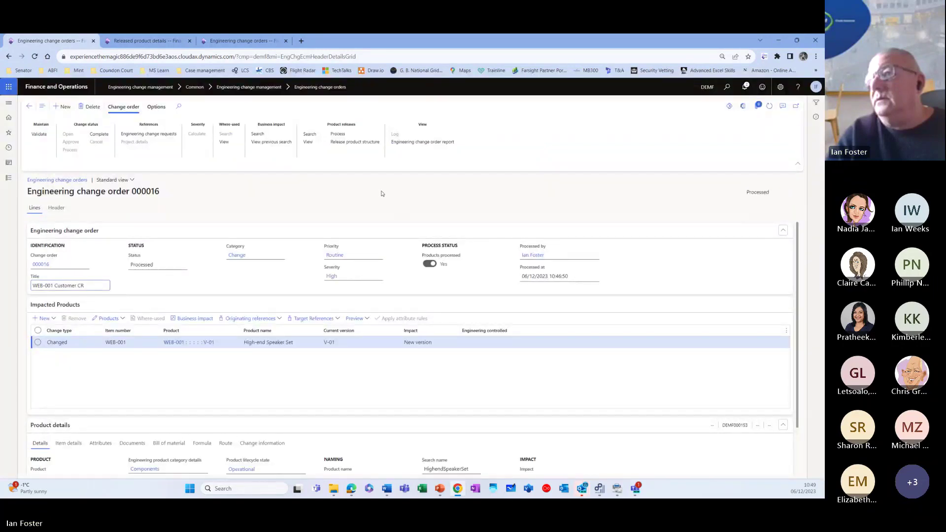
Step: Process the change order's product release and complete the WEB-001 Customer CR change order
click(338, 136)
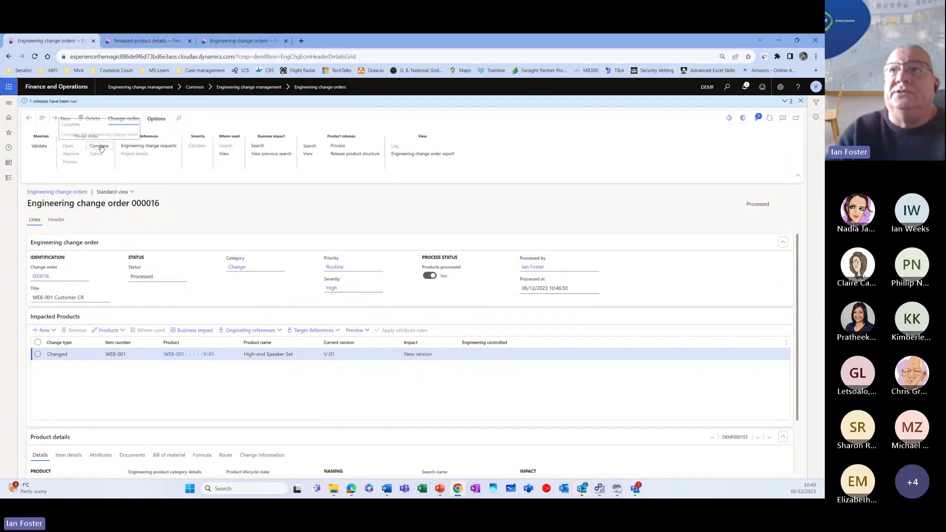
click(100, 146)
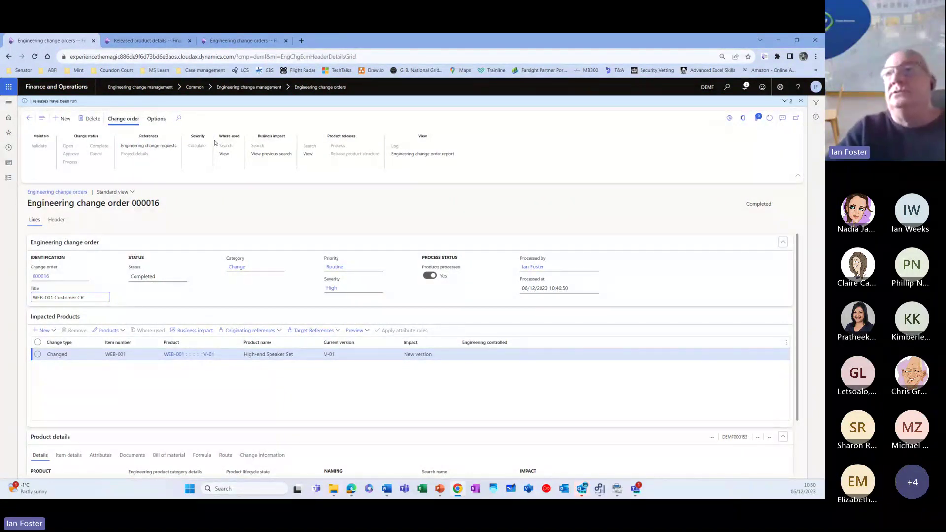
Step: Check WEB-001's engineering versions in USMF and accept the open product release of WEB-001 version V-02
click(142, 41)
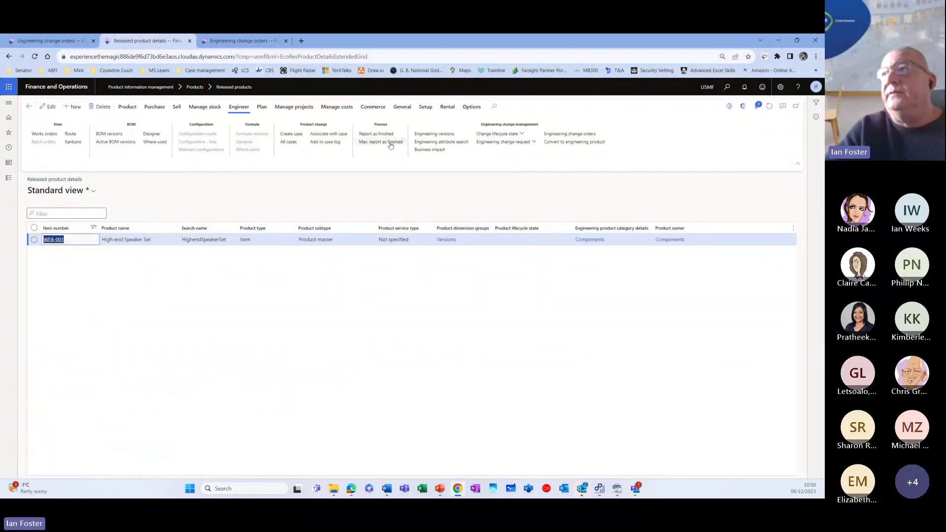
click(433, 134)
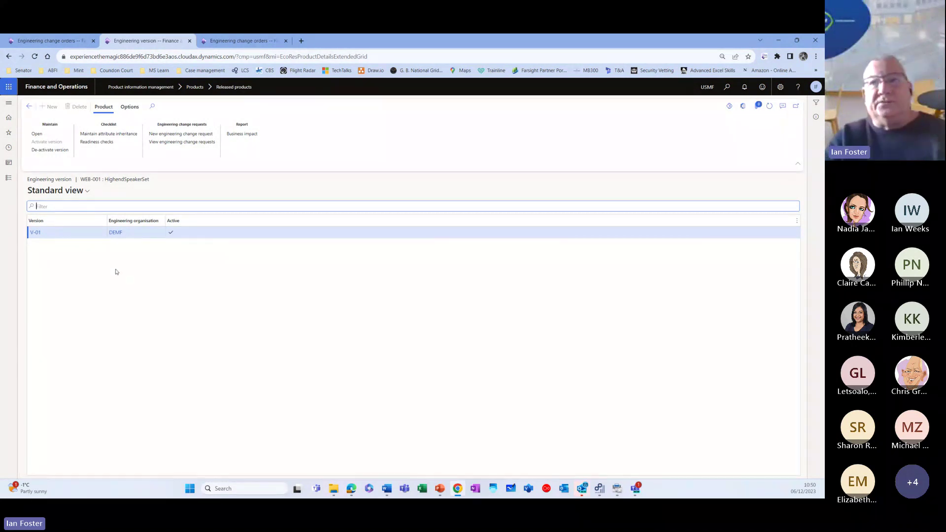
click(10, 179)
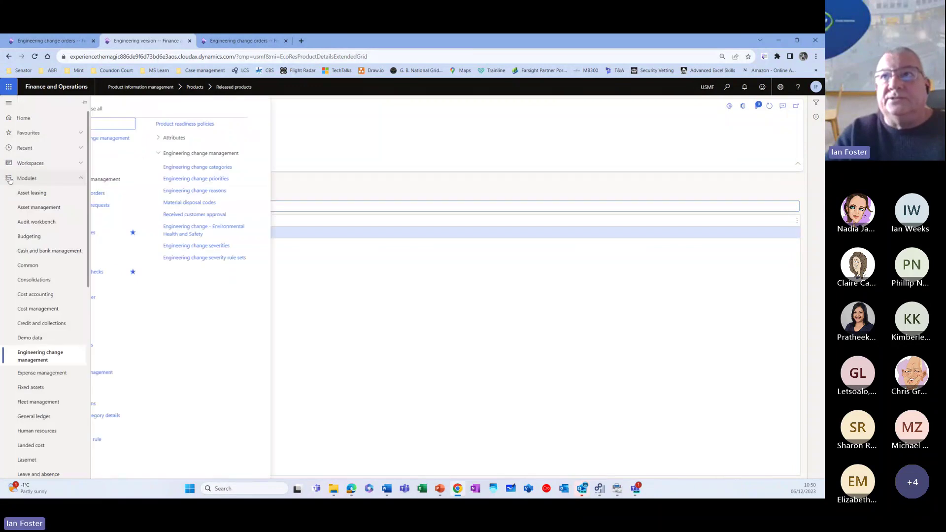
click(146, 236)
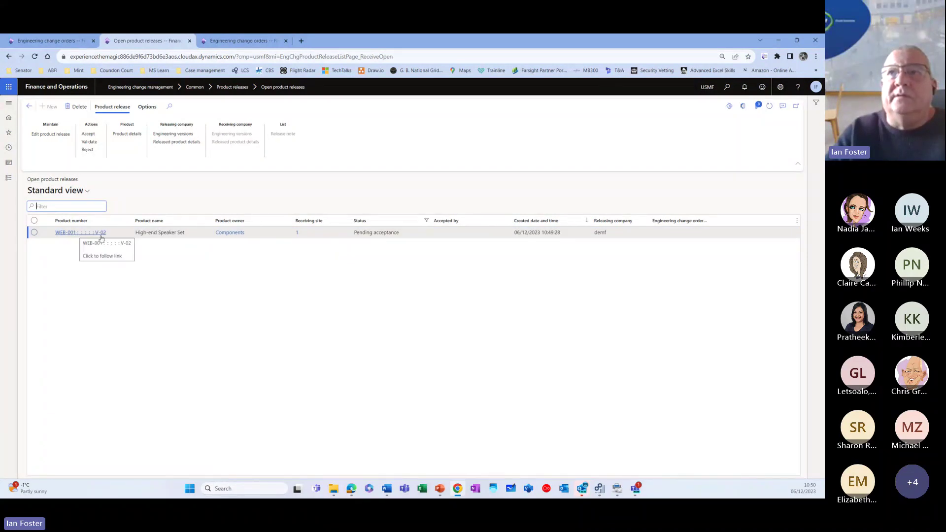
click(34, 232)
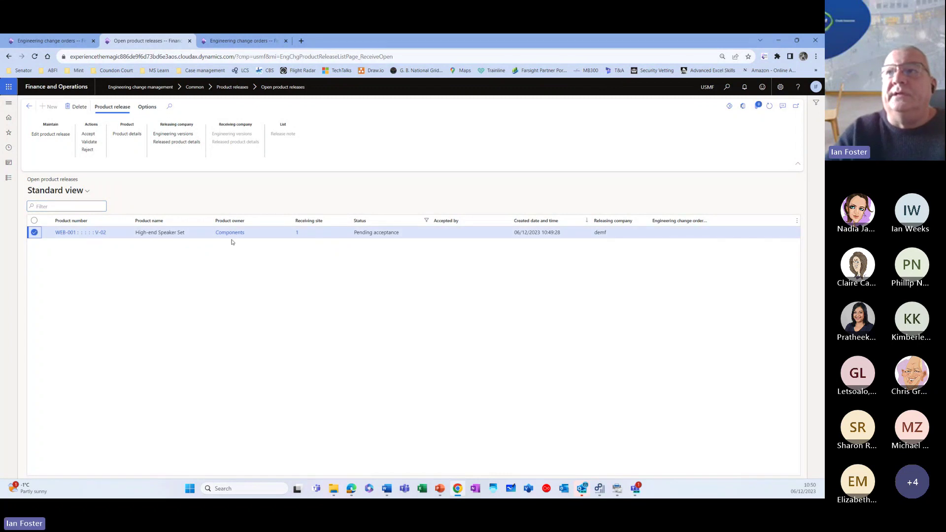
click(93, 134)
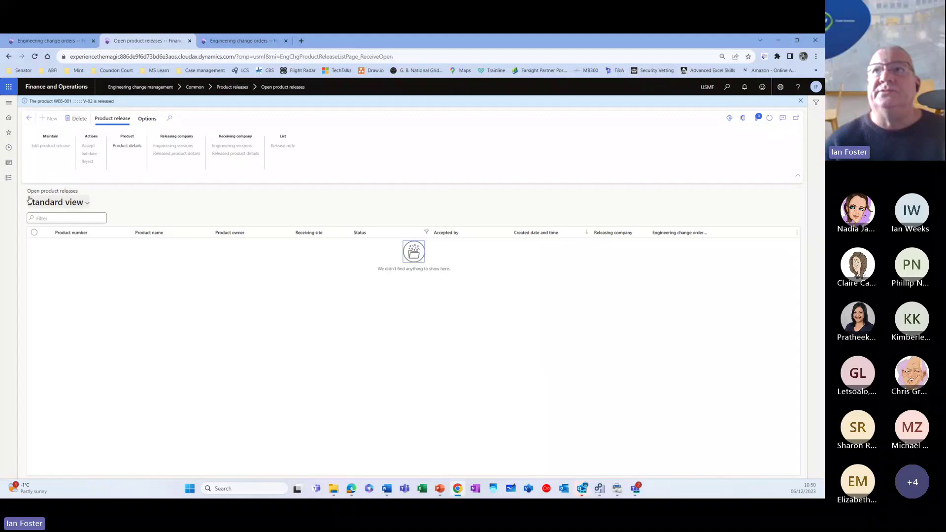
Step: Filter the USMF released products for item numbers beginning with web and view WEB-001's engineering versions
click(8, 133)
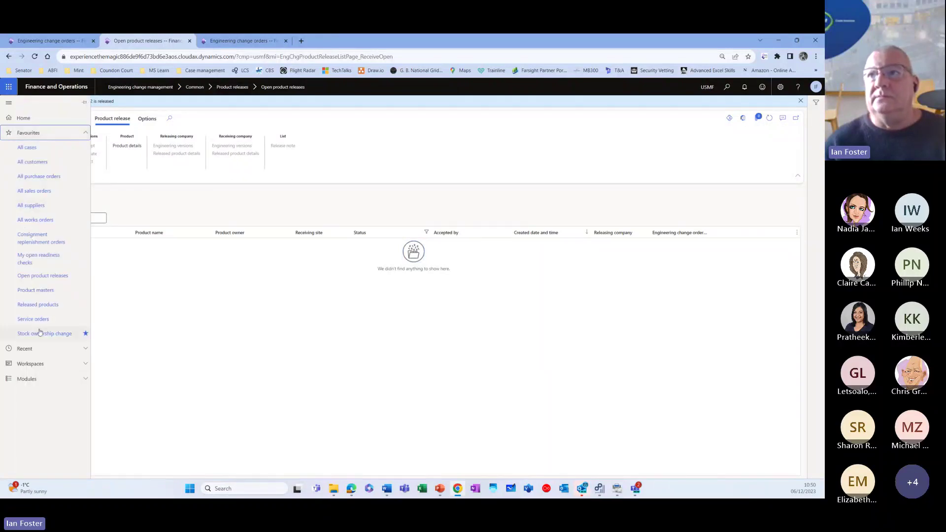
click(43, 306)
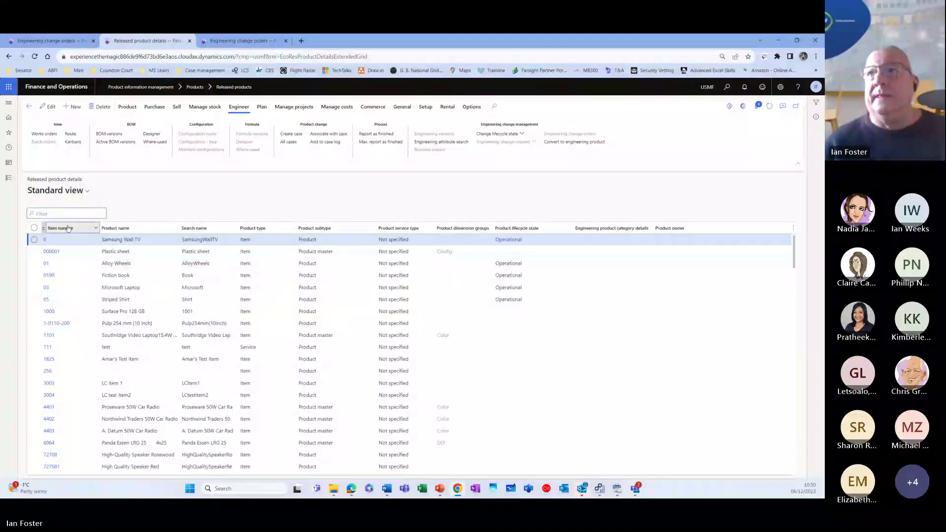
click(69, 228)
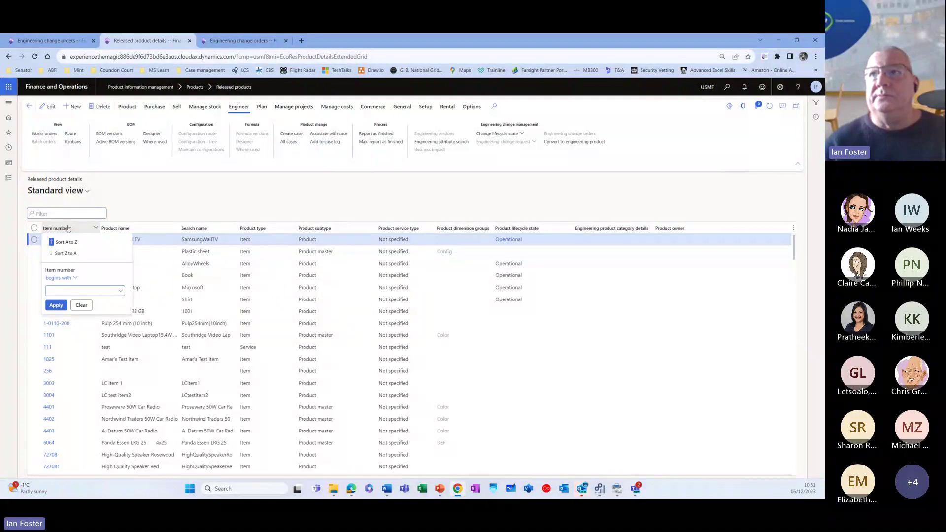
text(we)
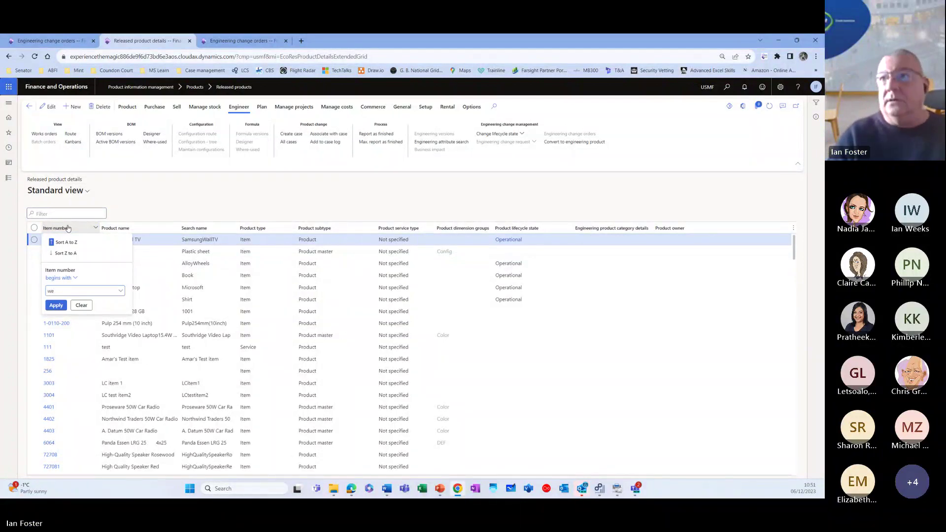
text(b)
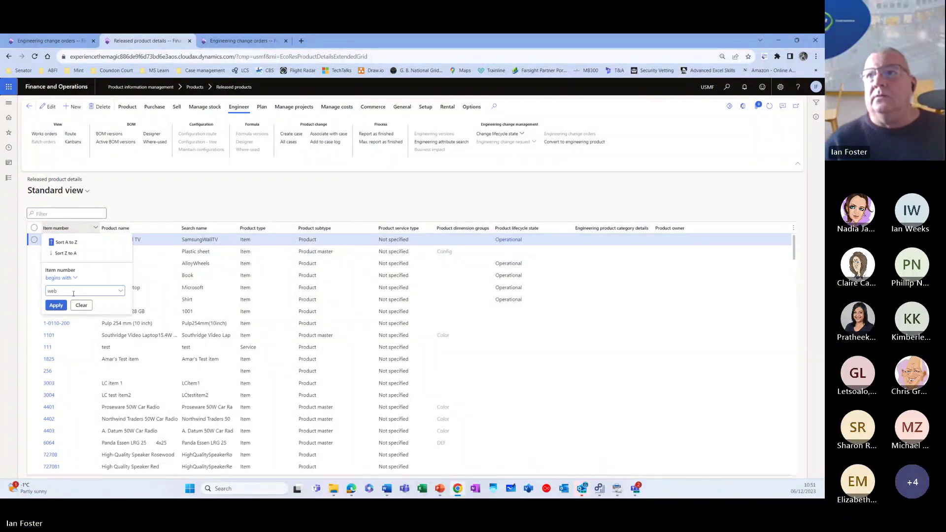
click(56, 305)
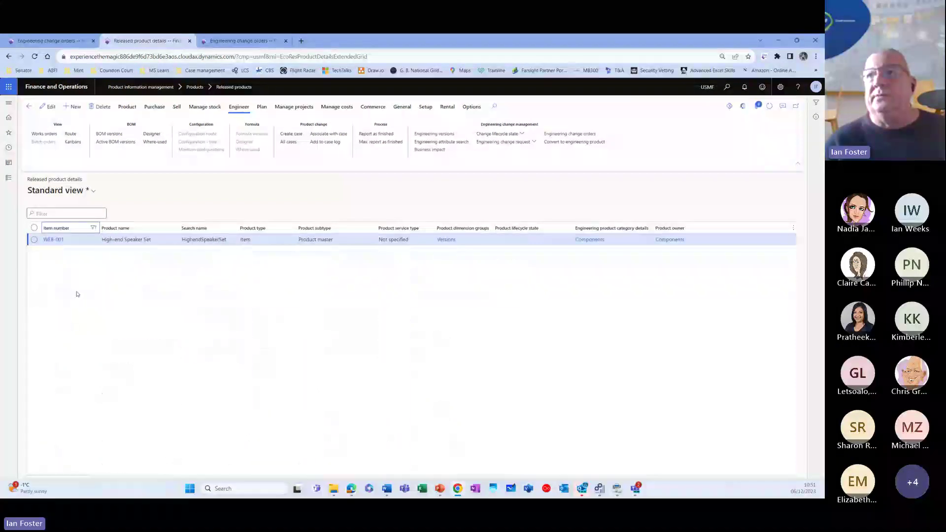
click(34, 239)
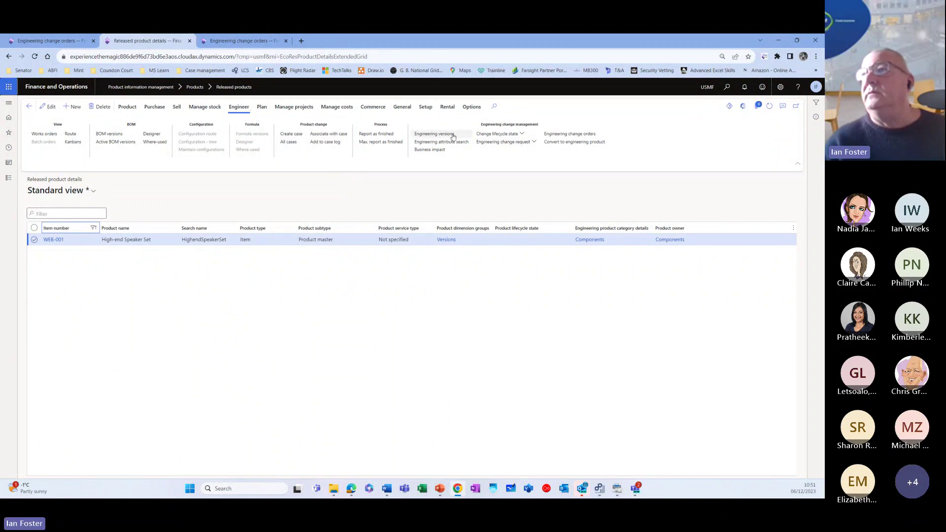
click(434, 134)
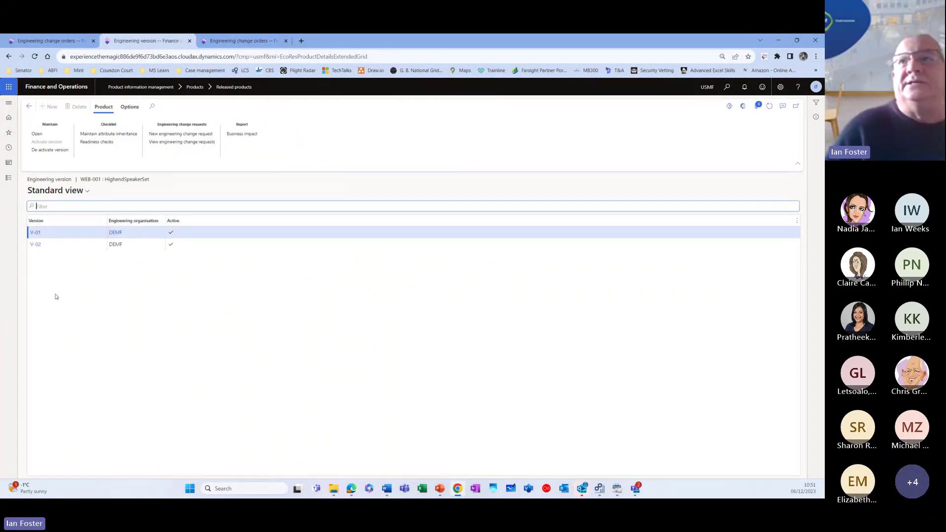